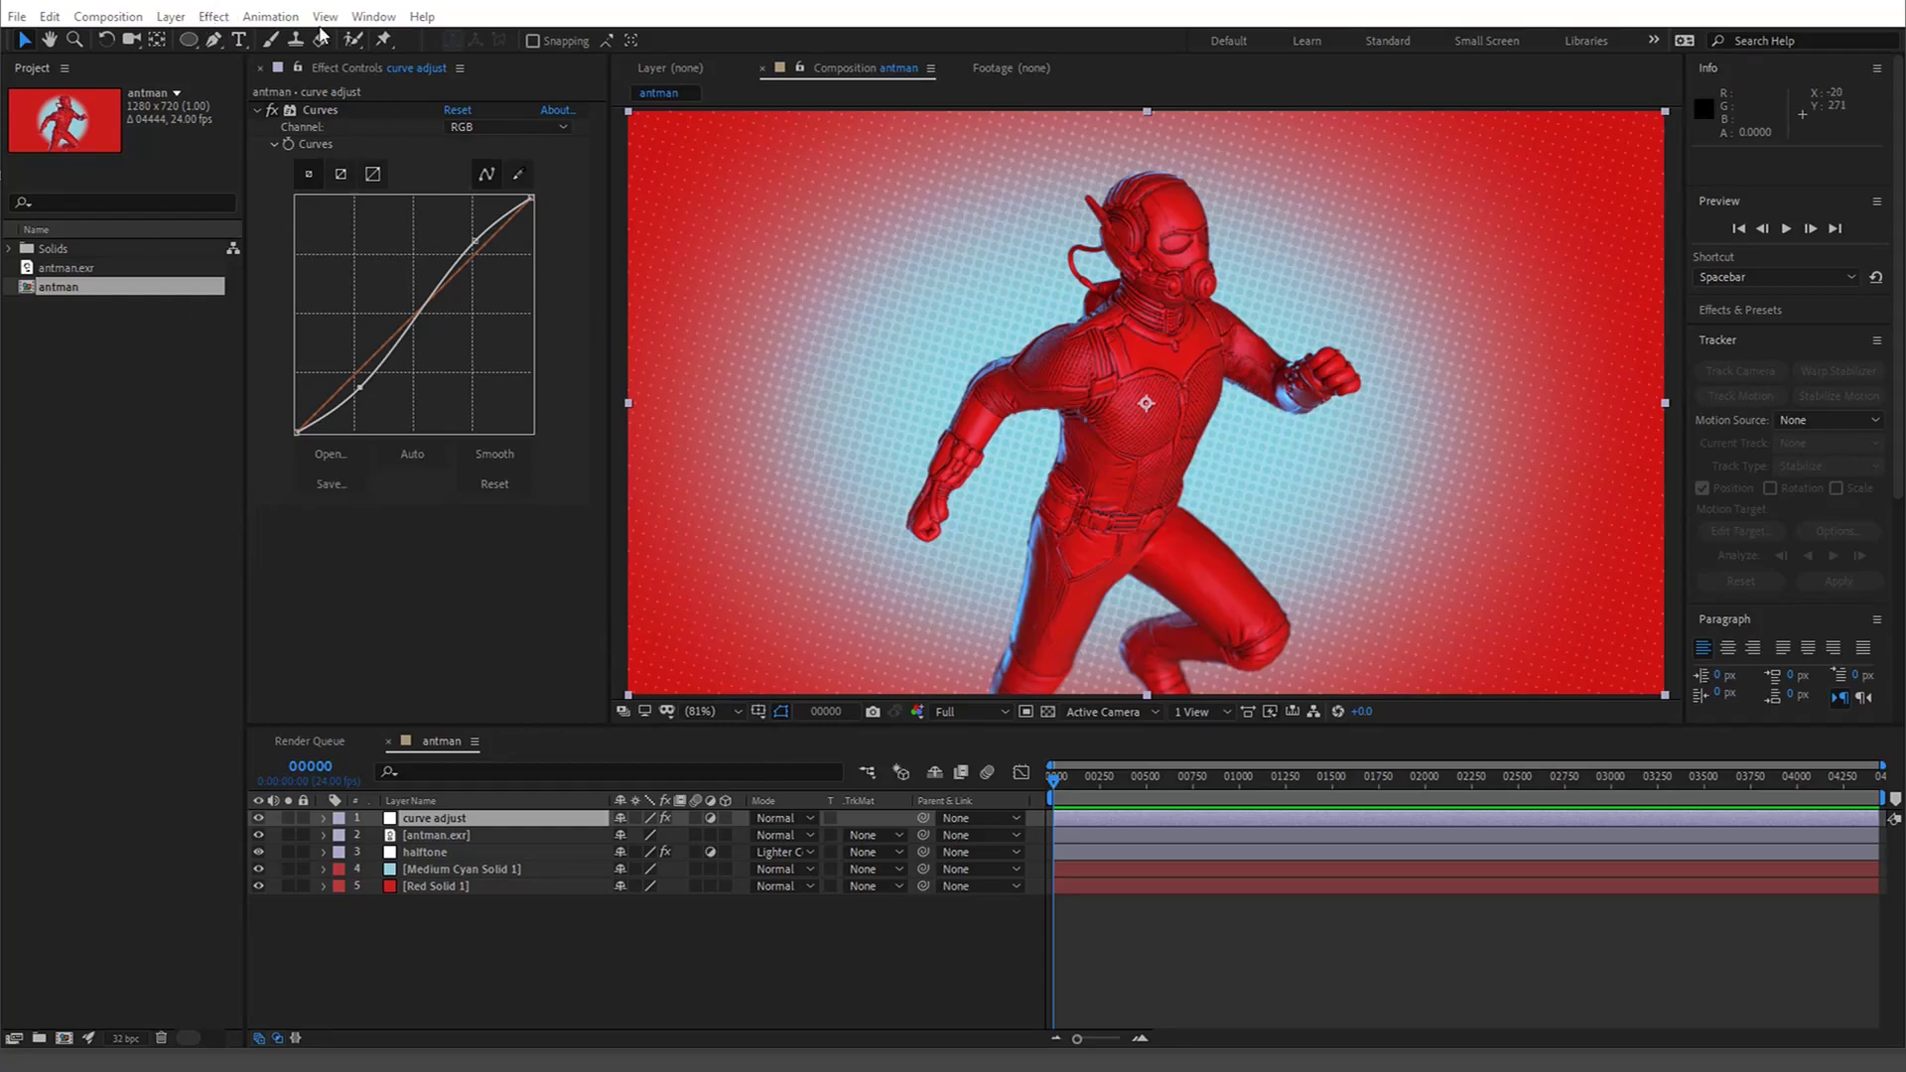
Create a new adjustment layer at the top and name it 'Red Giant Looks'
left_click(171, 17)
mouse_move(229, 39)
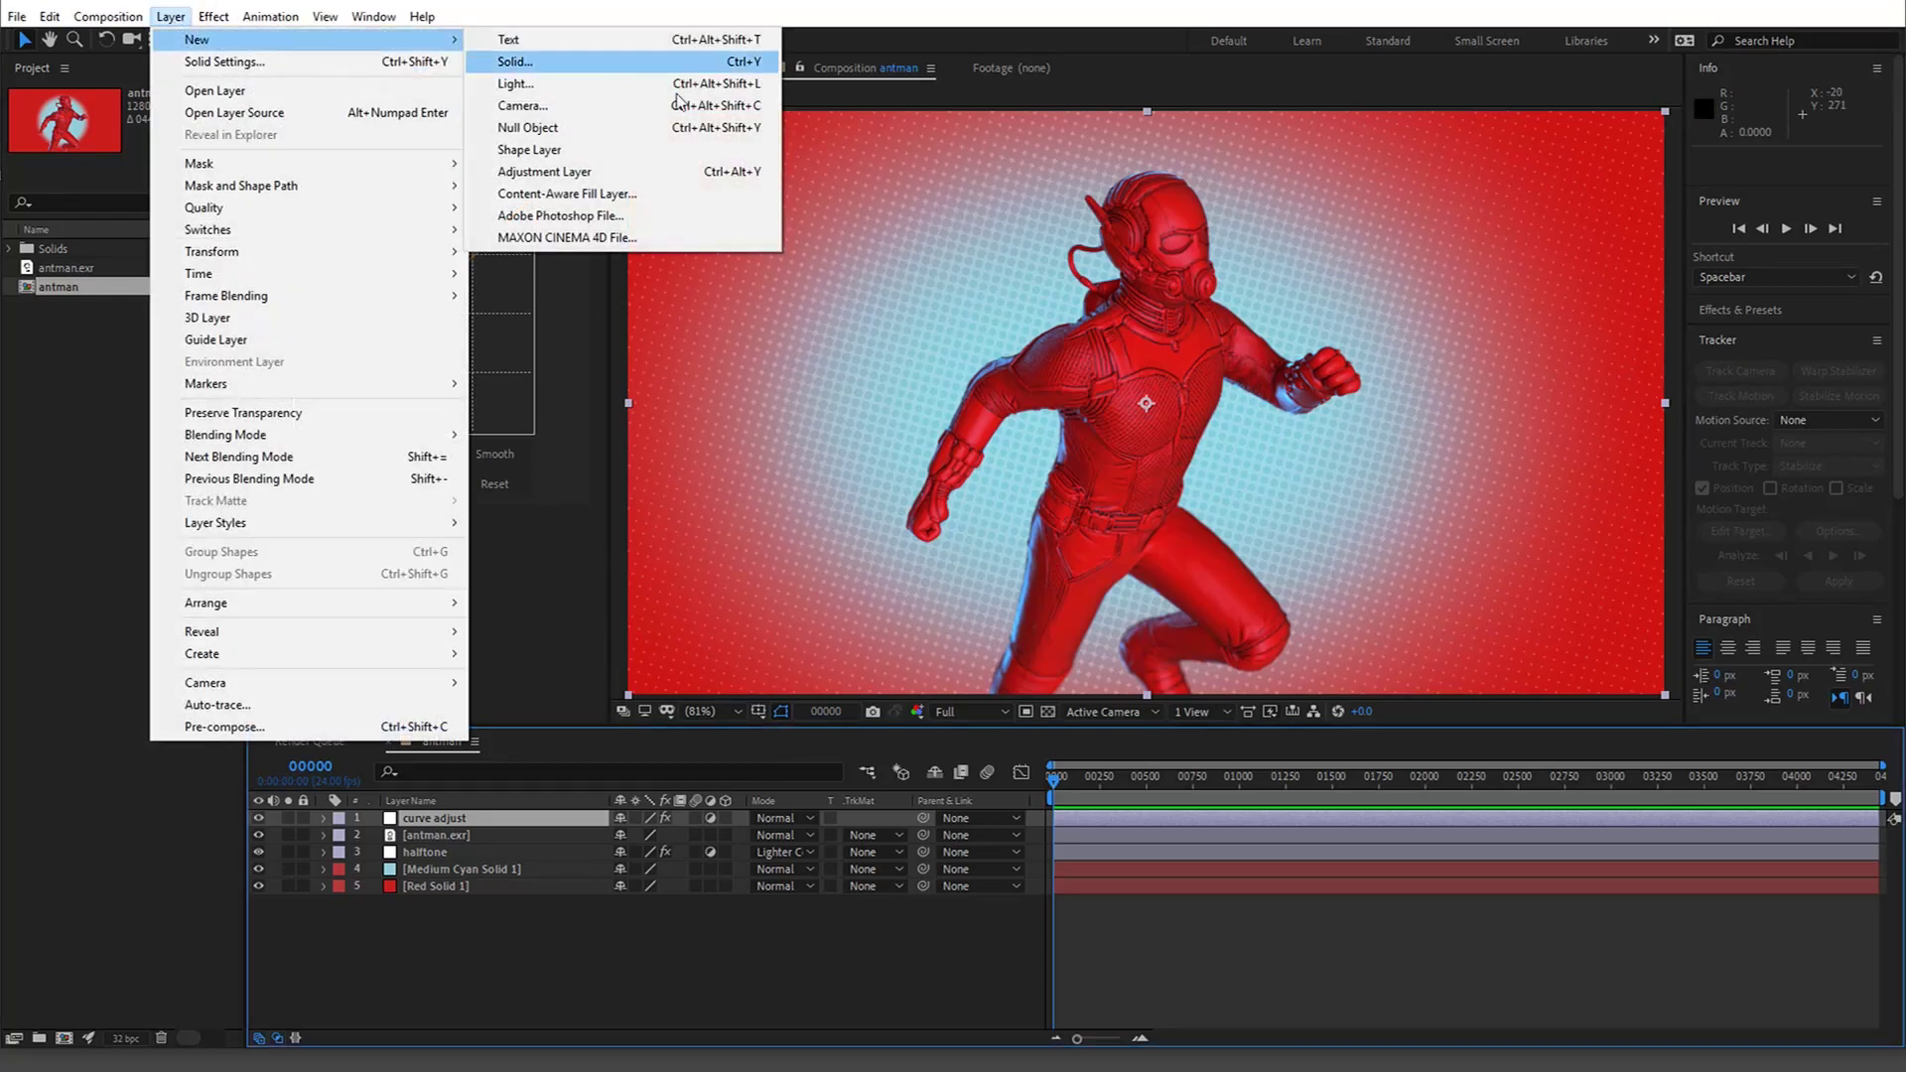
left_click(658, 170)
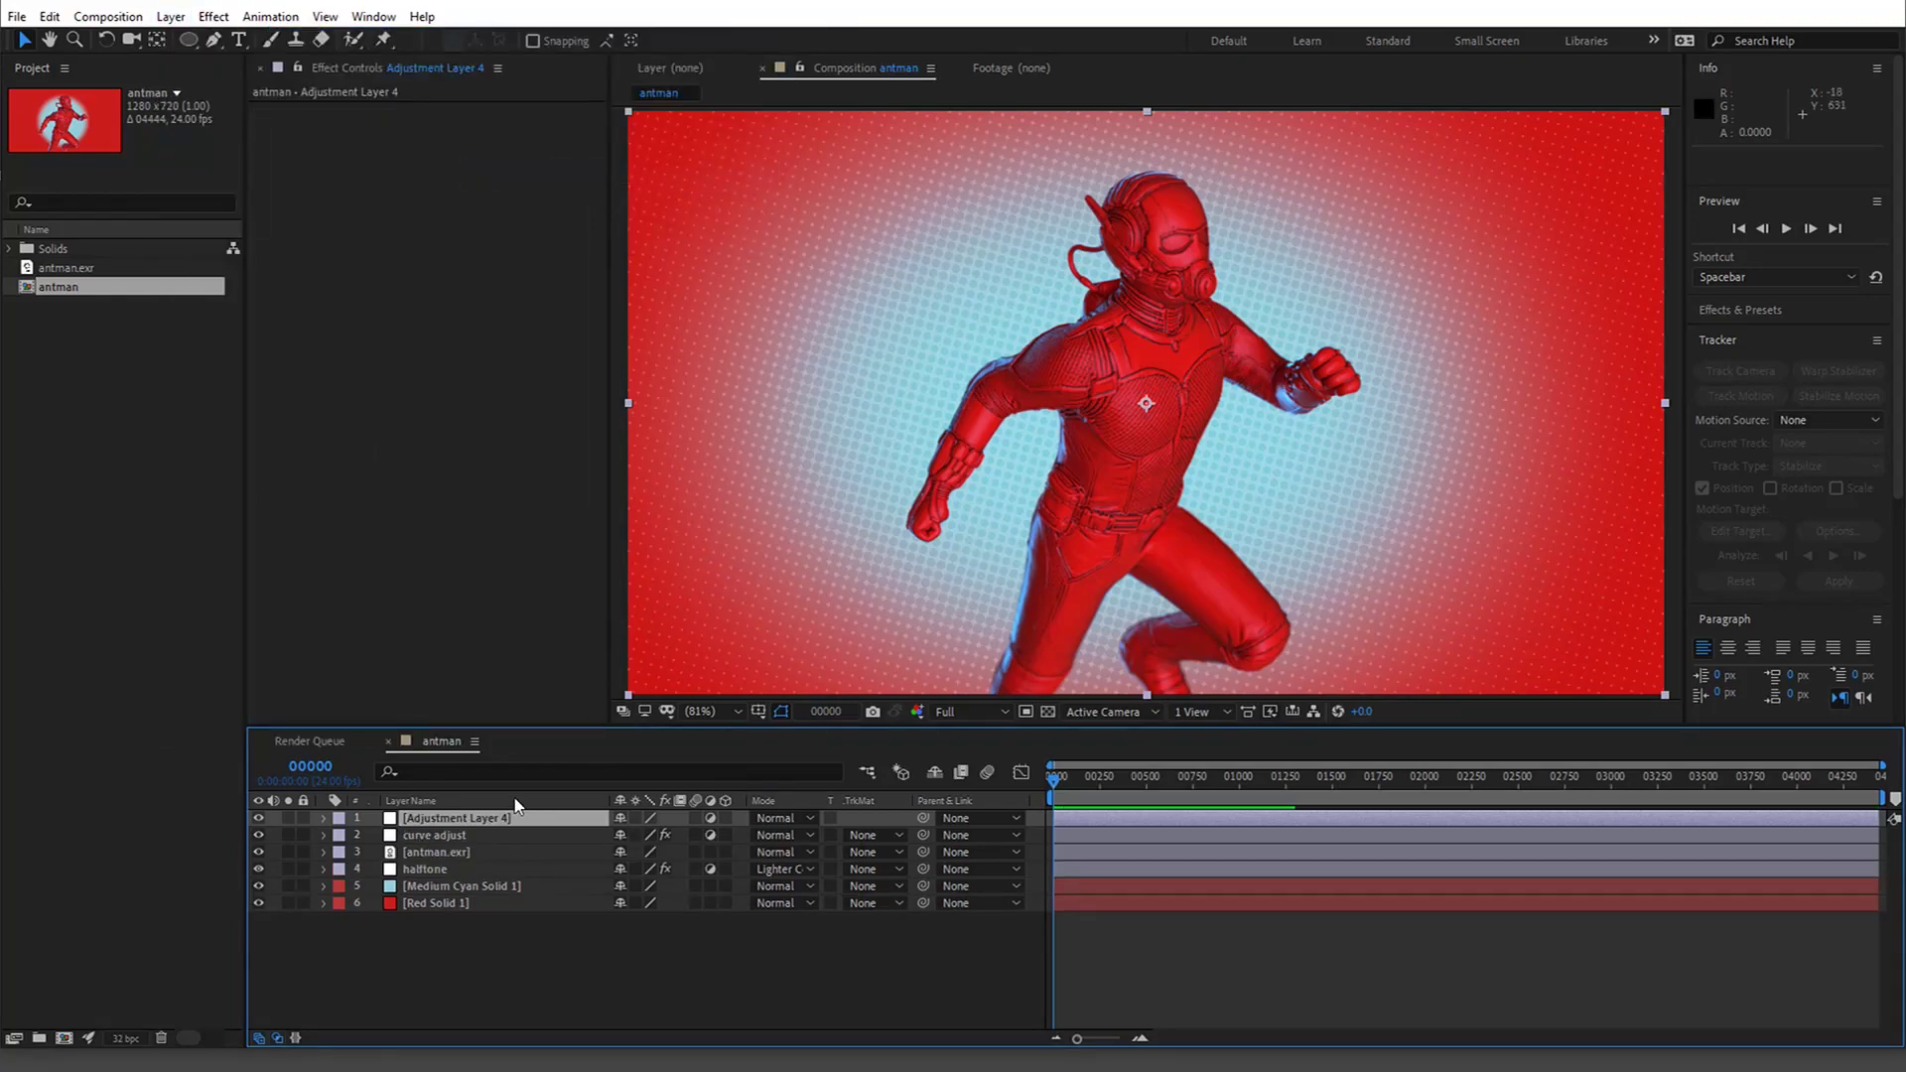
key("Return")
type("Red G")
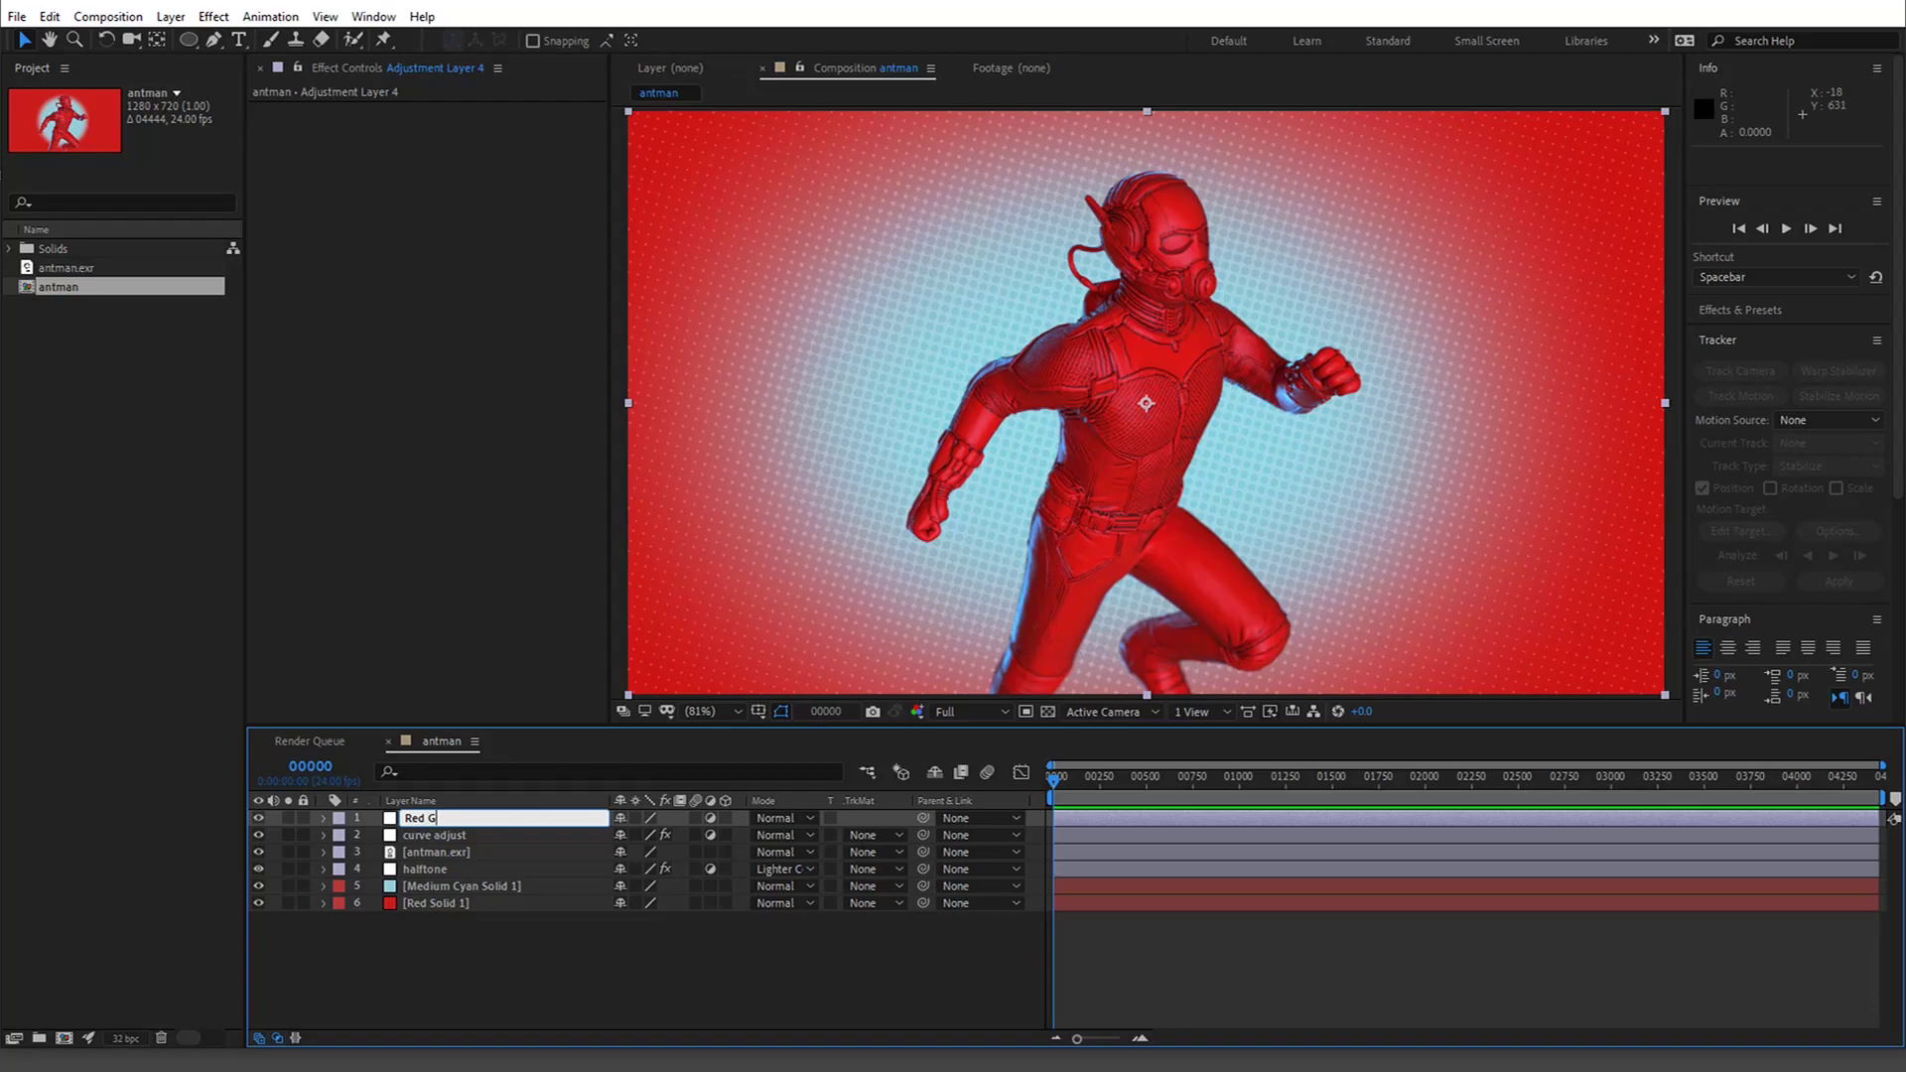
type("iant Looks")
key("Return")
Apply RG Magic Bullet > Looks to the Red Giant Looks layer
left_click(518, 462)
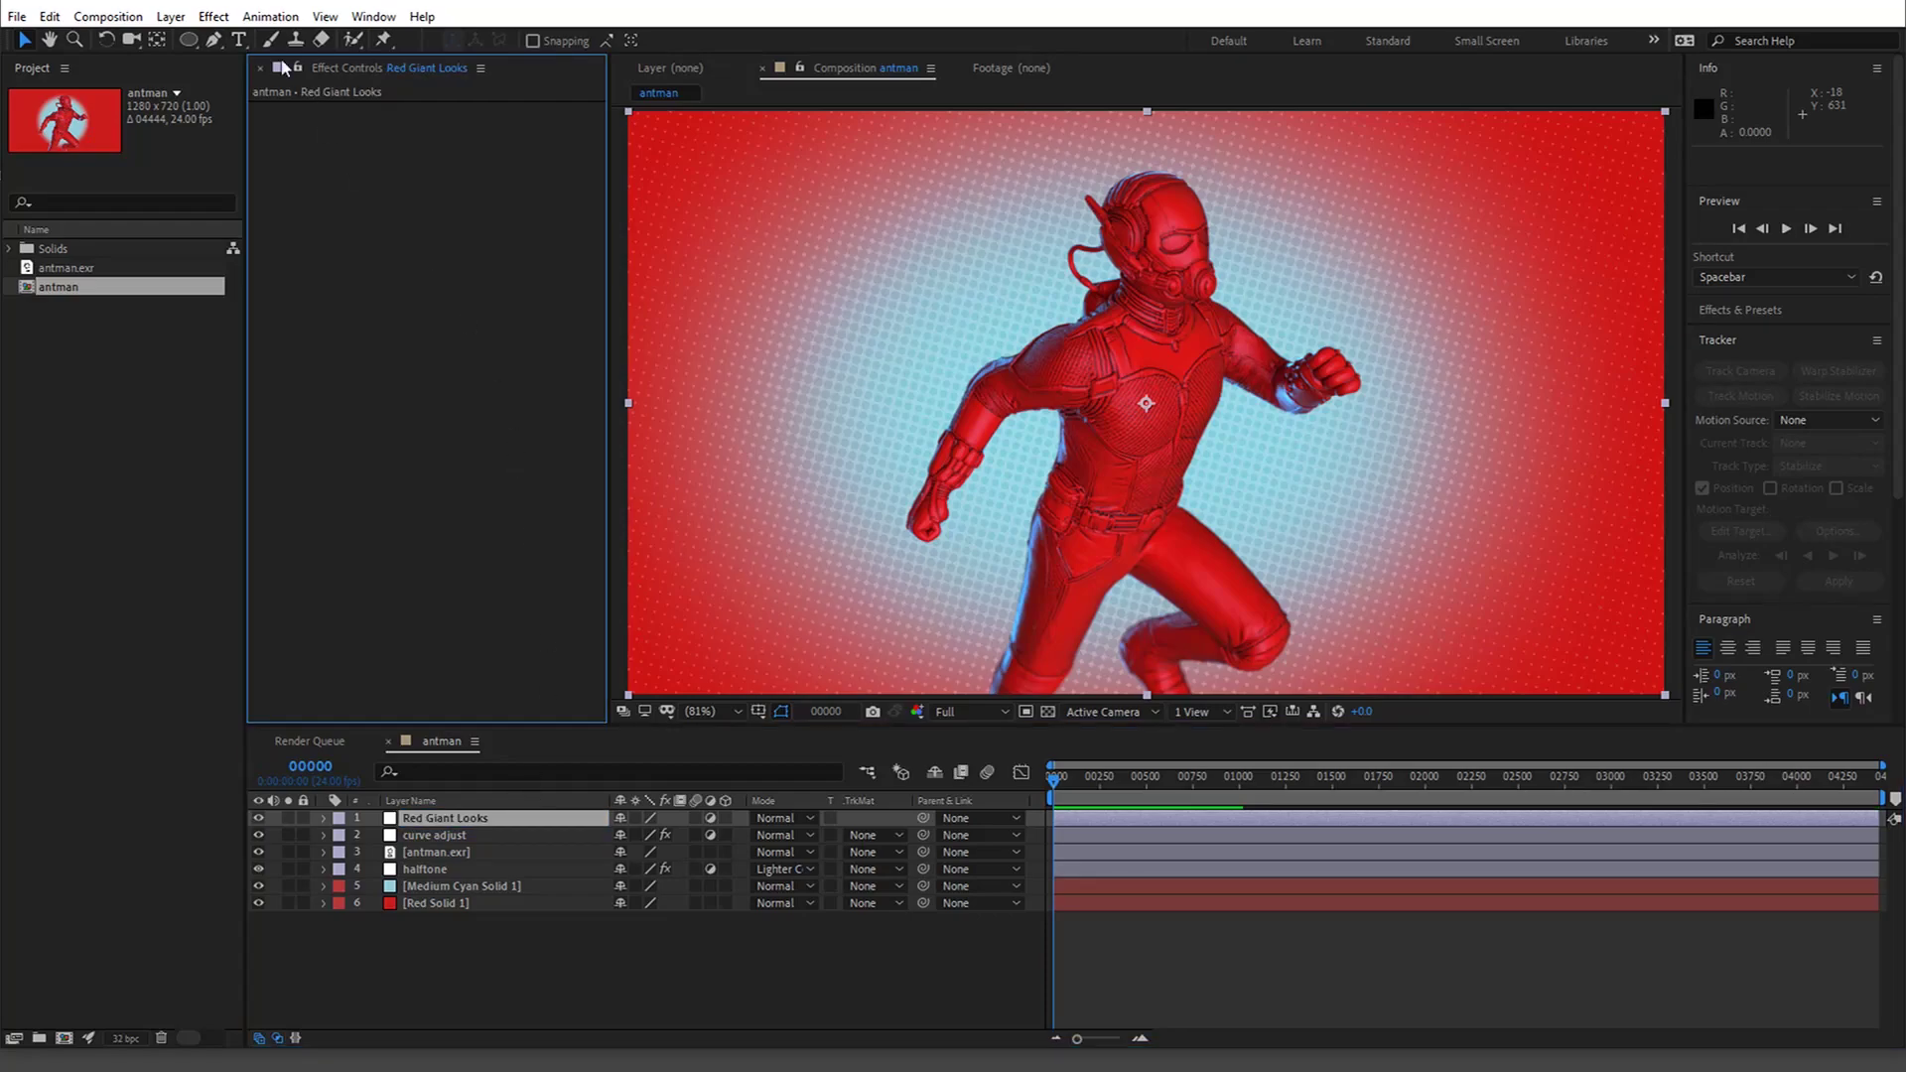
left_click(222, 20)
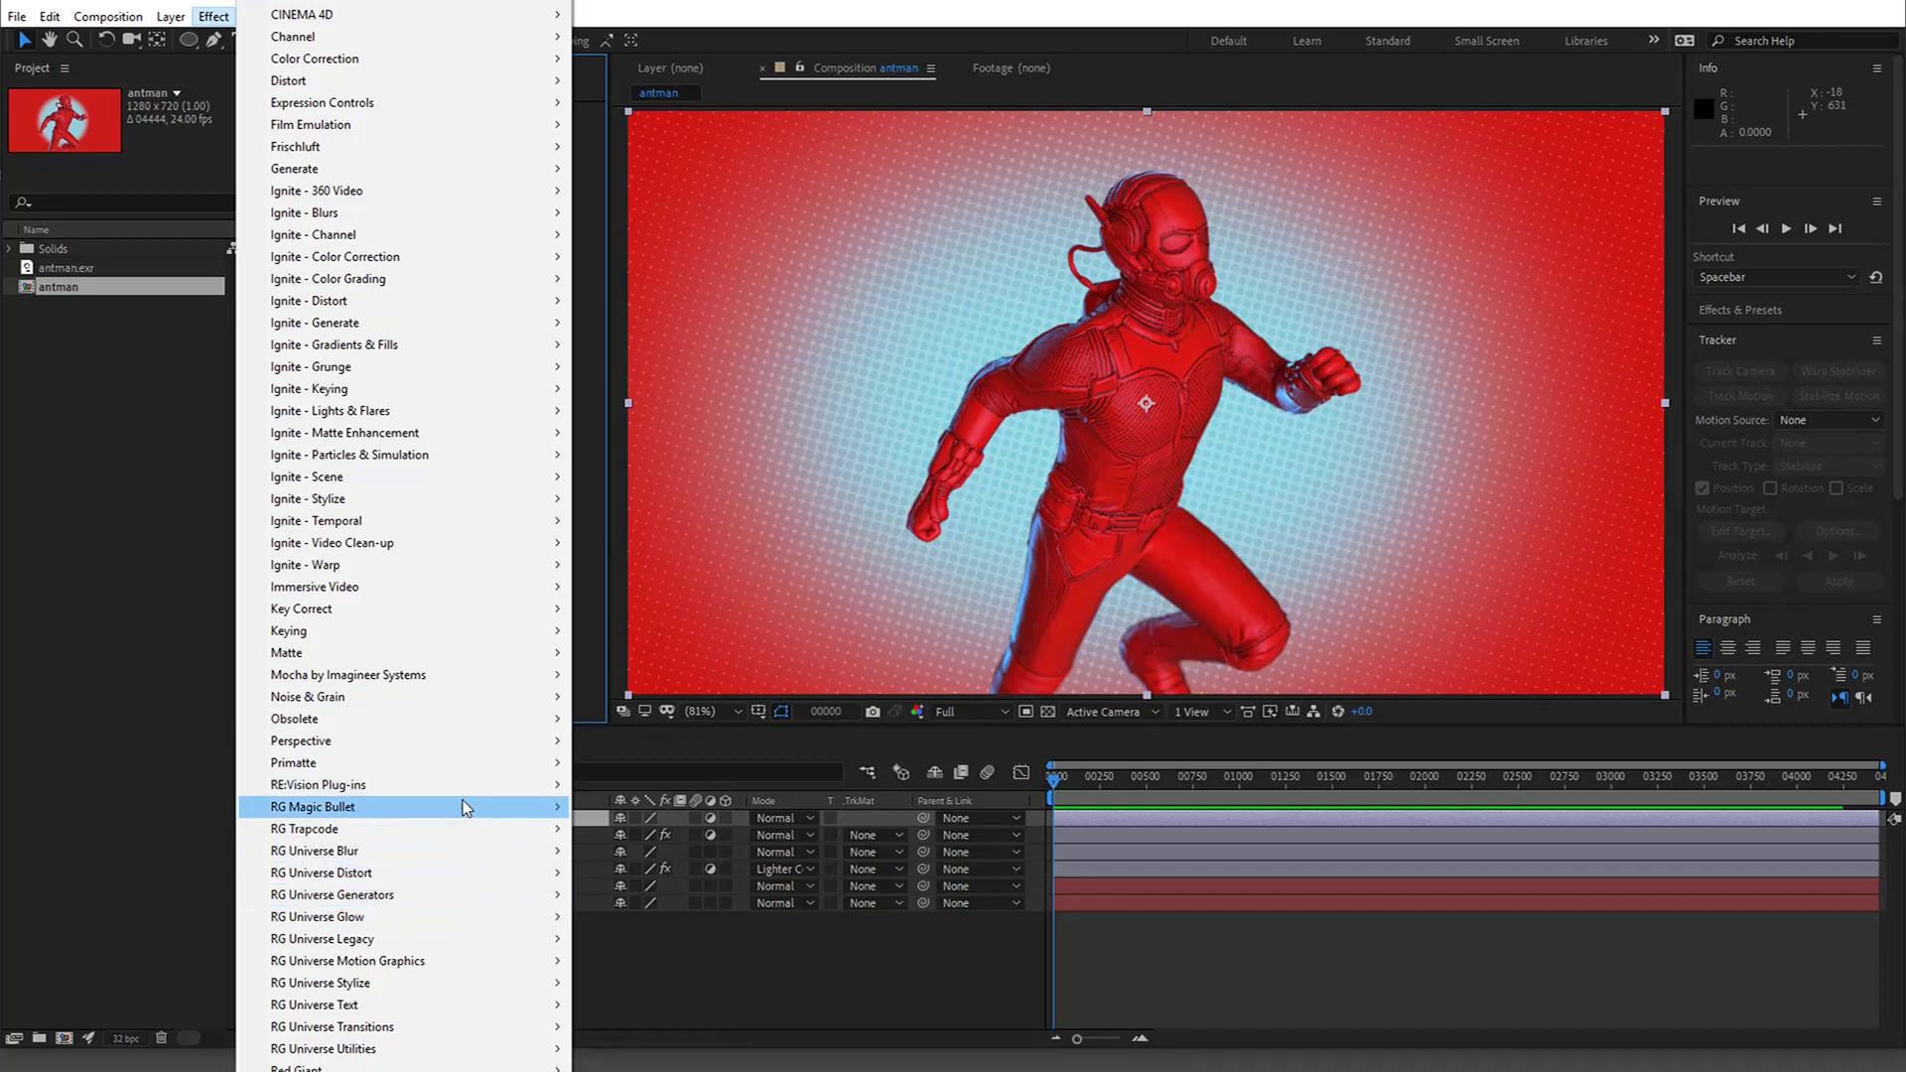
mouse_move(467, 807)
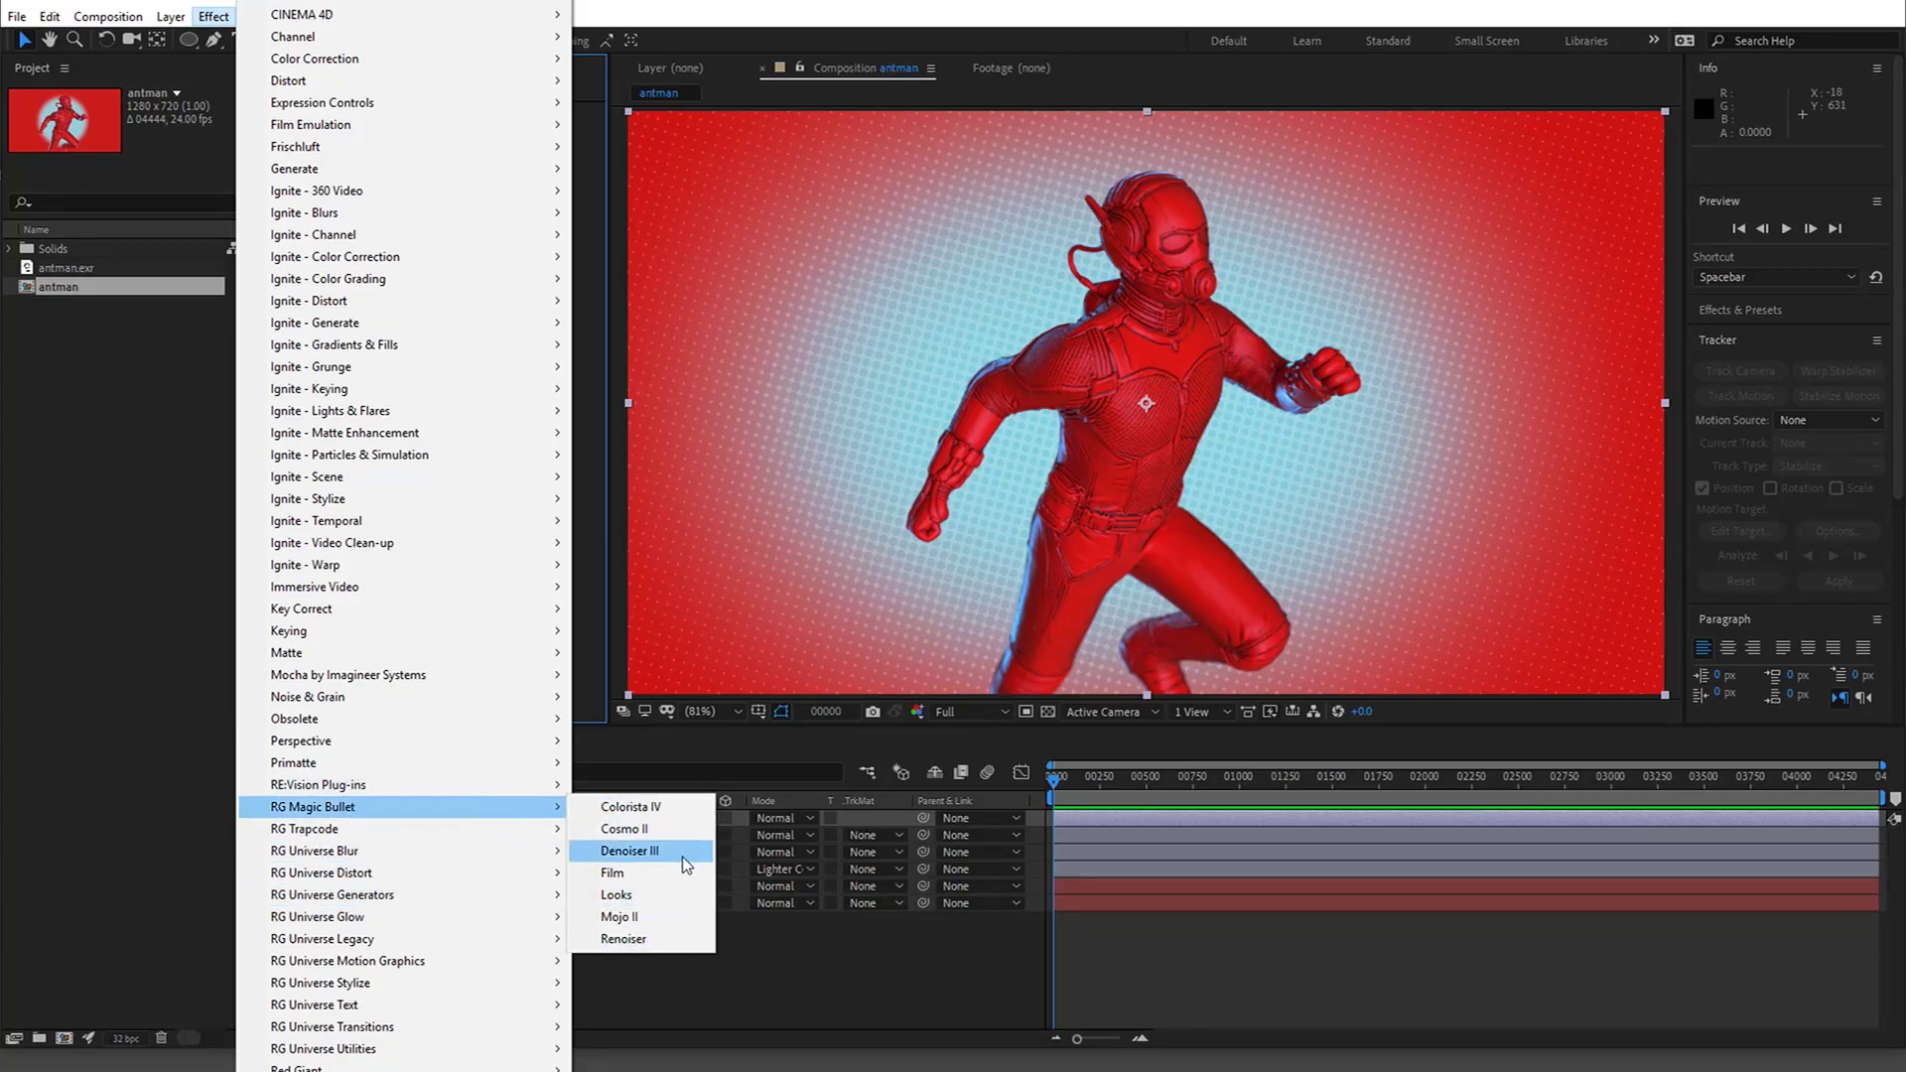
left_click(669, 894)
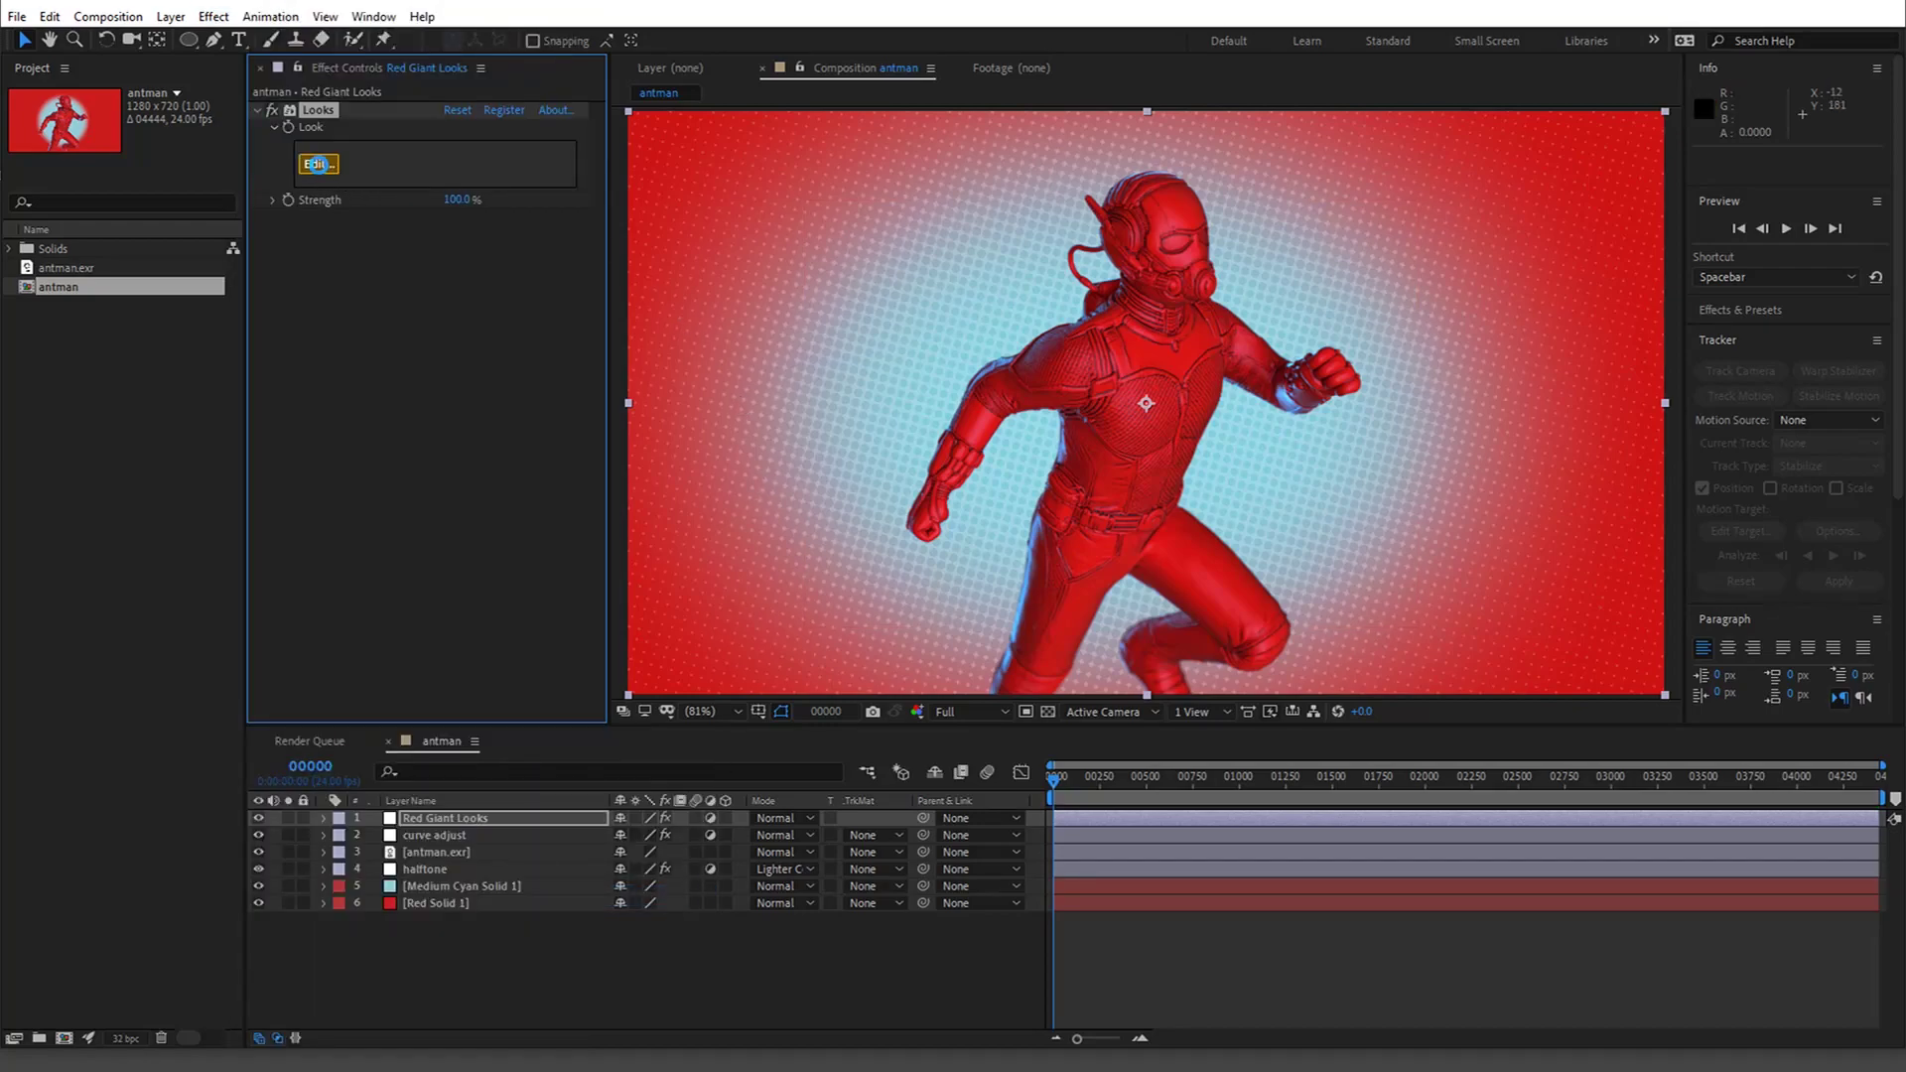
left_click(315, 164)
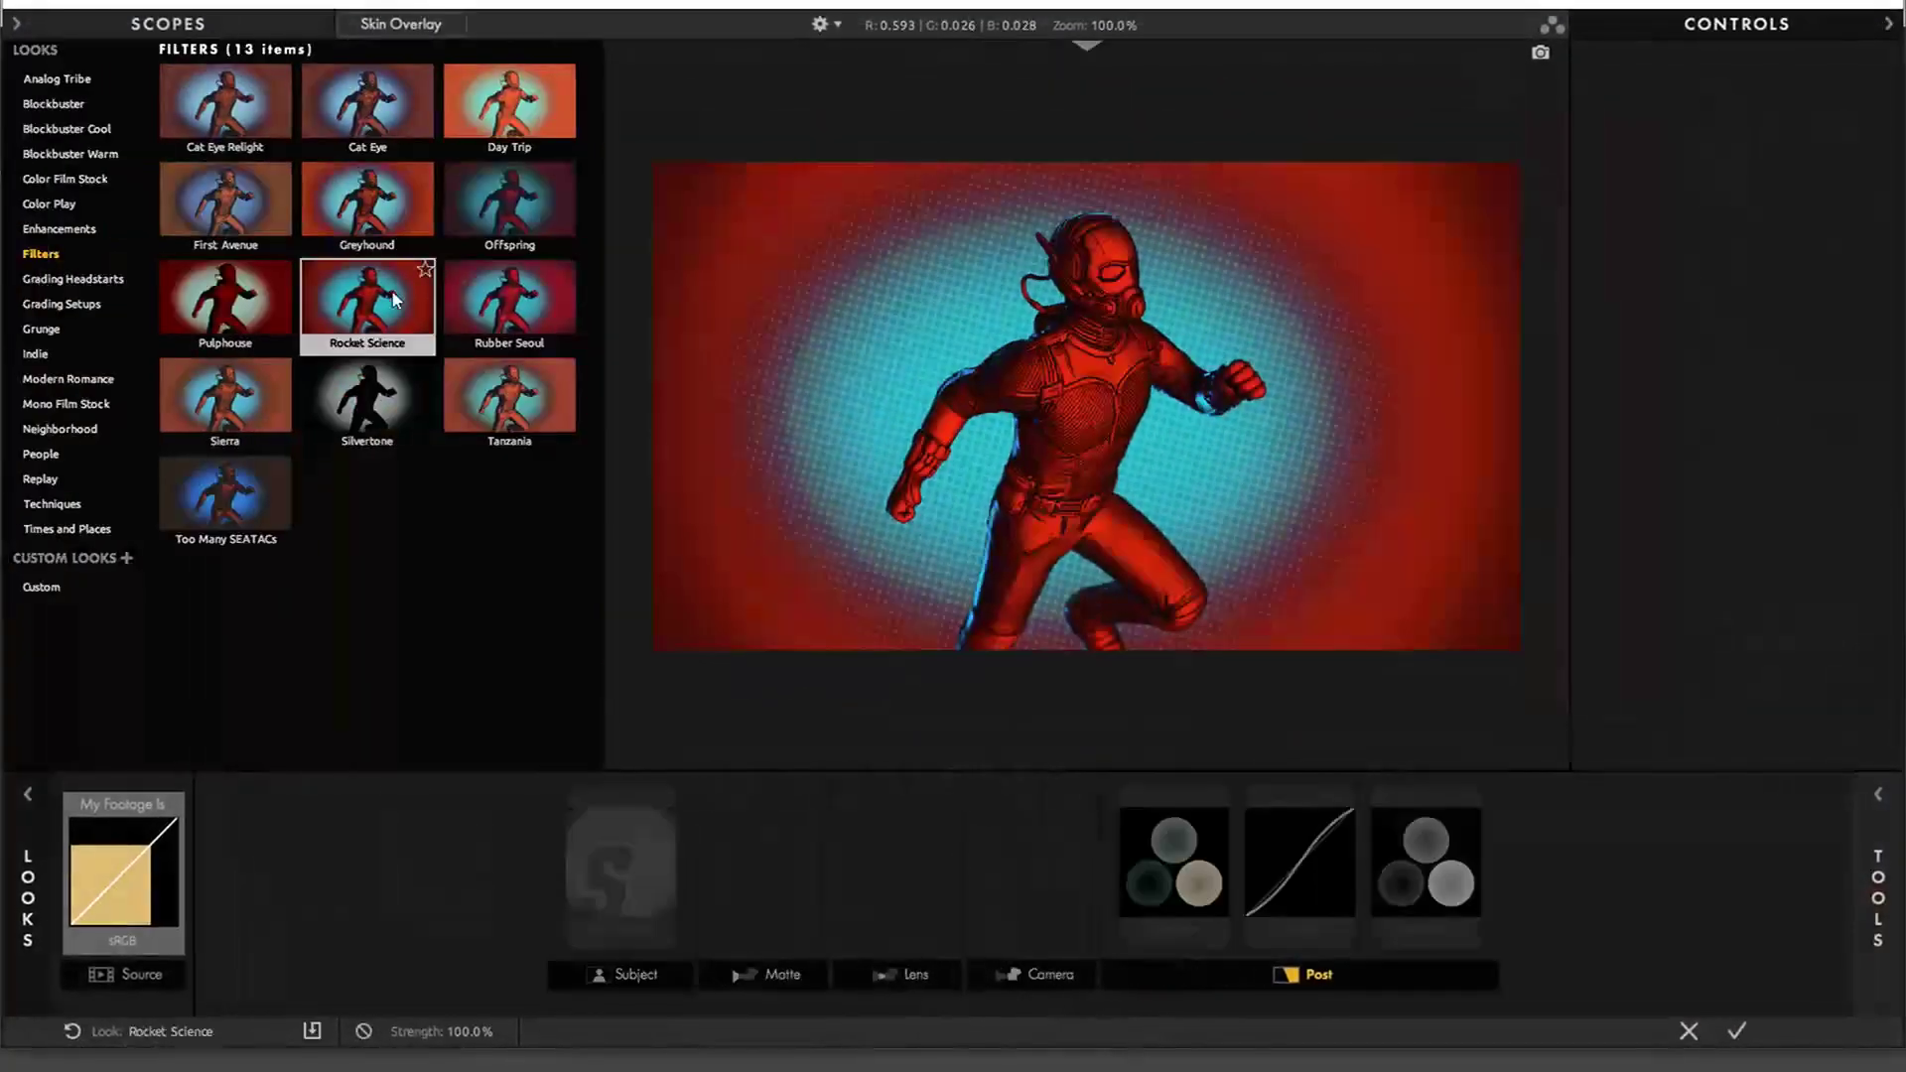
left_click(394, 300)
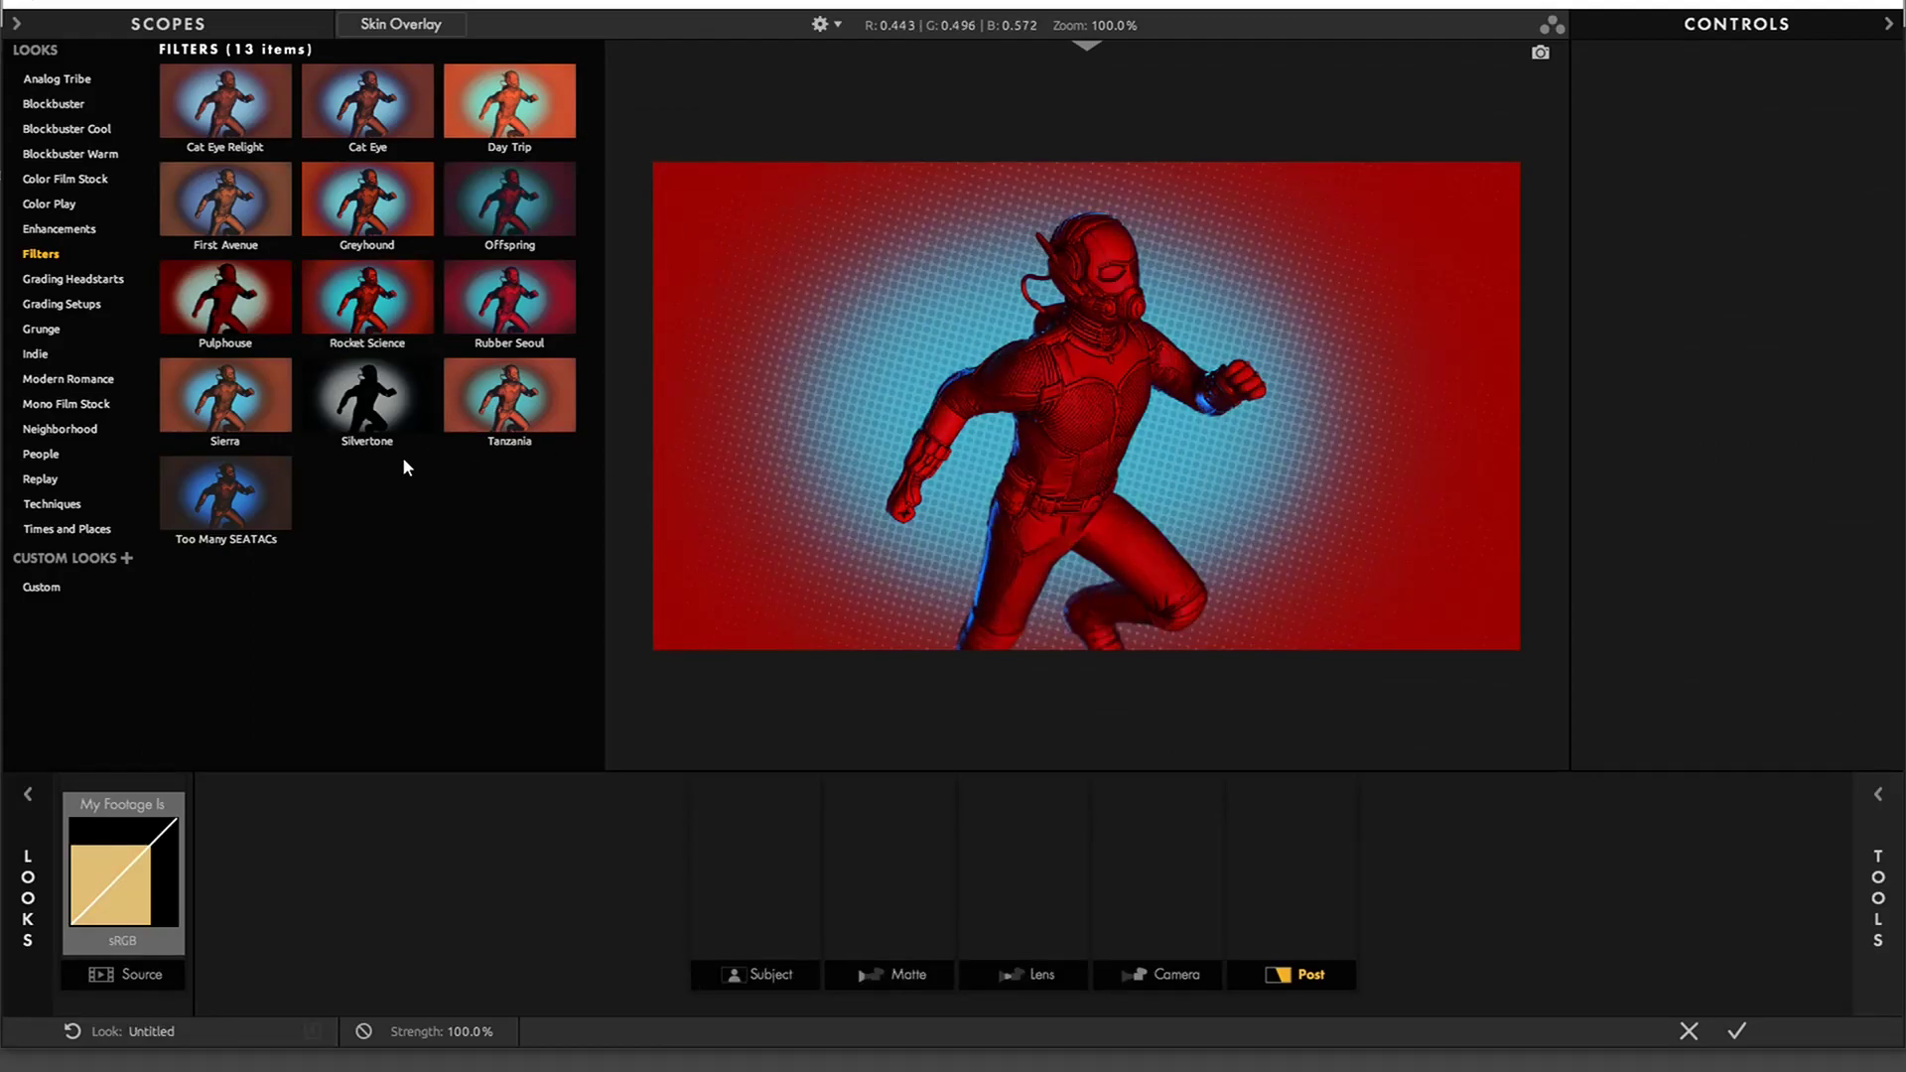
left_click(1686, 1032)
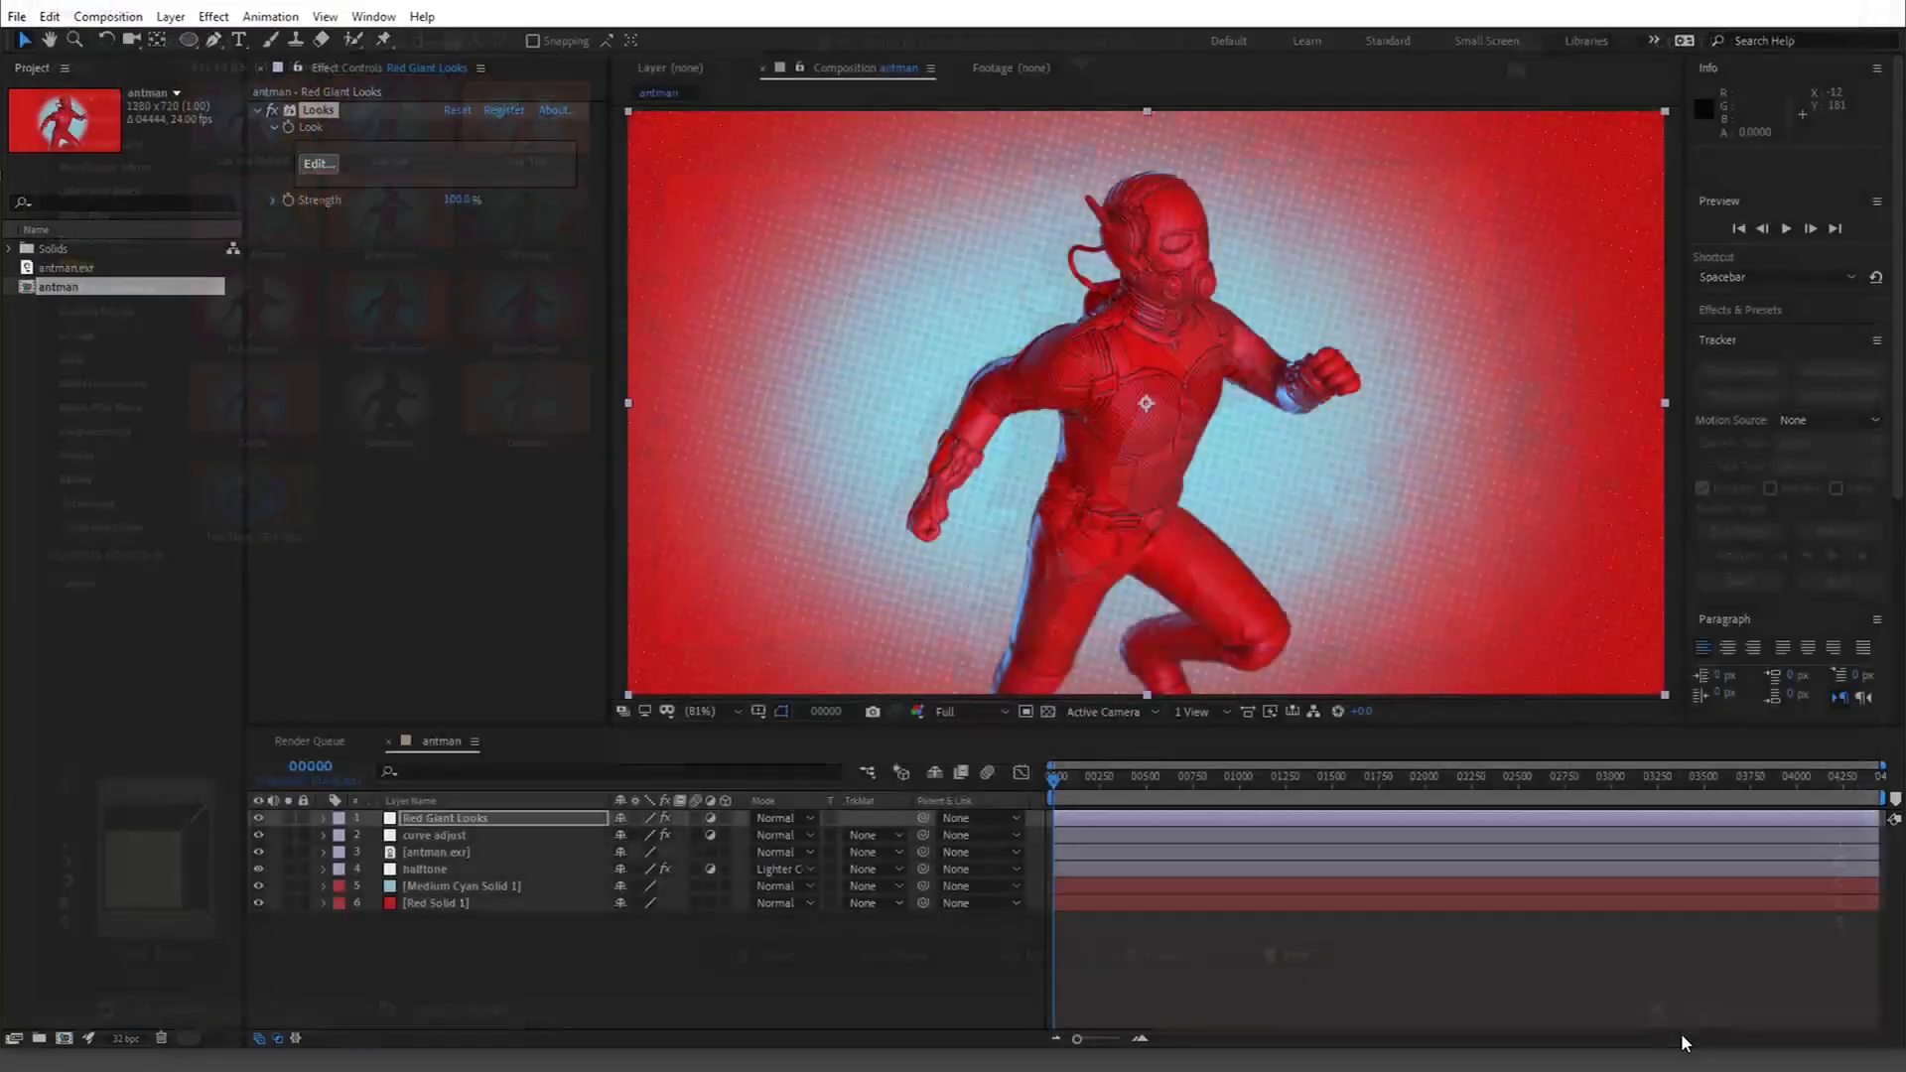
Check the Project Settings Color tab unchanged, then apply the Rubber Seoul look from Filters
left_click(127, 1040)
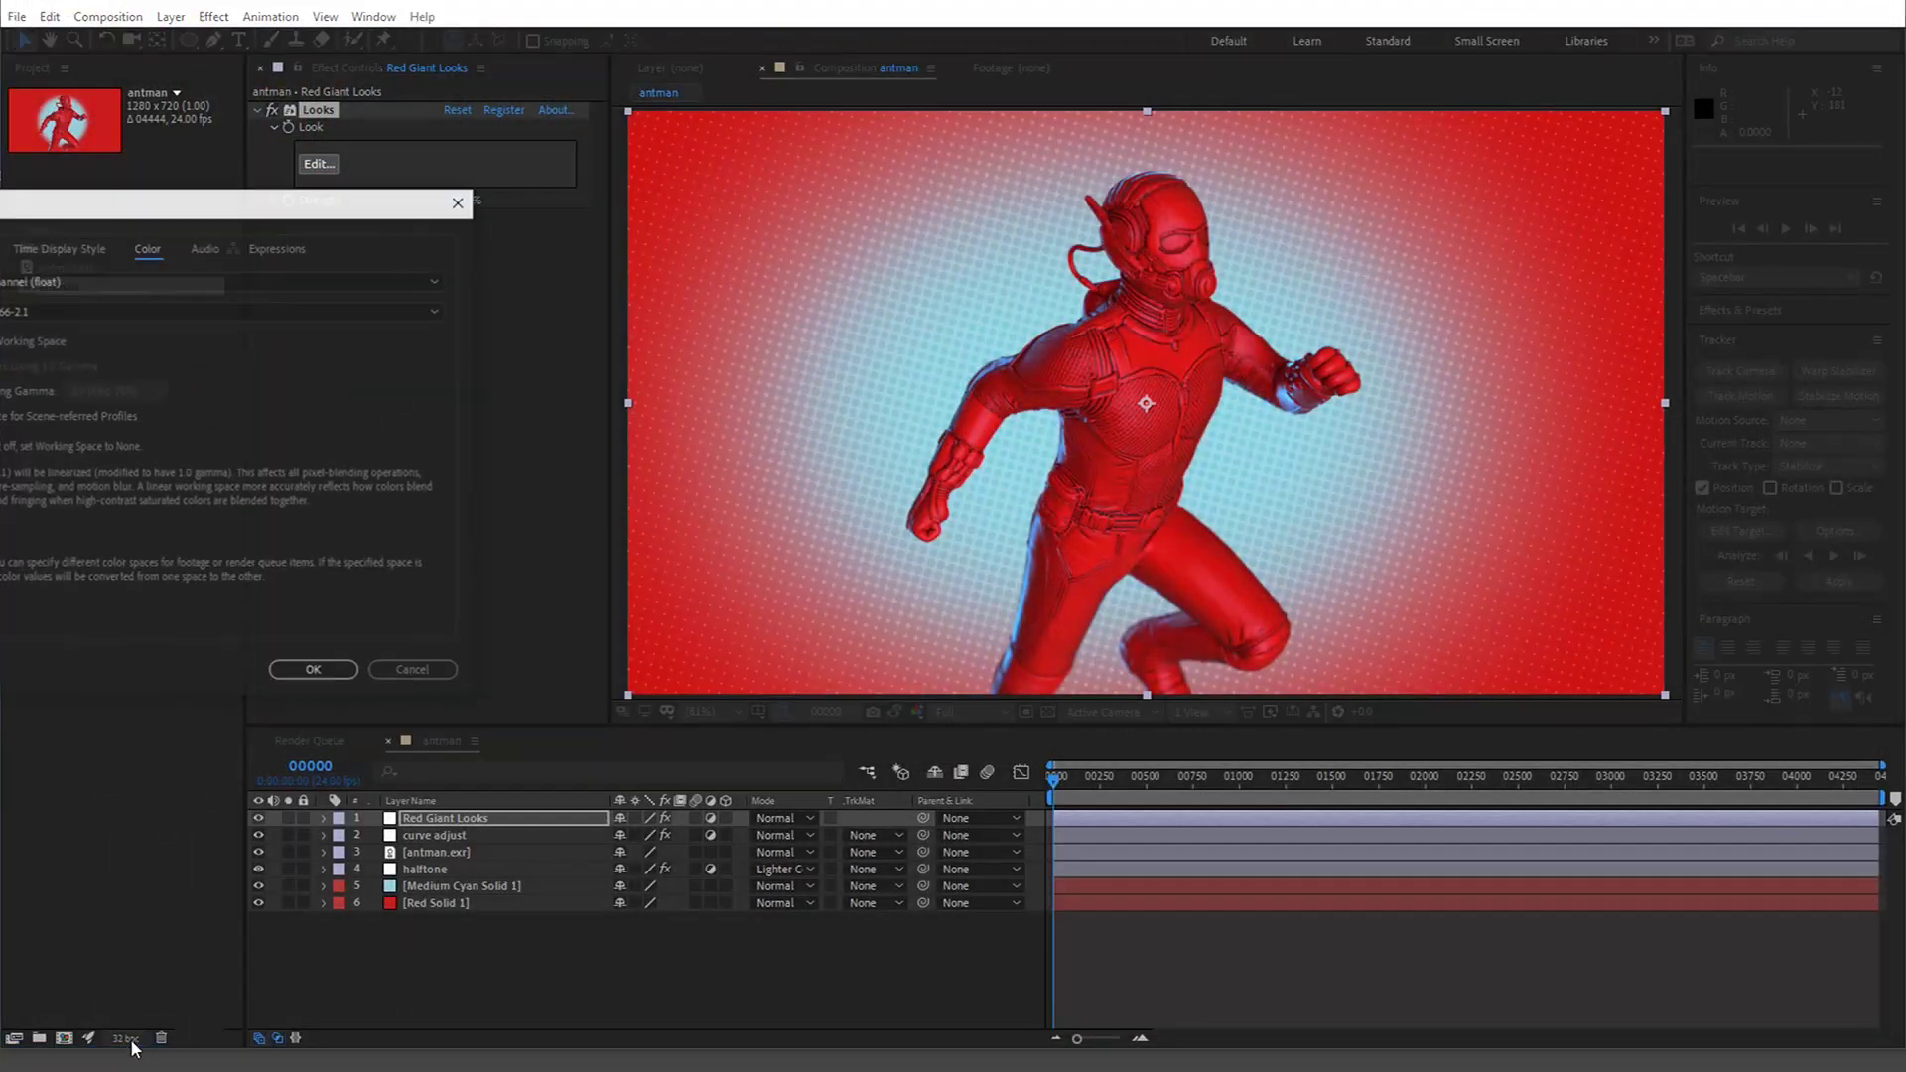
left_click(411, 671)
left_click(317, 167)
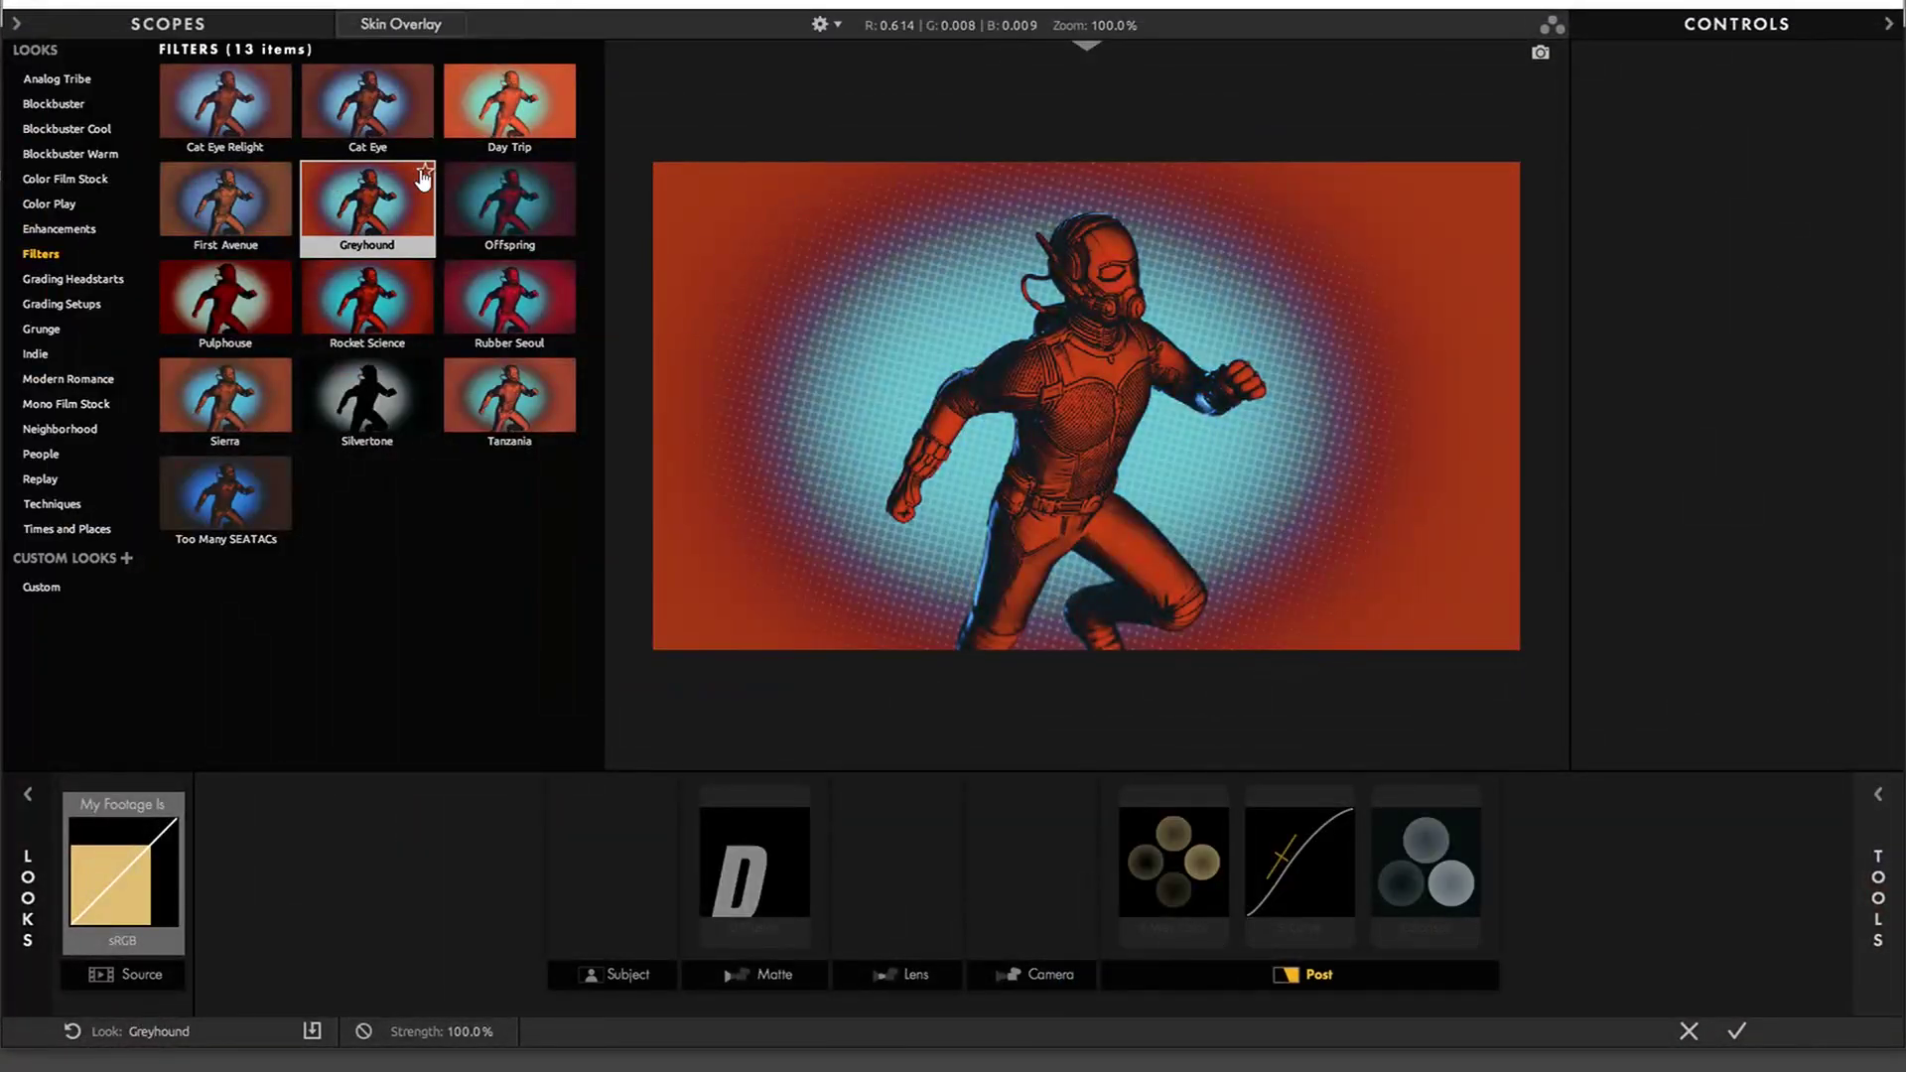
left_click(509, 303)
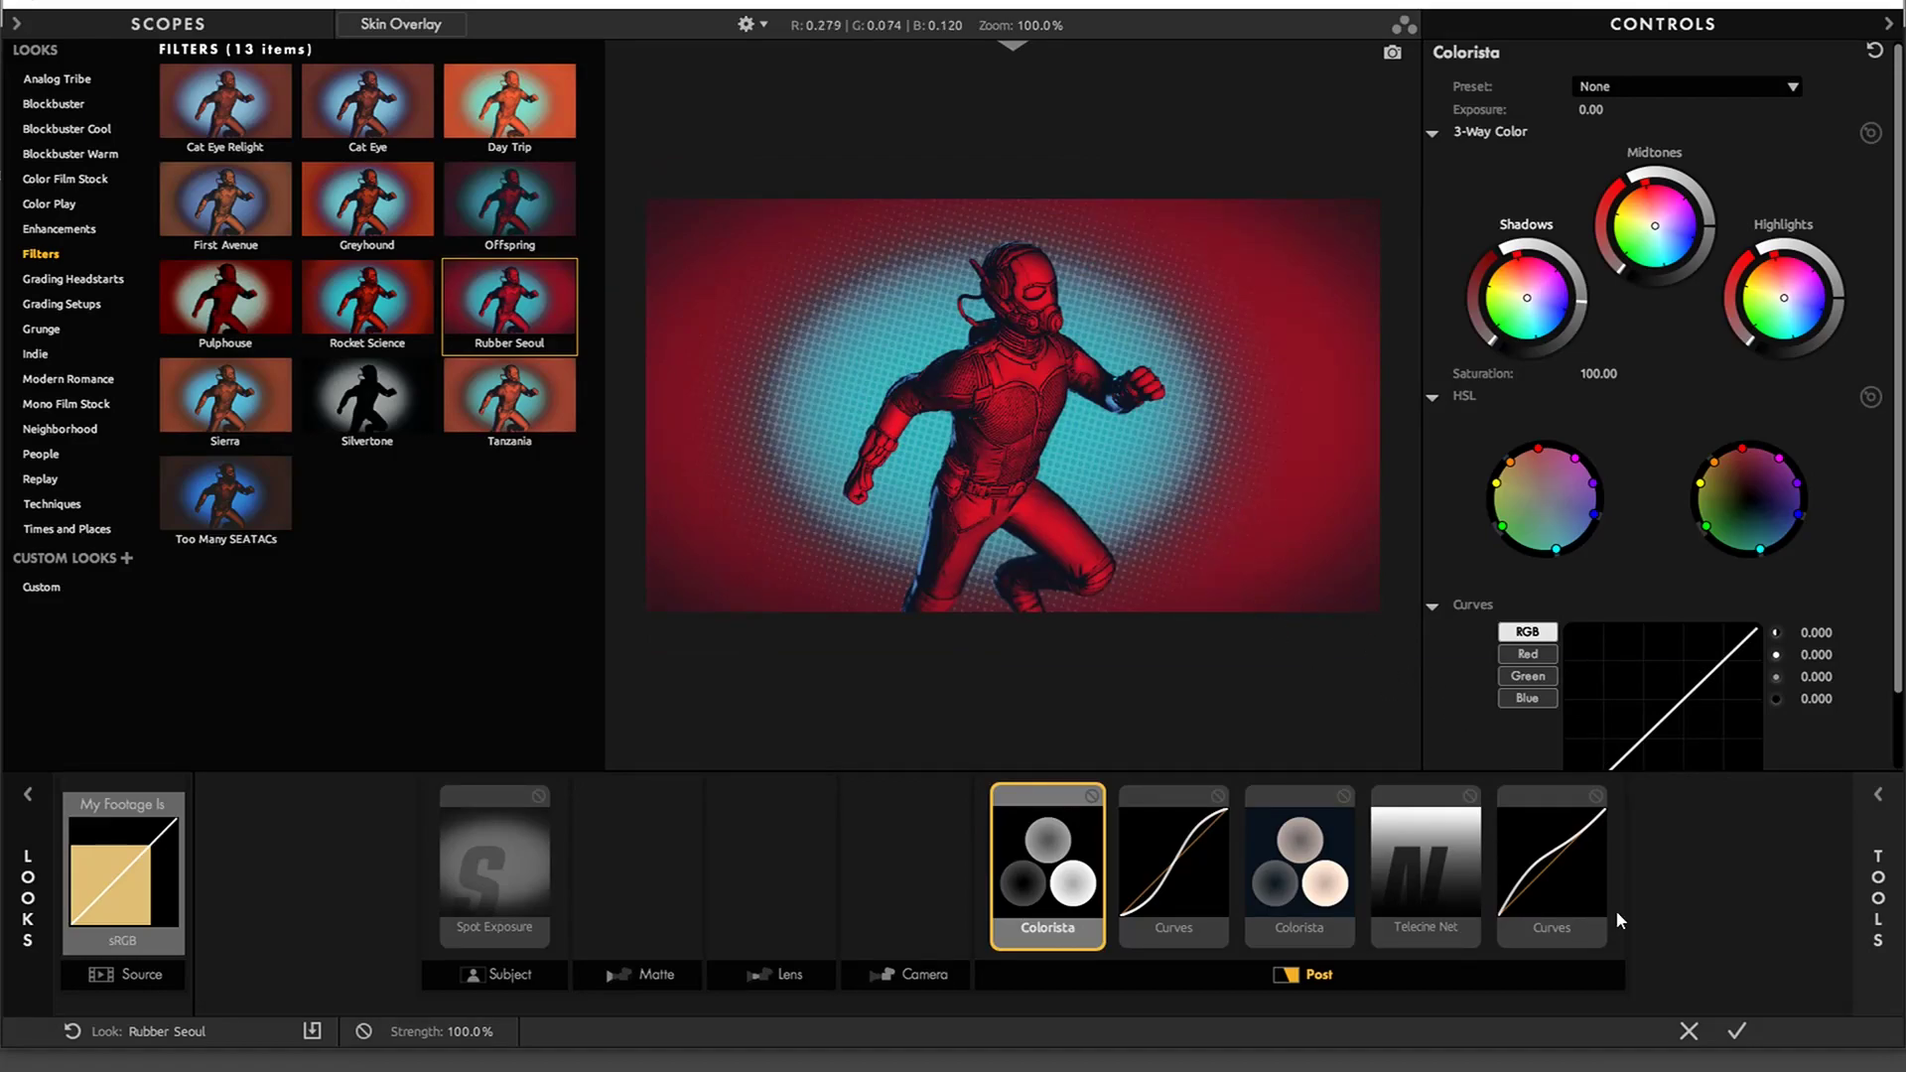
left_click(1737, 1030)
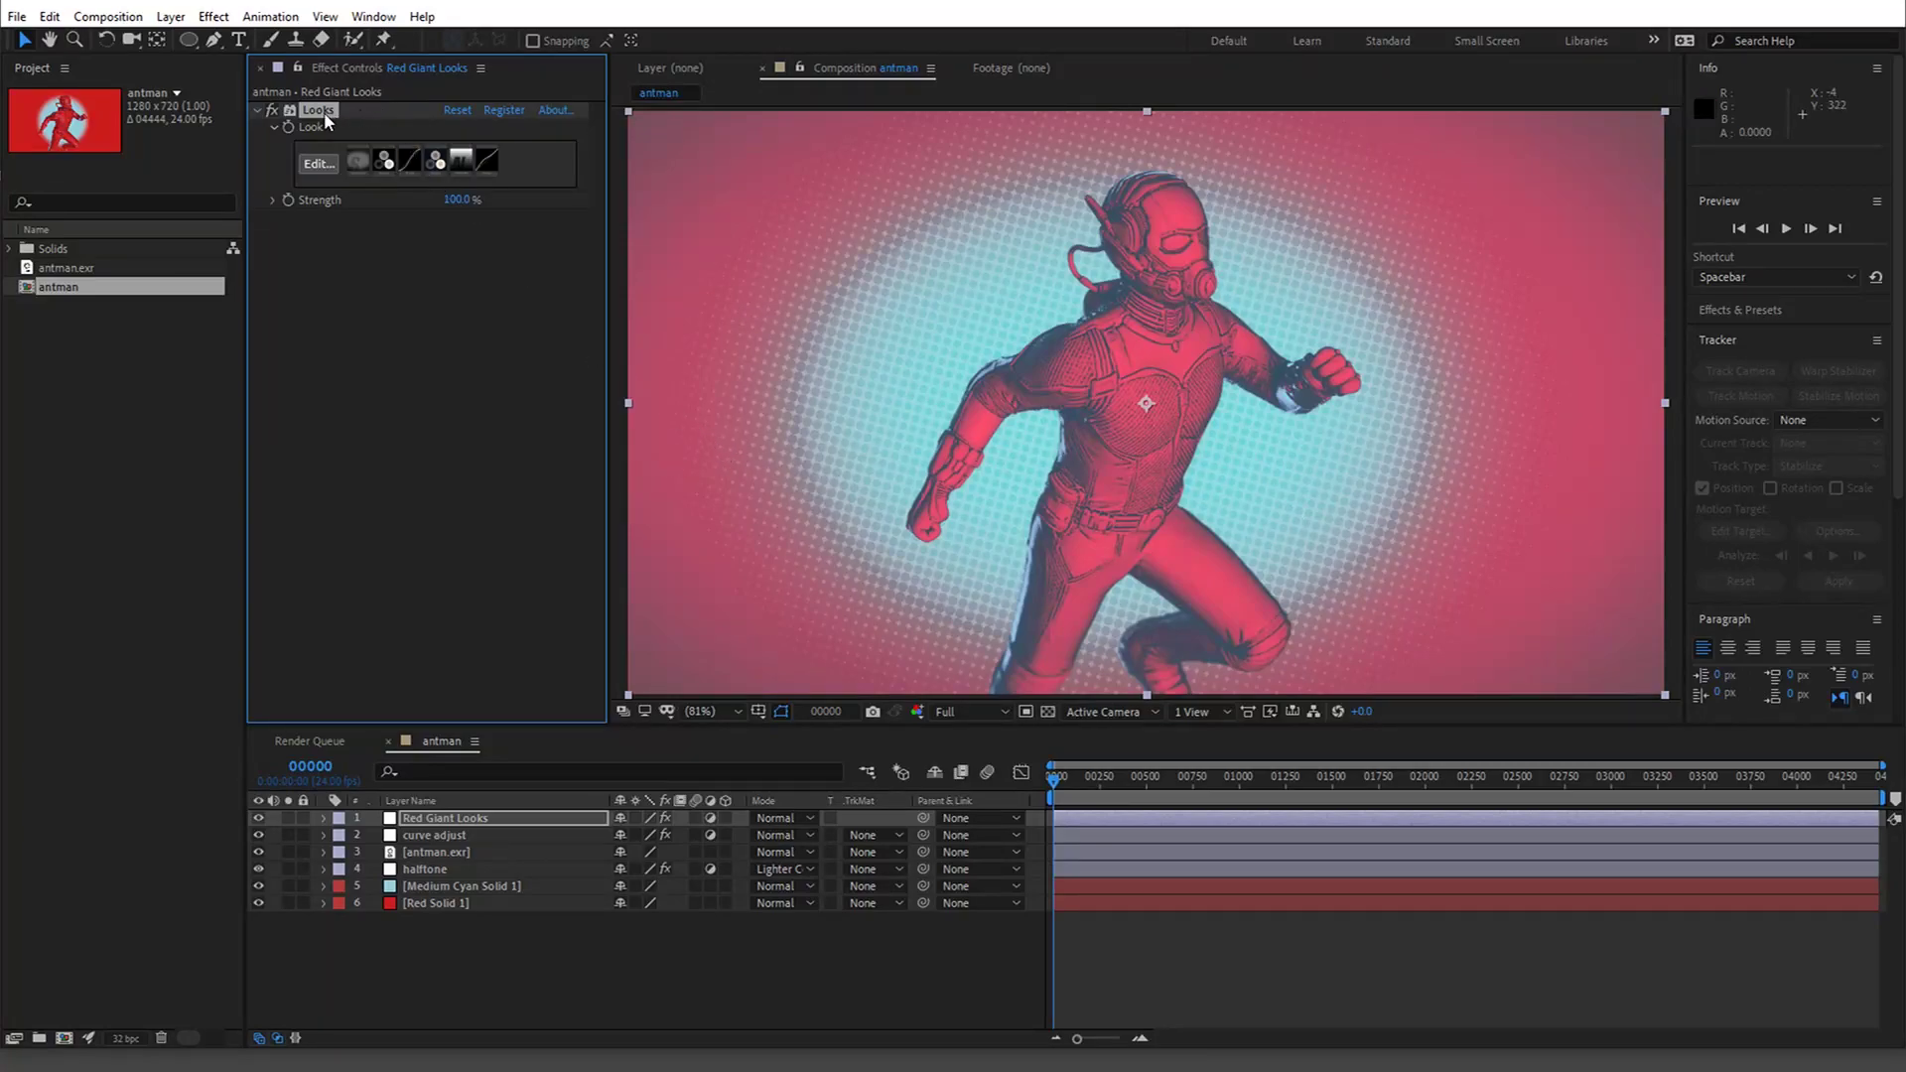
Delete the Looks effect, restoring the bright red-and-cyan halftone
key("Delete")
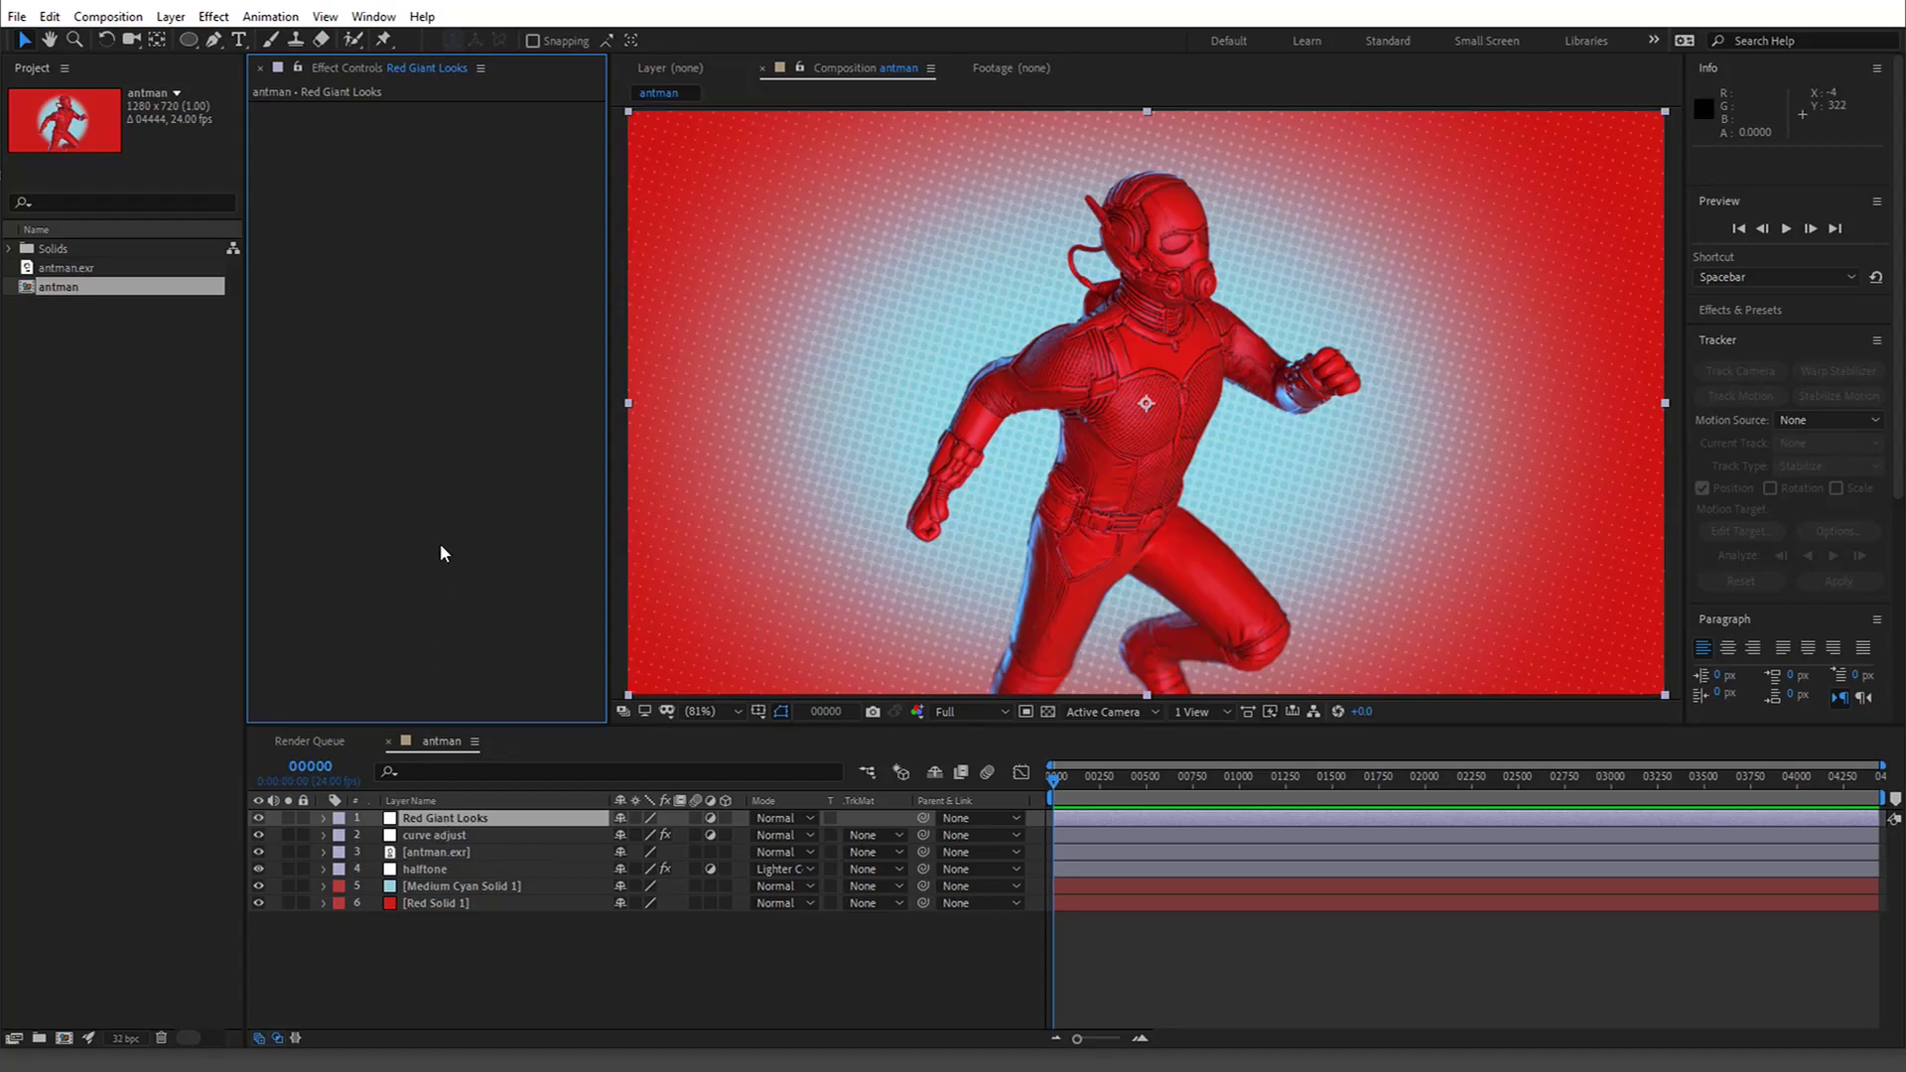
Find Color Profile Converter with the 'prof' search and set Output Profile to sRGB IEC61966-2.1
key("ctrl+space")
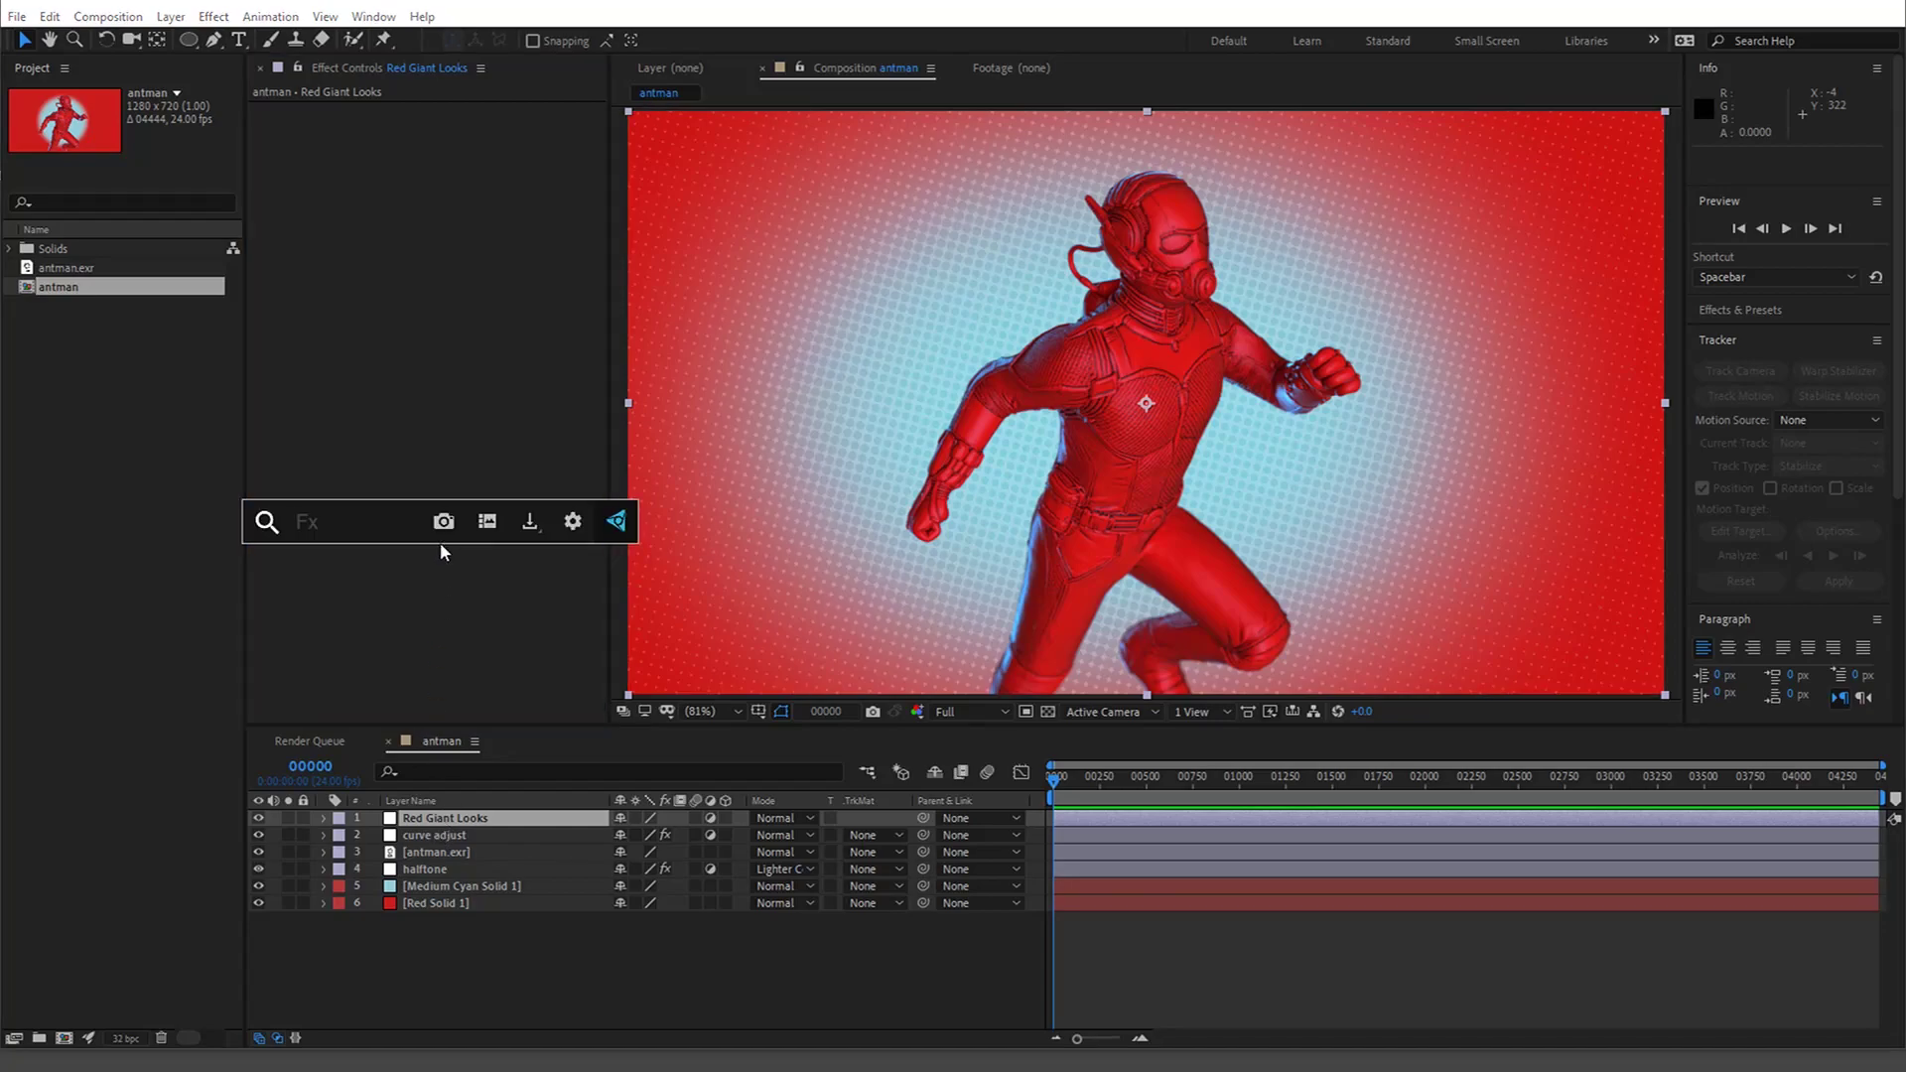
left_click_drag(437, 539, 399, 461)
type("prof")
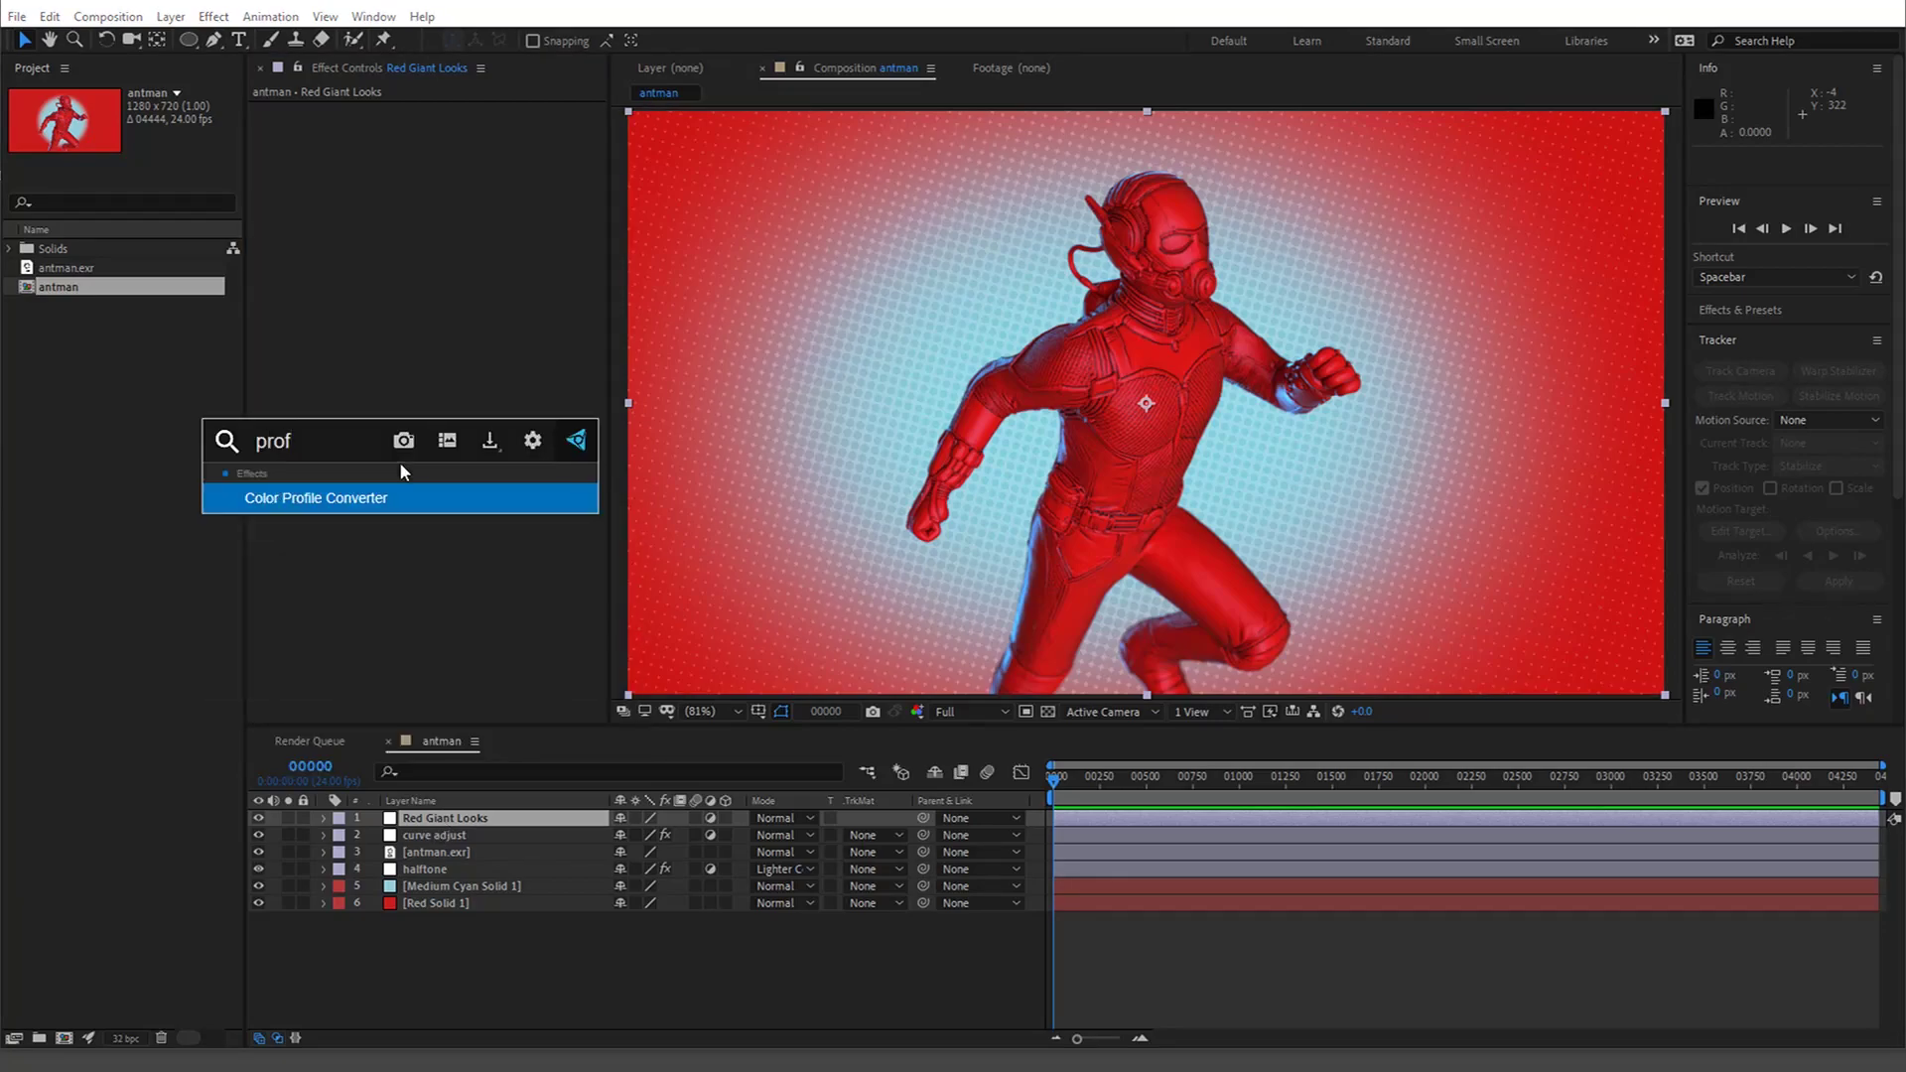
left_click(378, 497)
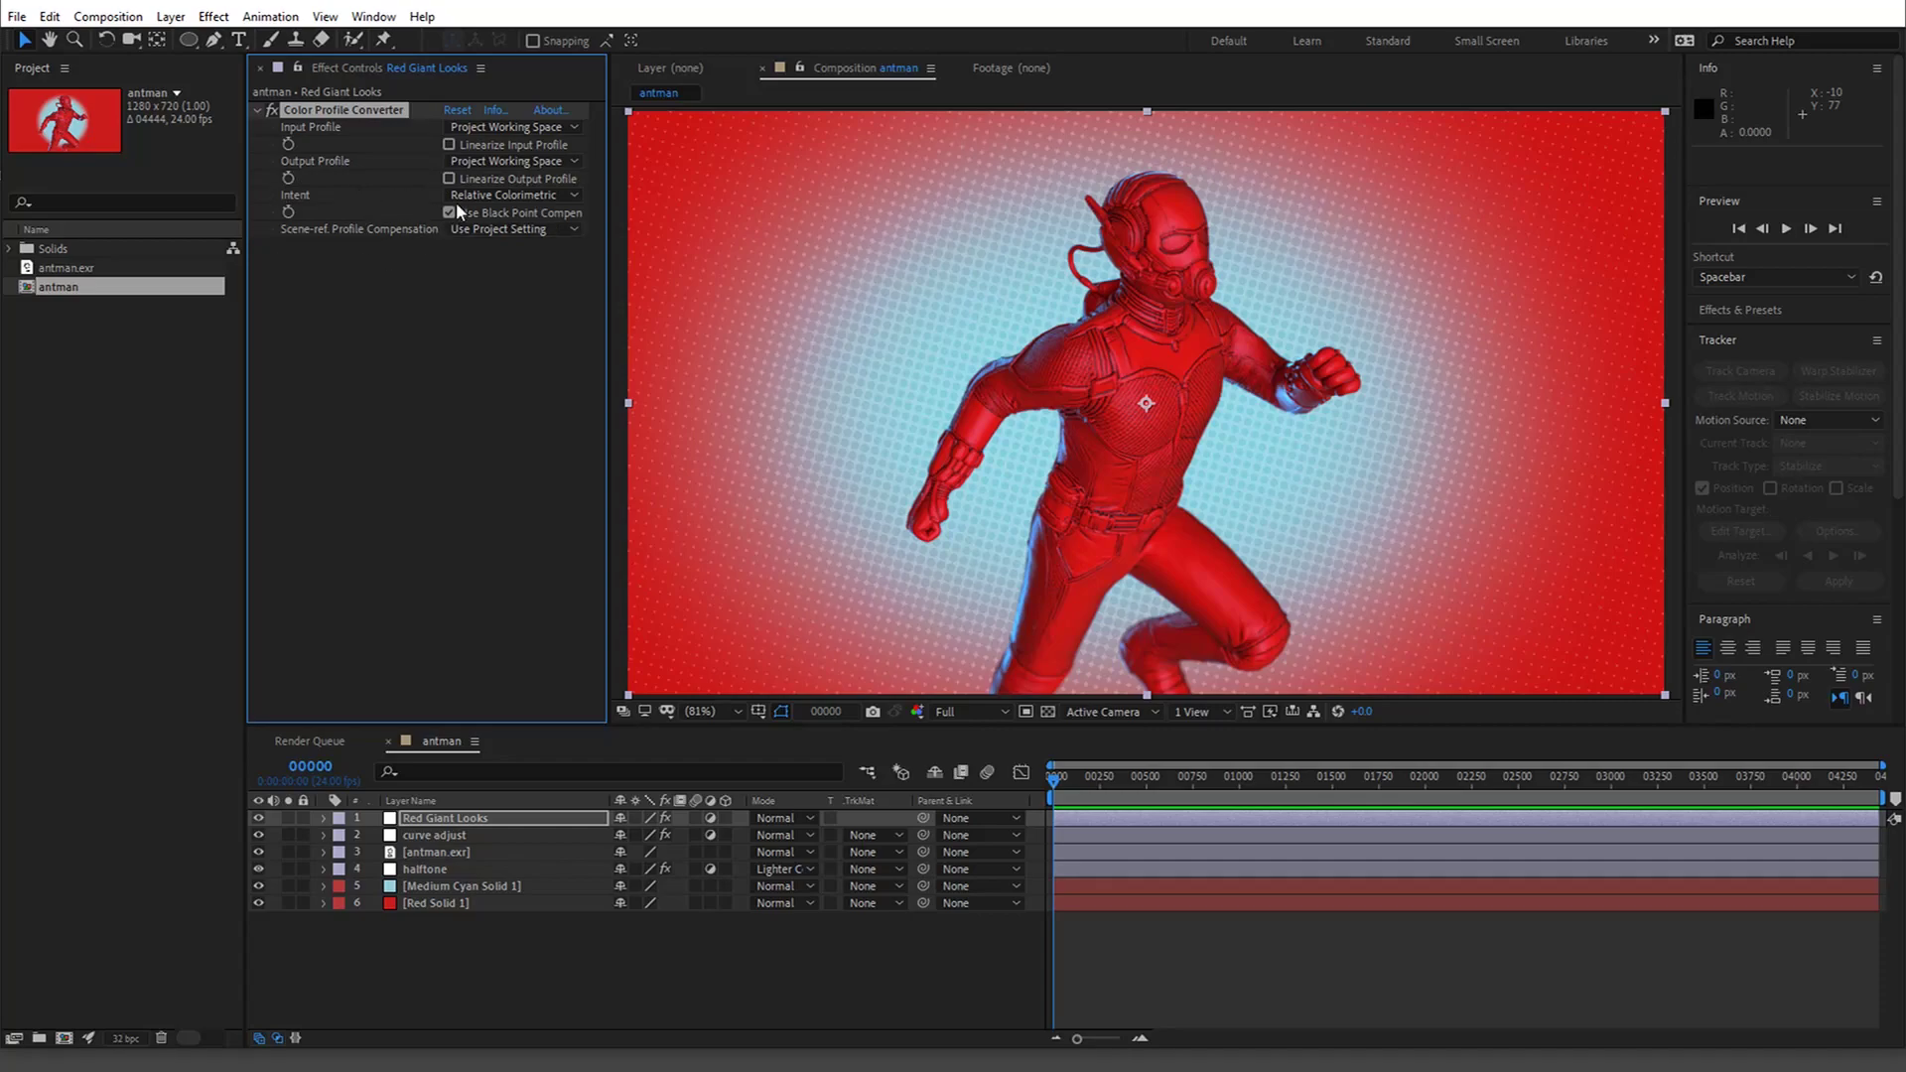
left_click(466, 161)
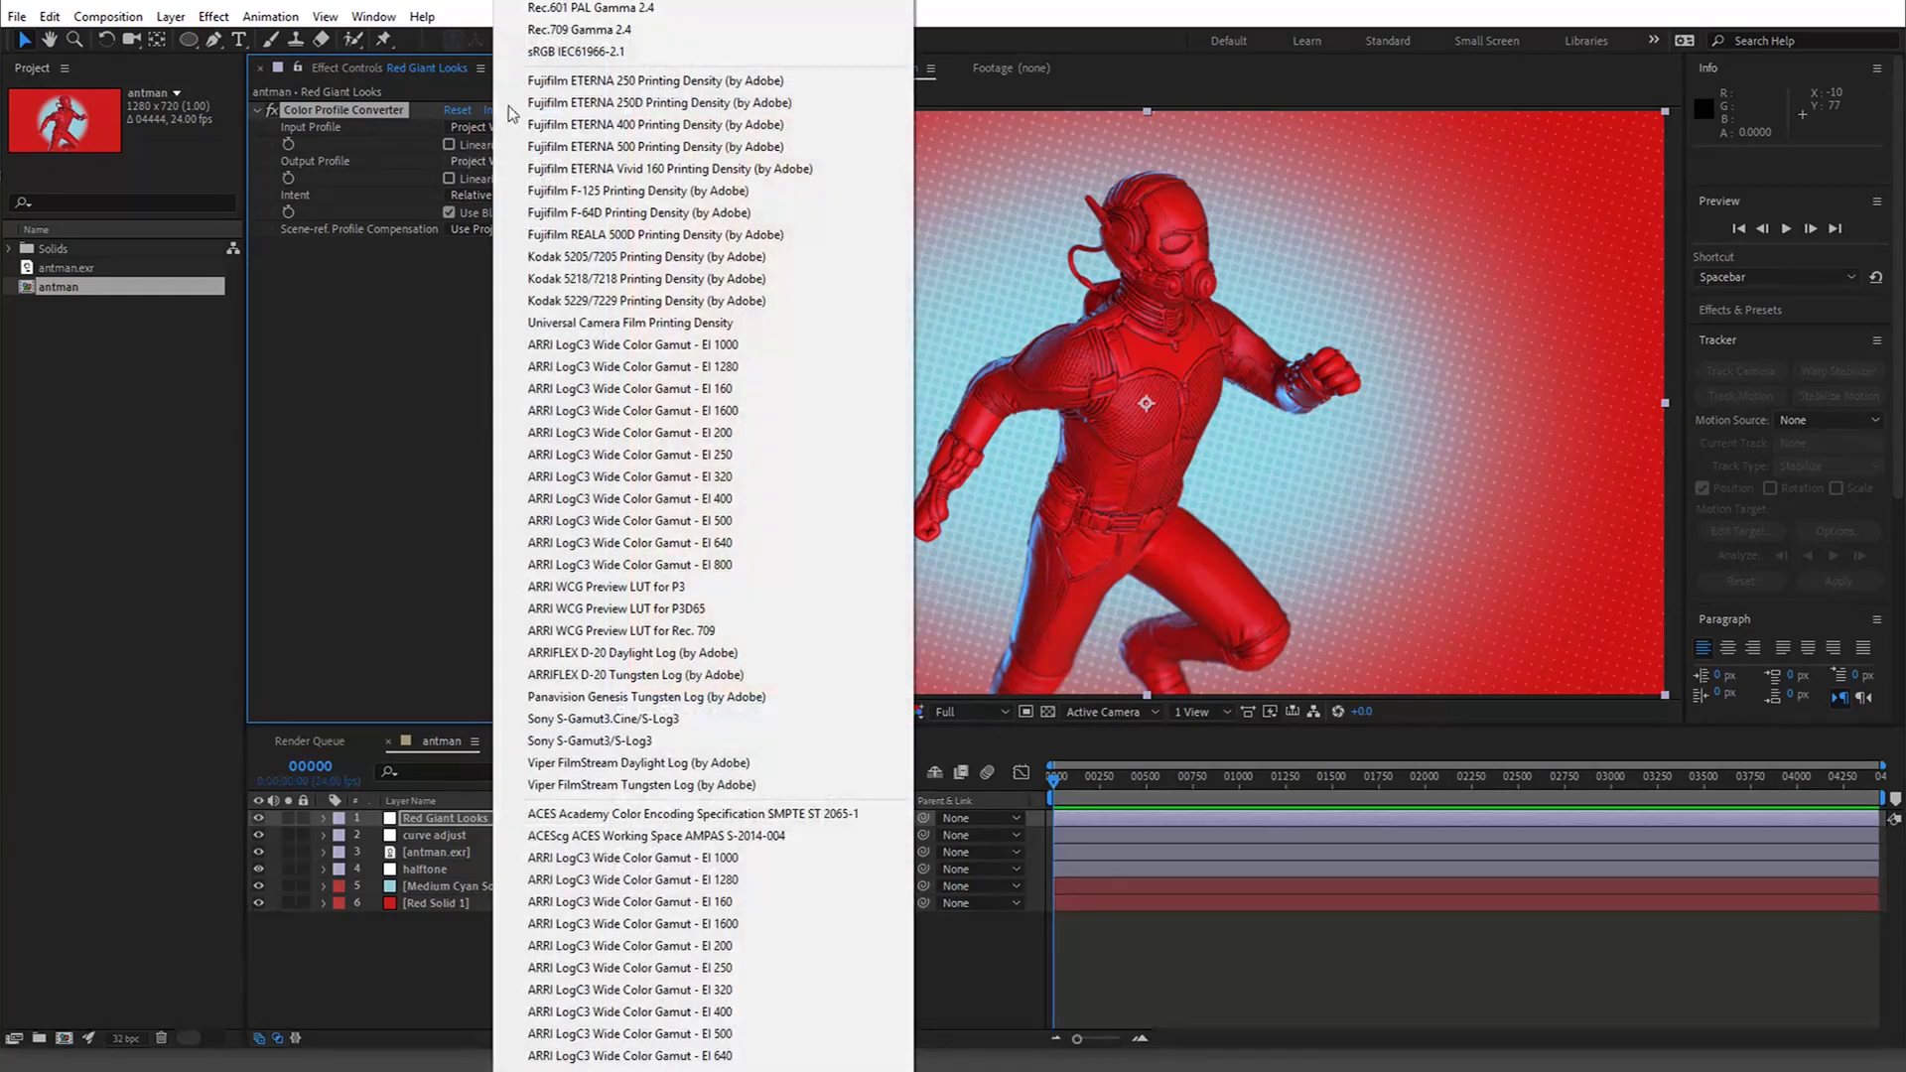
left_click(576, 51)
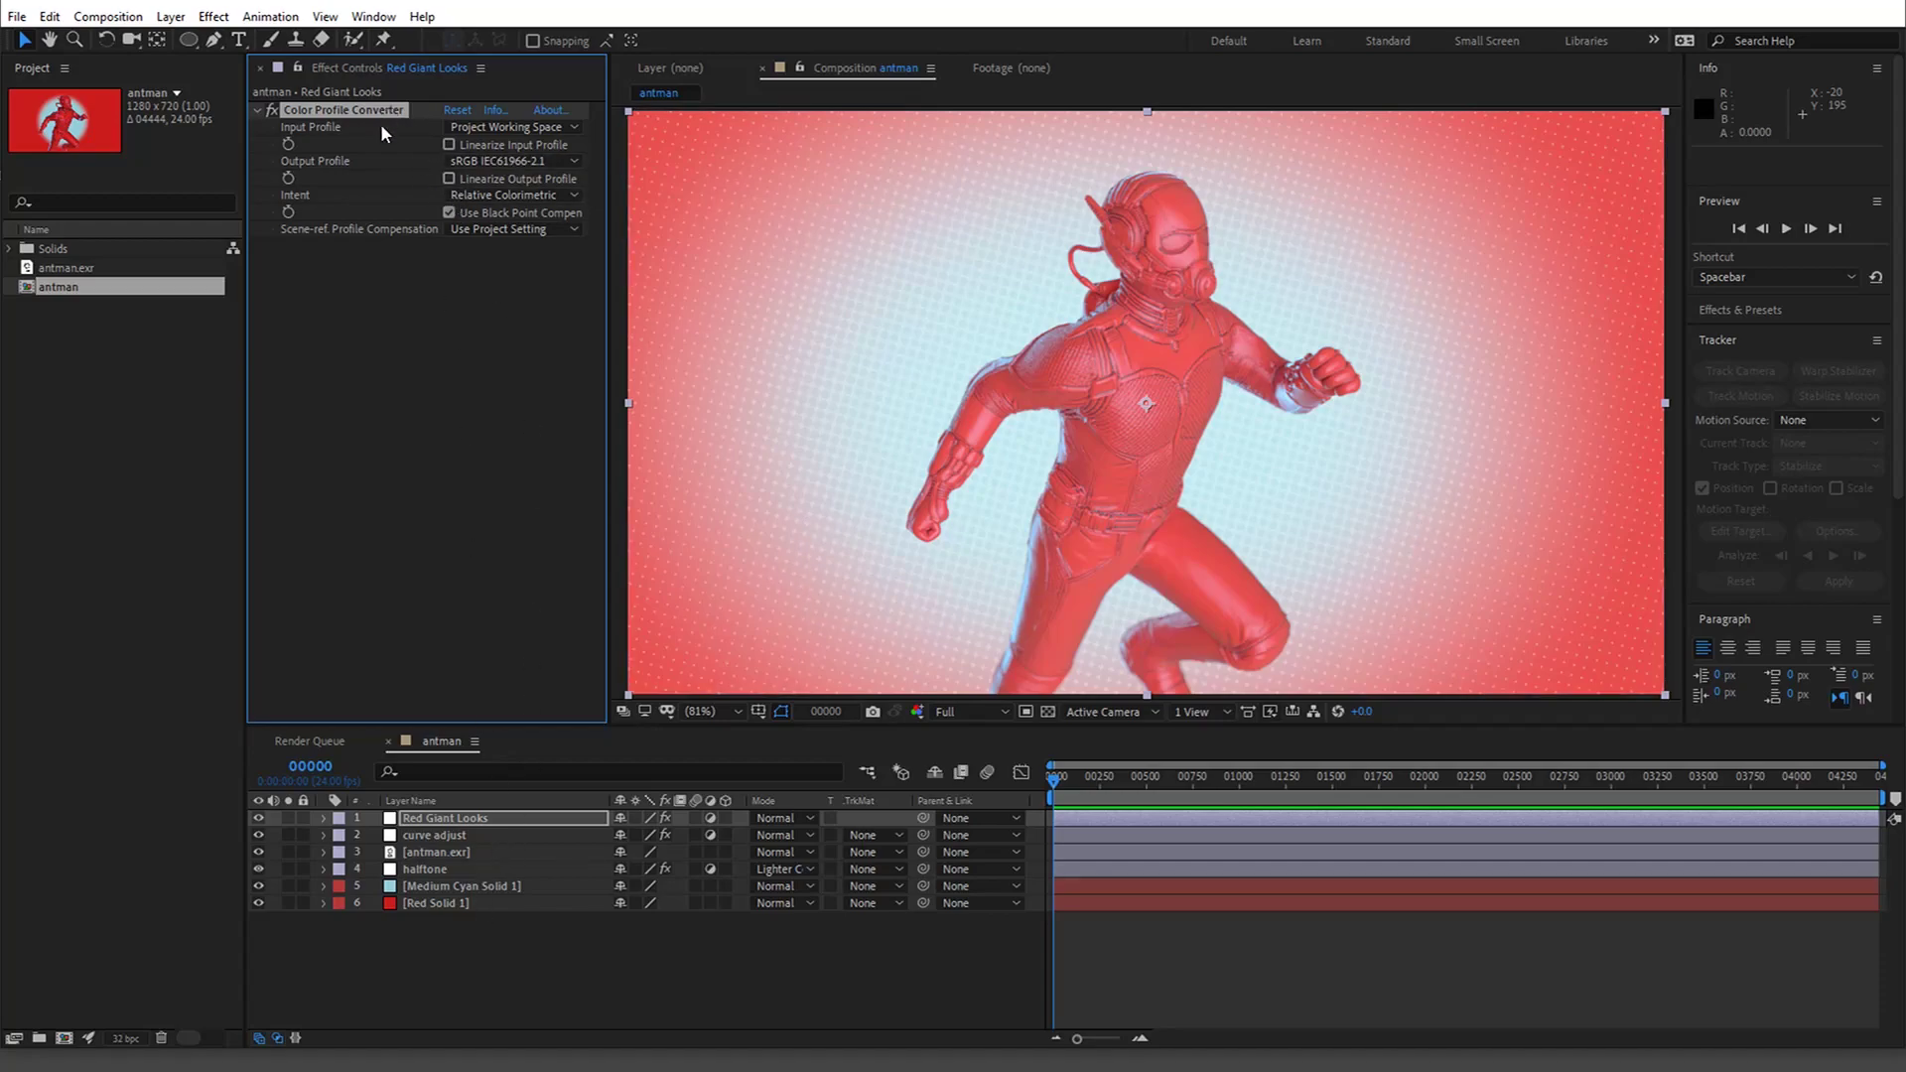
Precompose all six layers into a single Main comp
left_click_drag(457, 968, 460, 820)
left_click(170, 17)
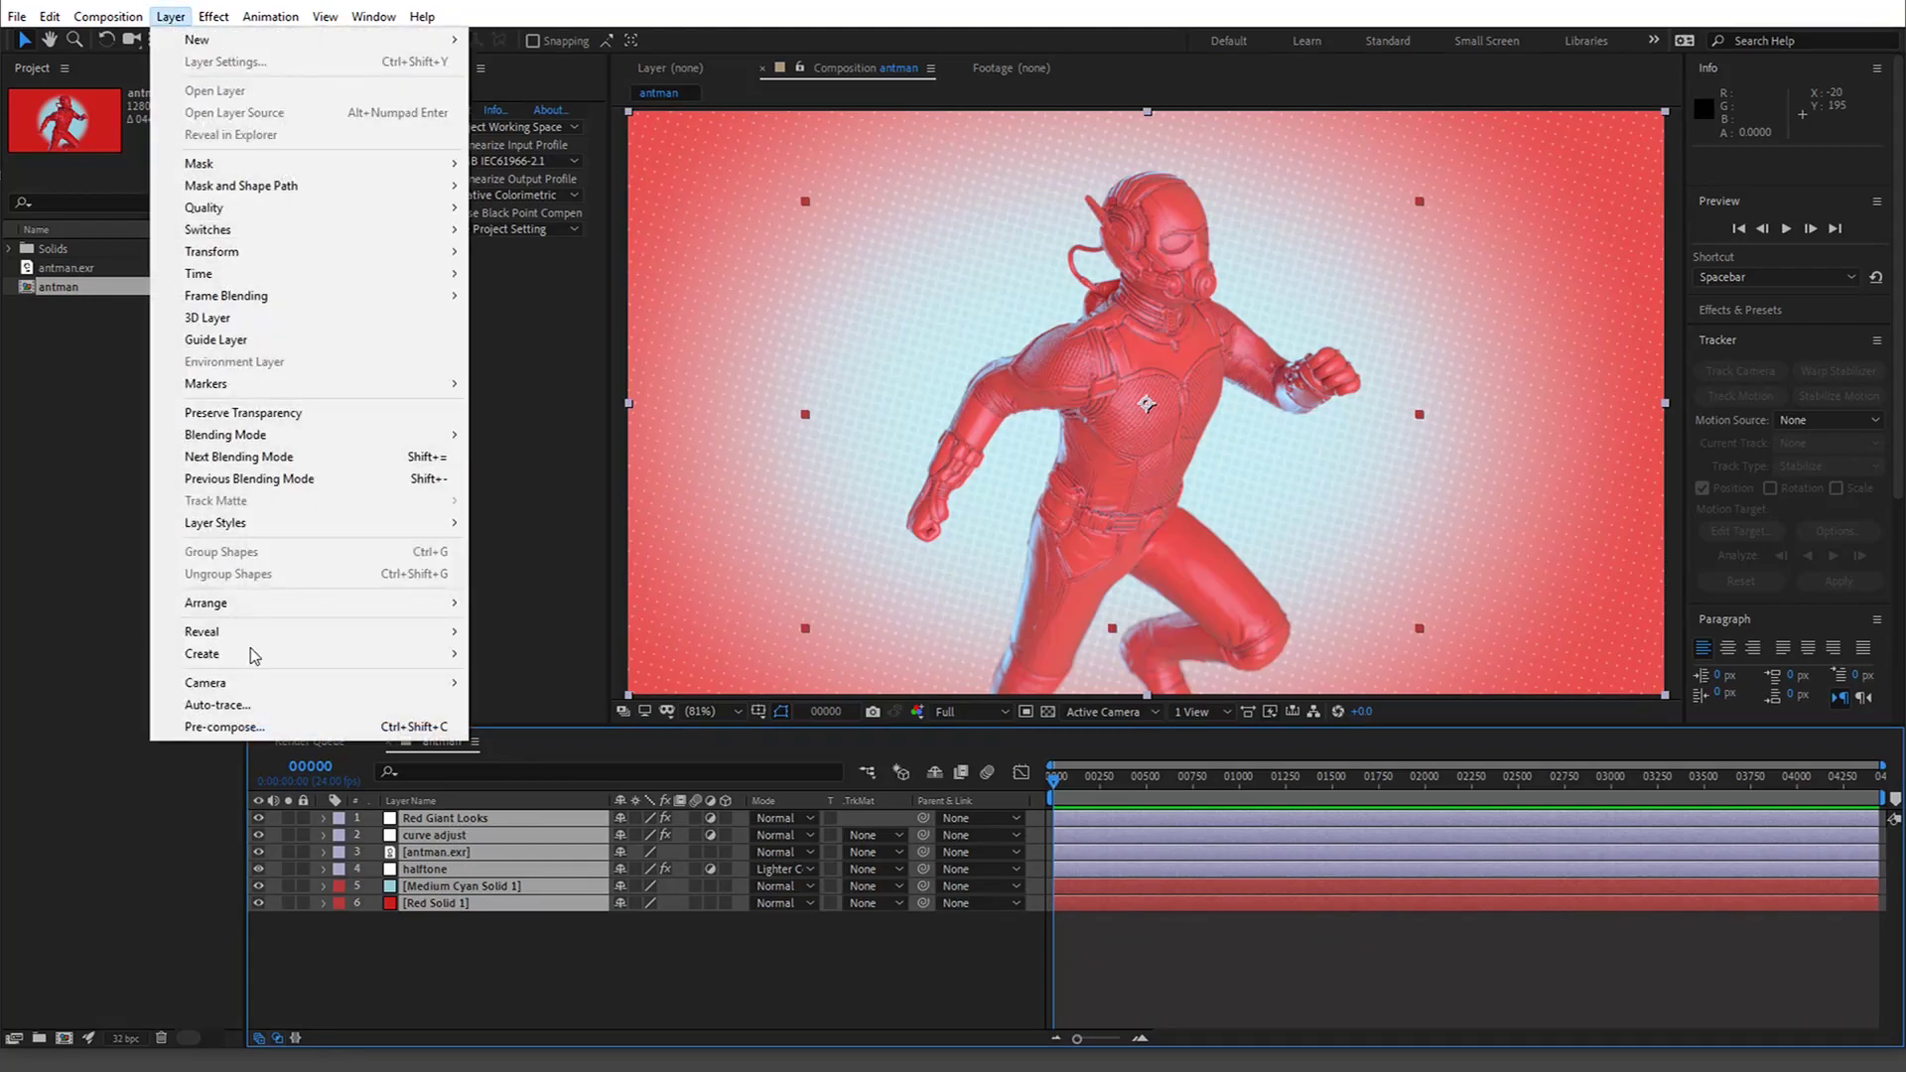
left_click(253, 723)
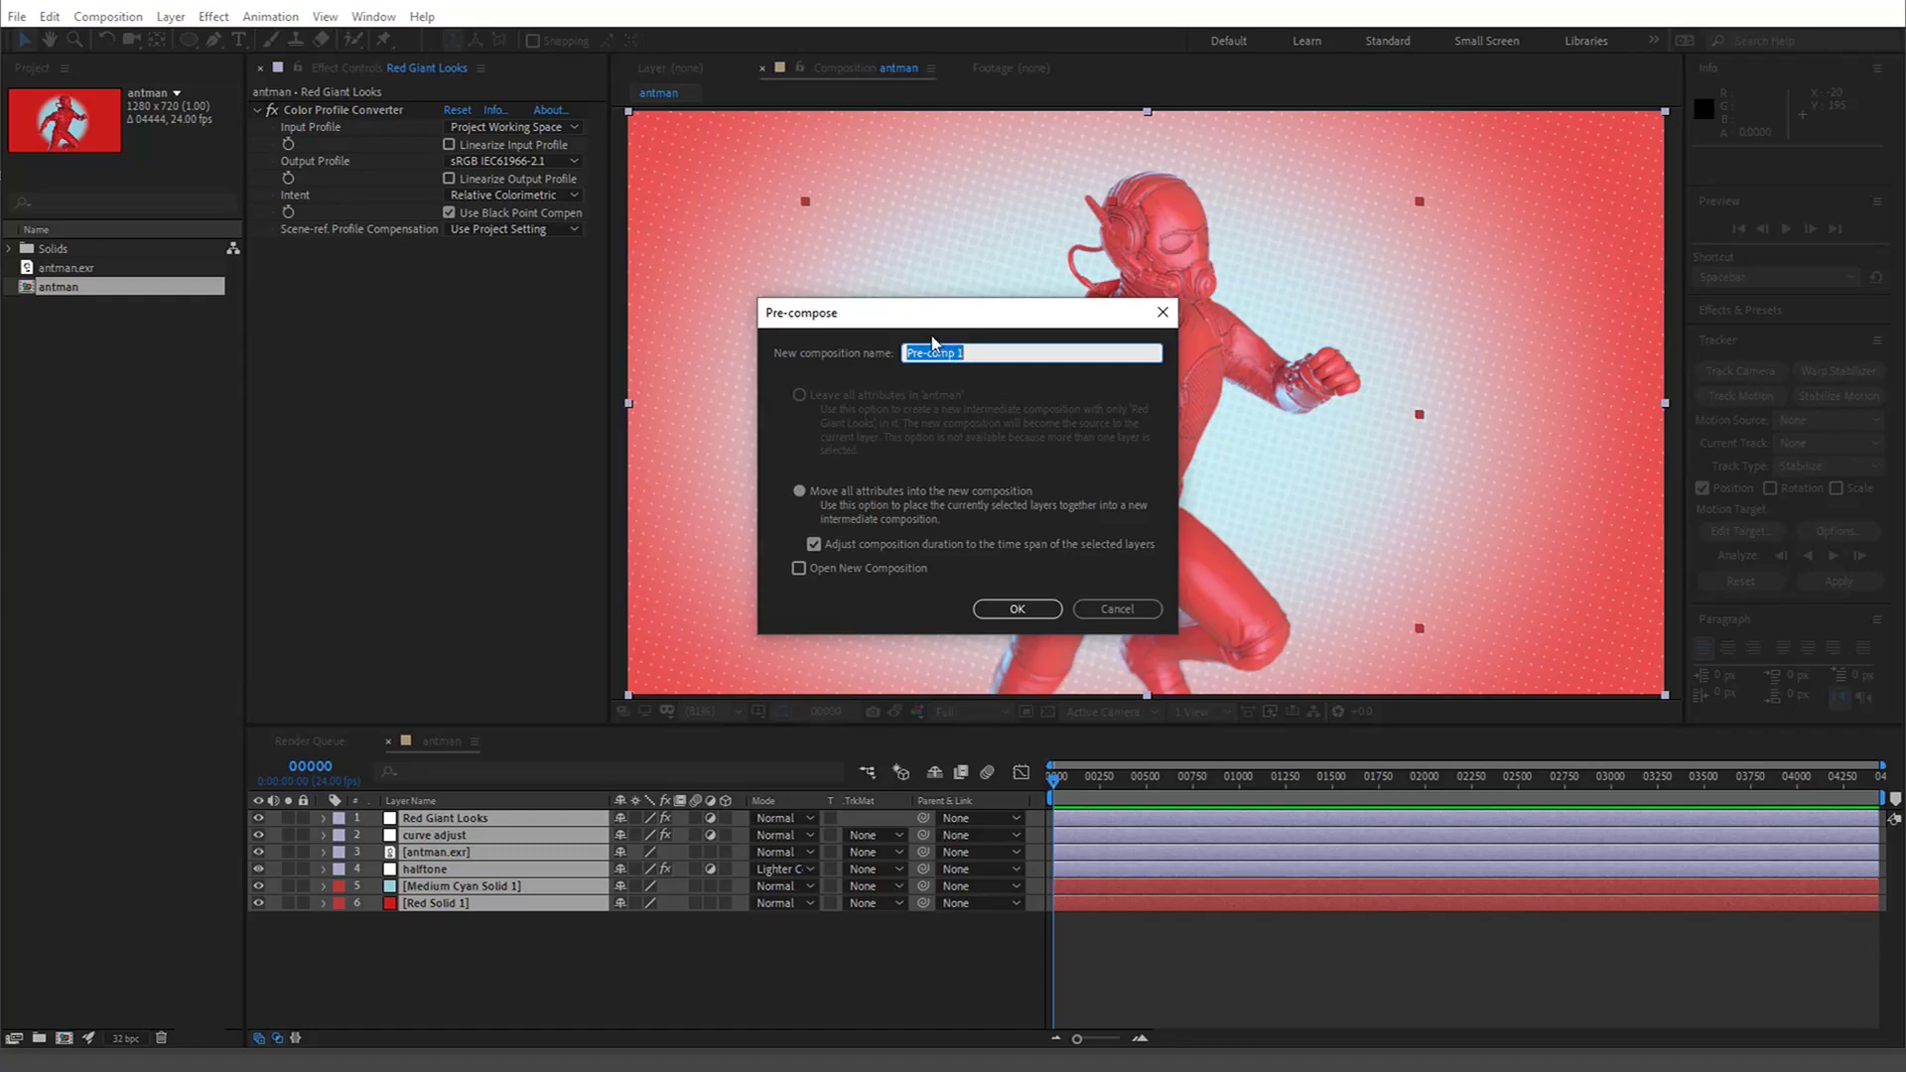
type("O")
key("Return")
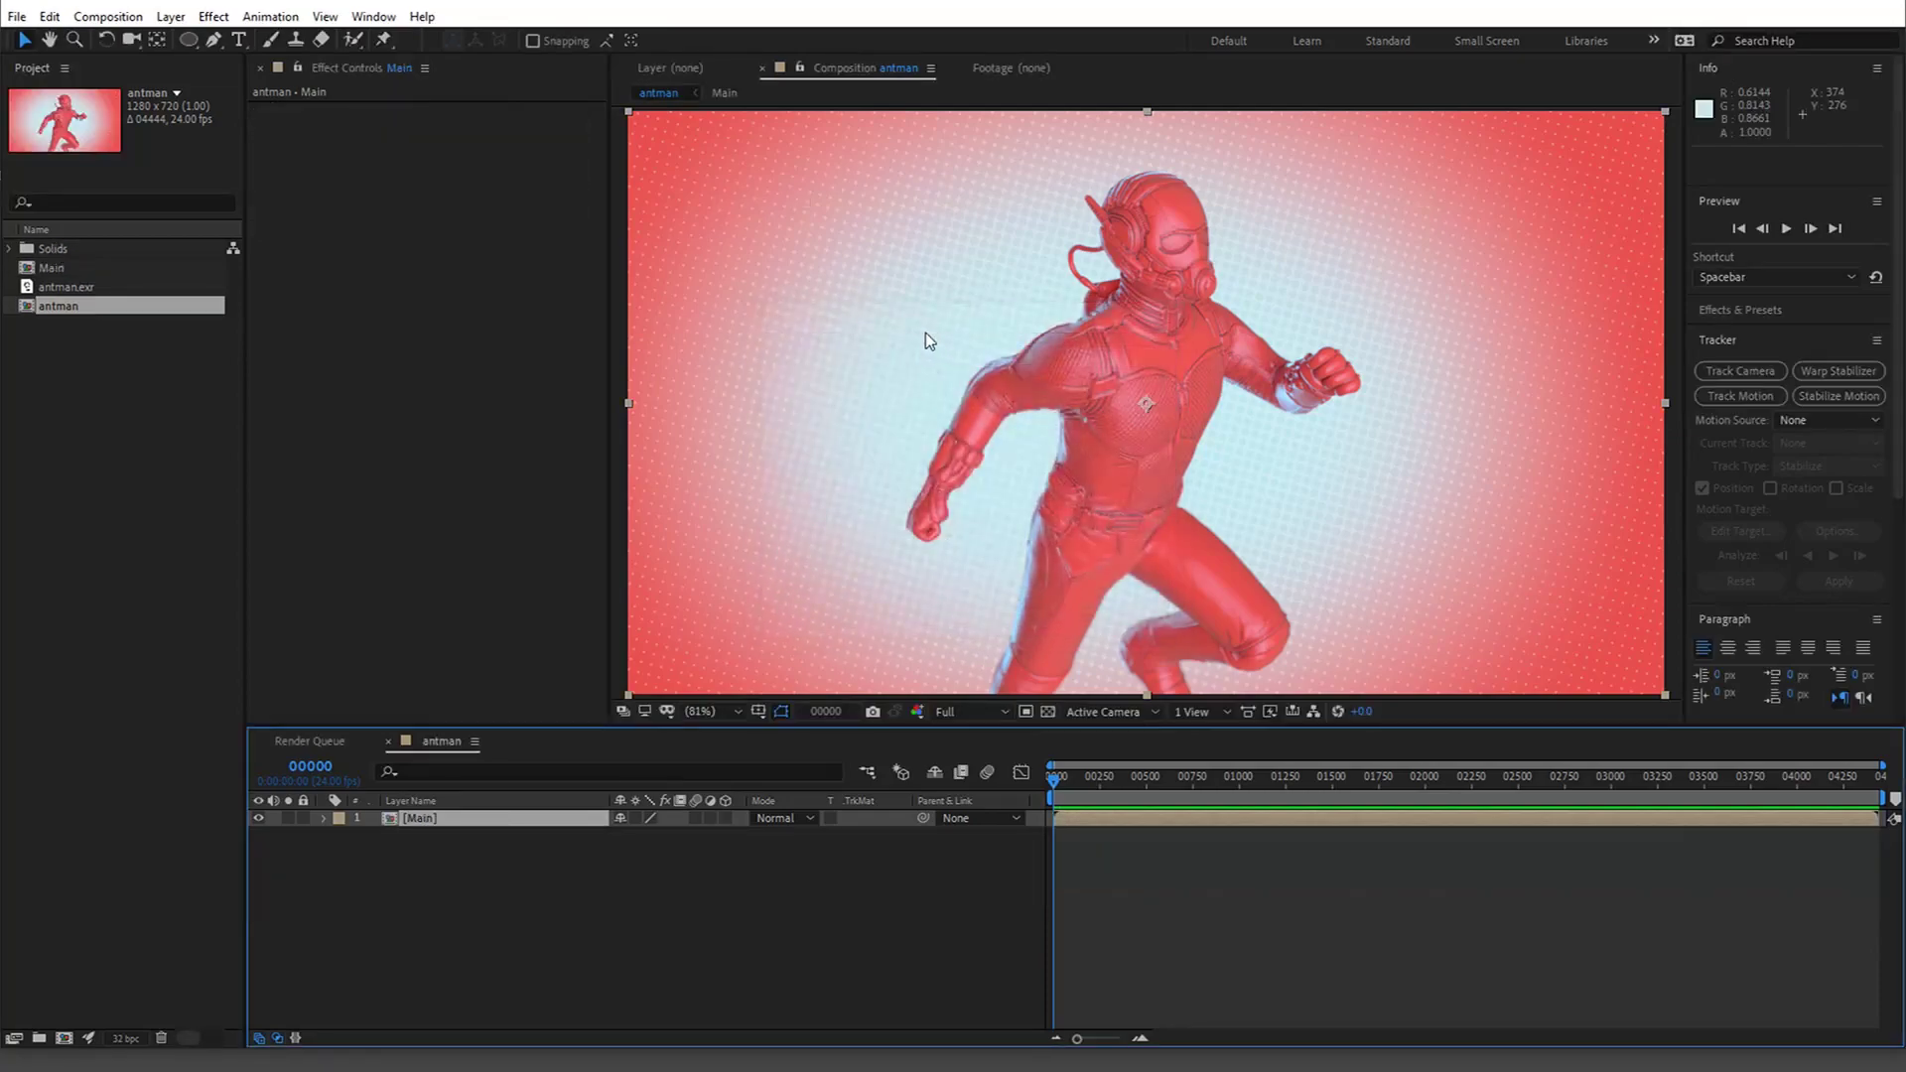
Apply RG Magic Bullet > Looks to the Main layer and launch its Looks editor
left_click(507, 510)
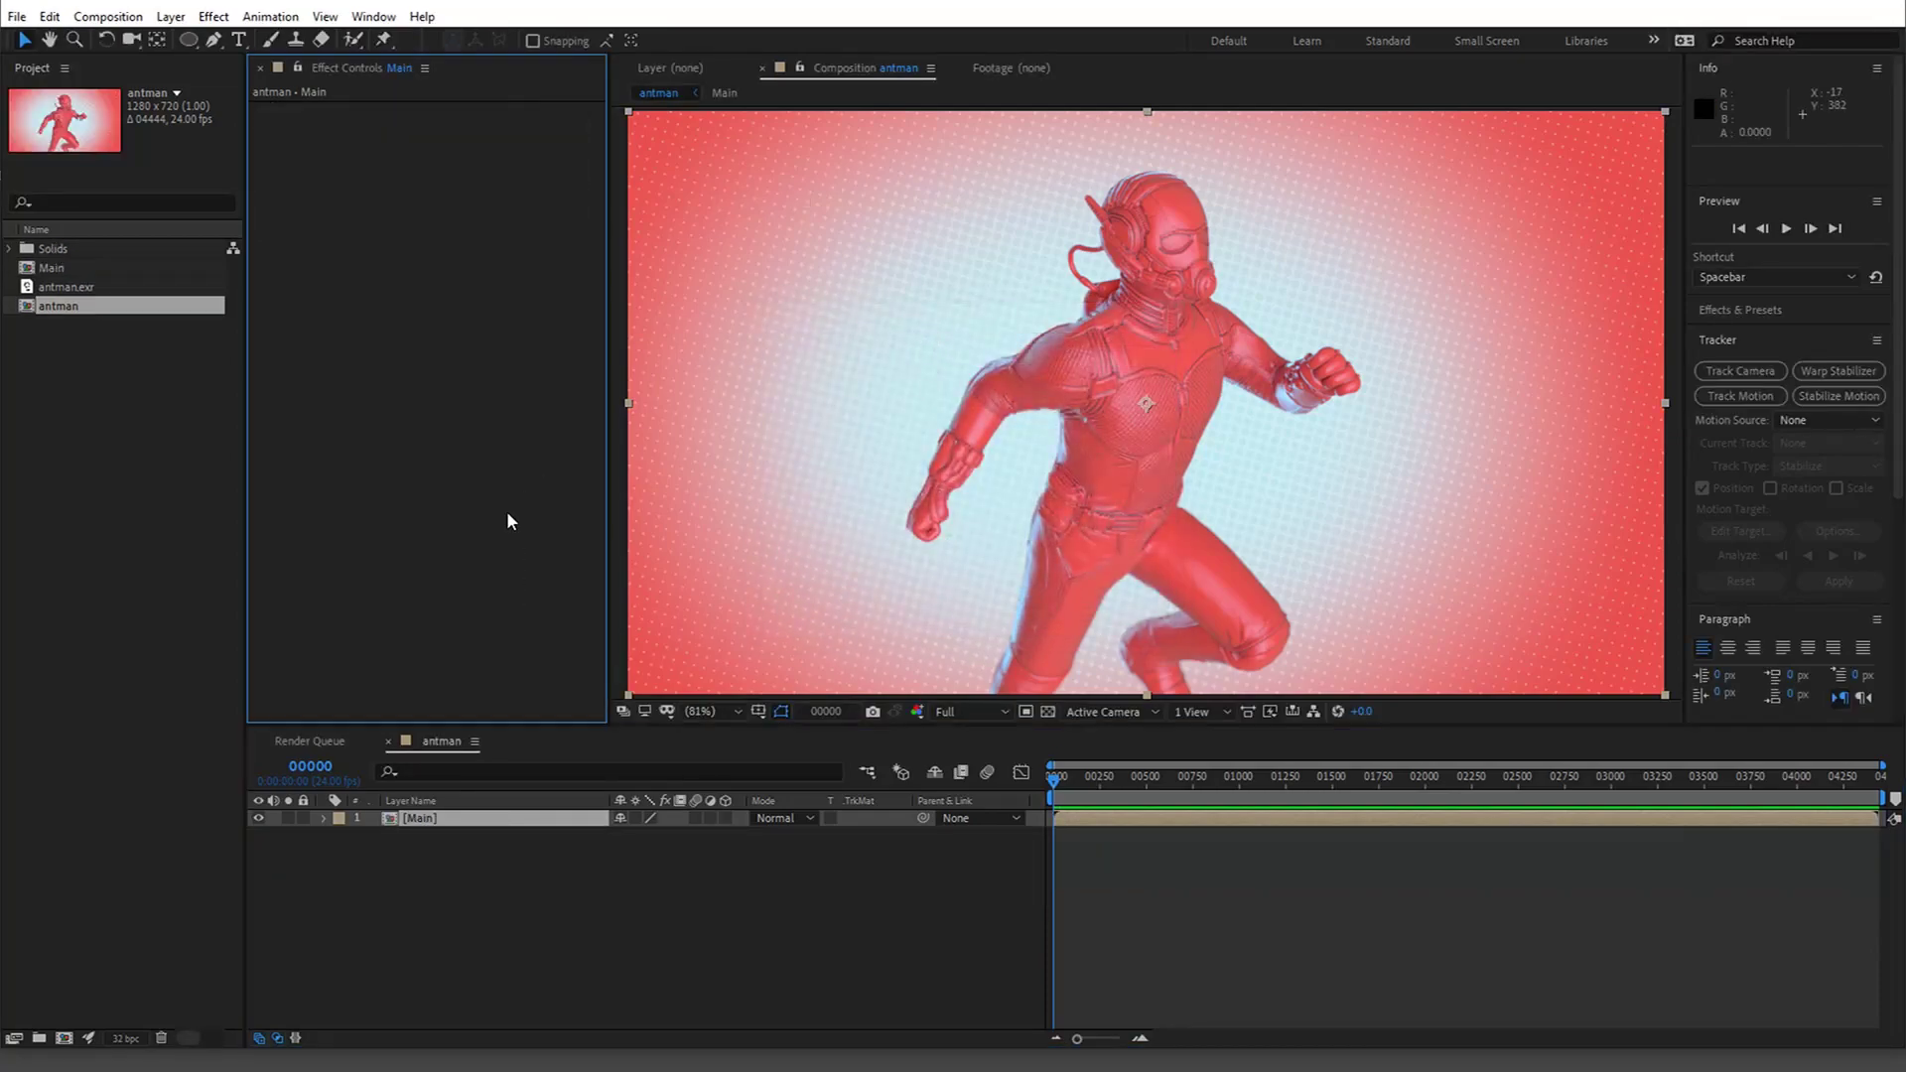
left_click(213, 16)
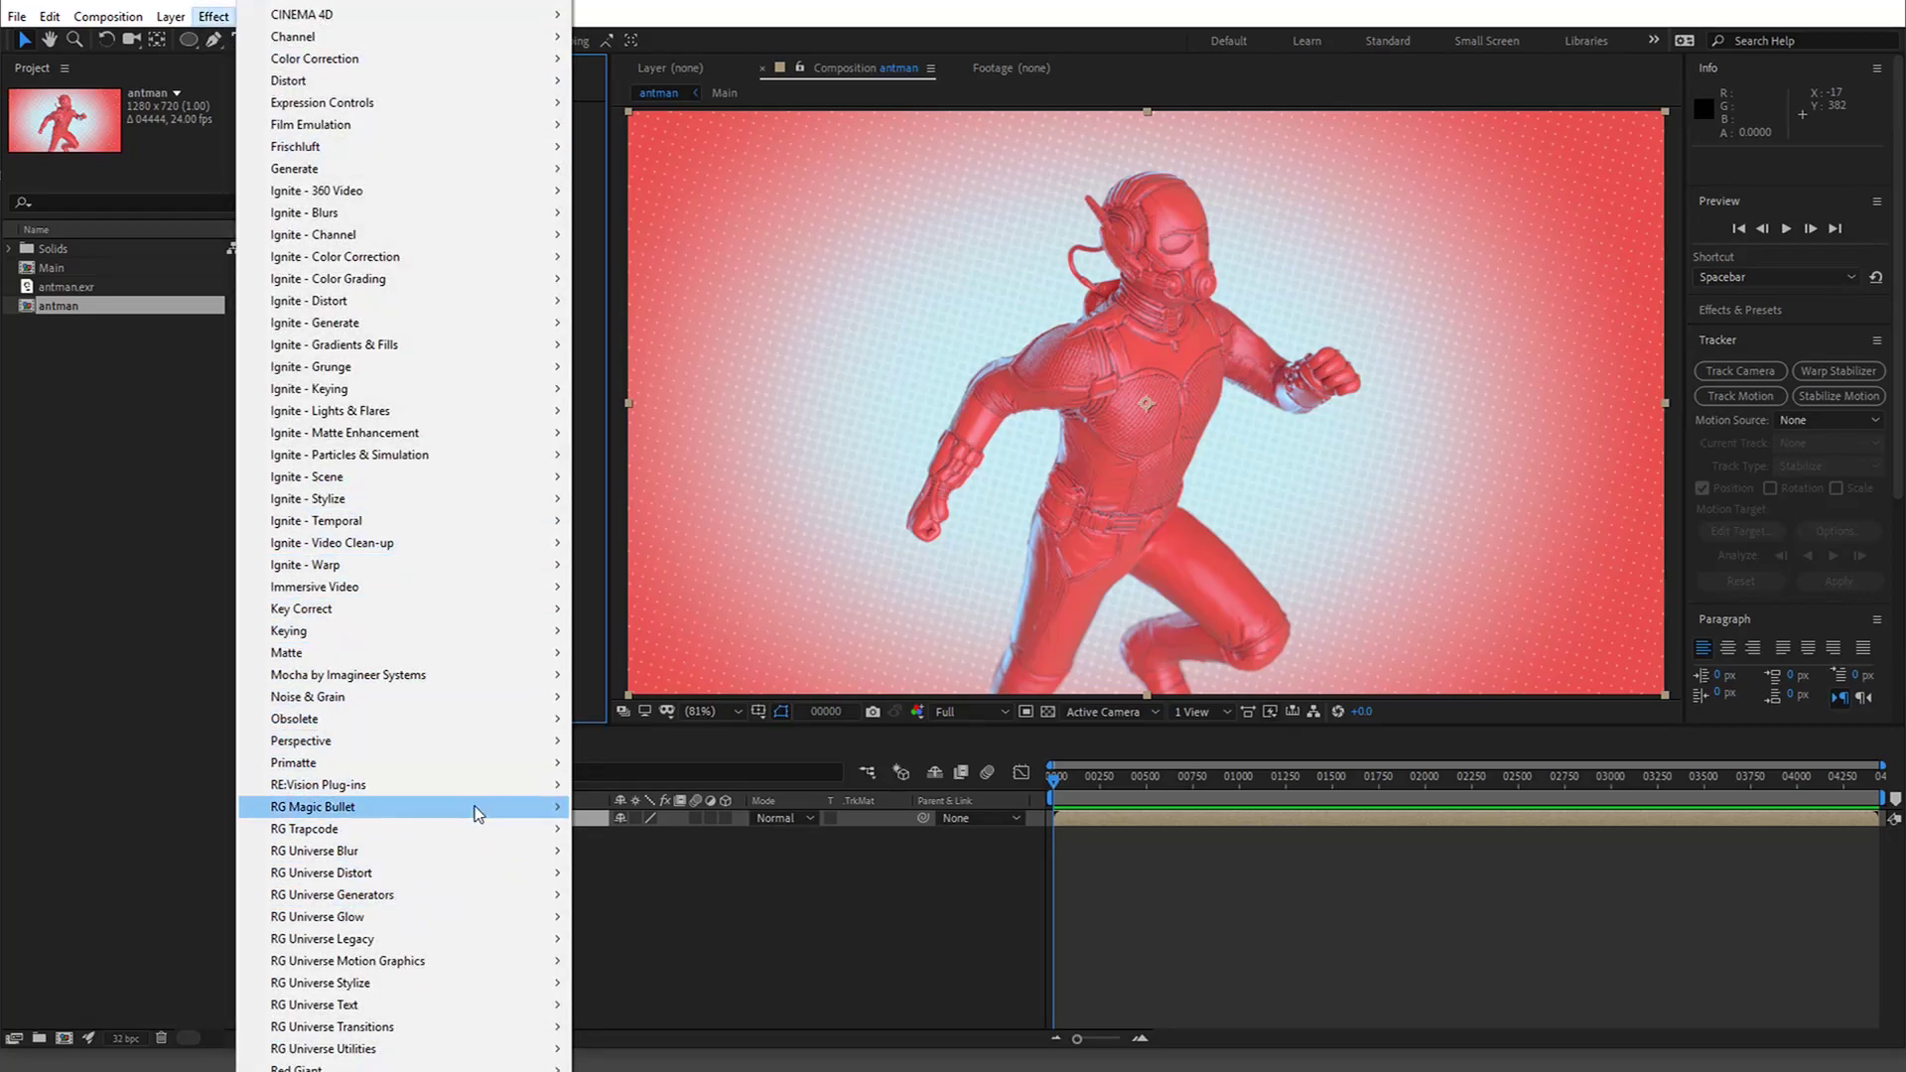
mouse_move(481, 810)
left_click(663, 898)
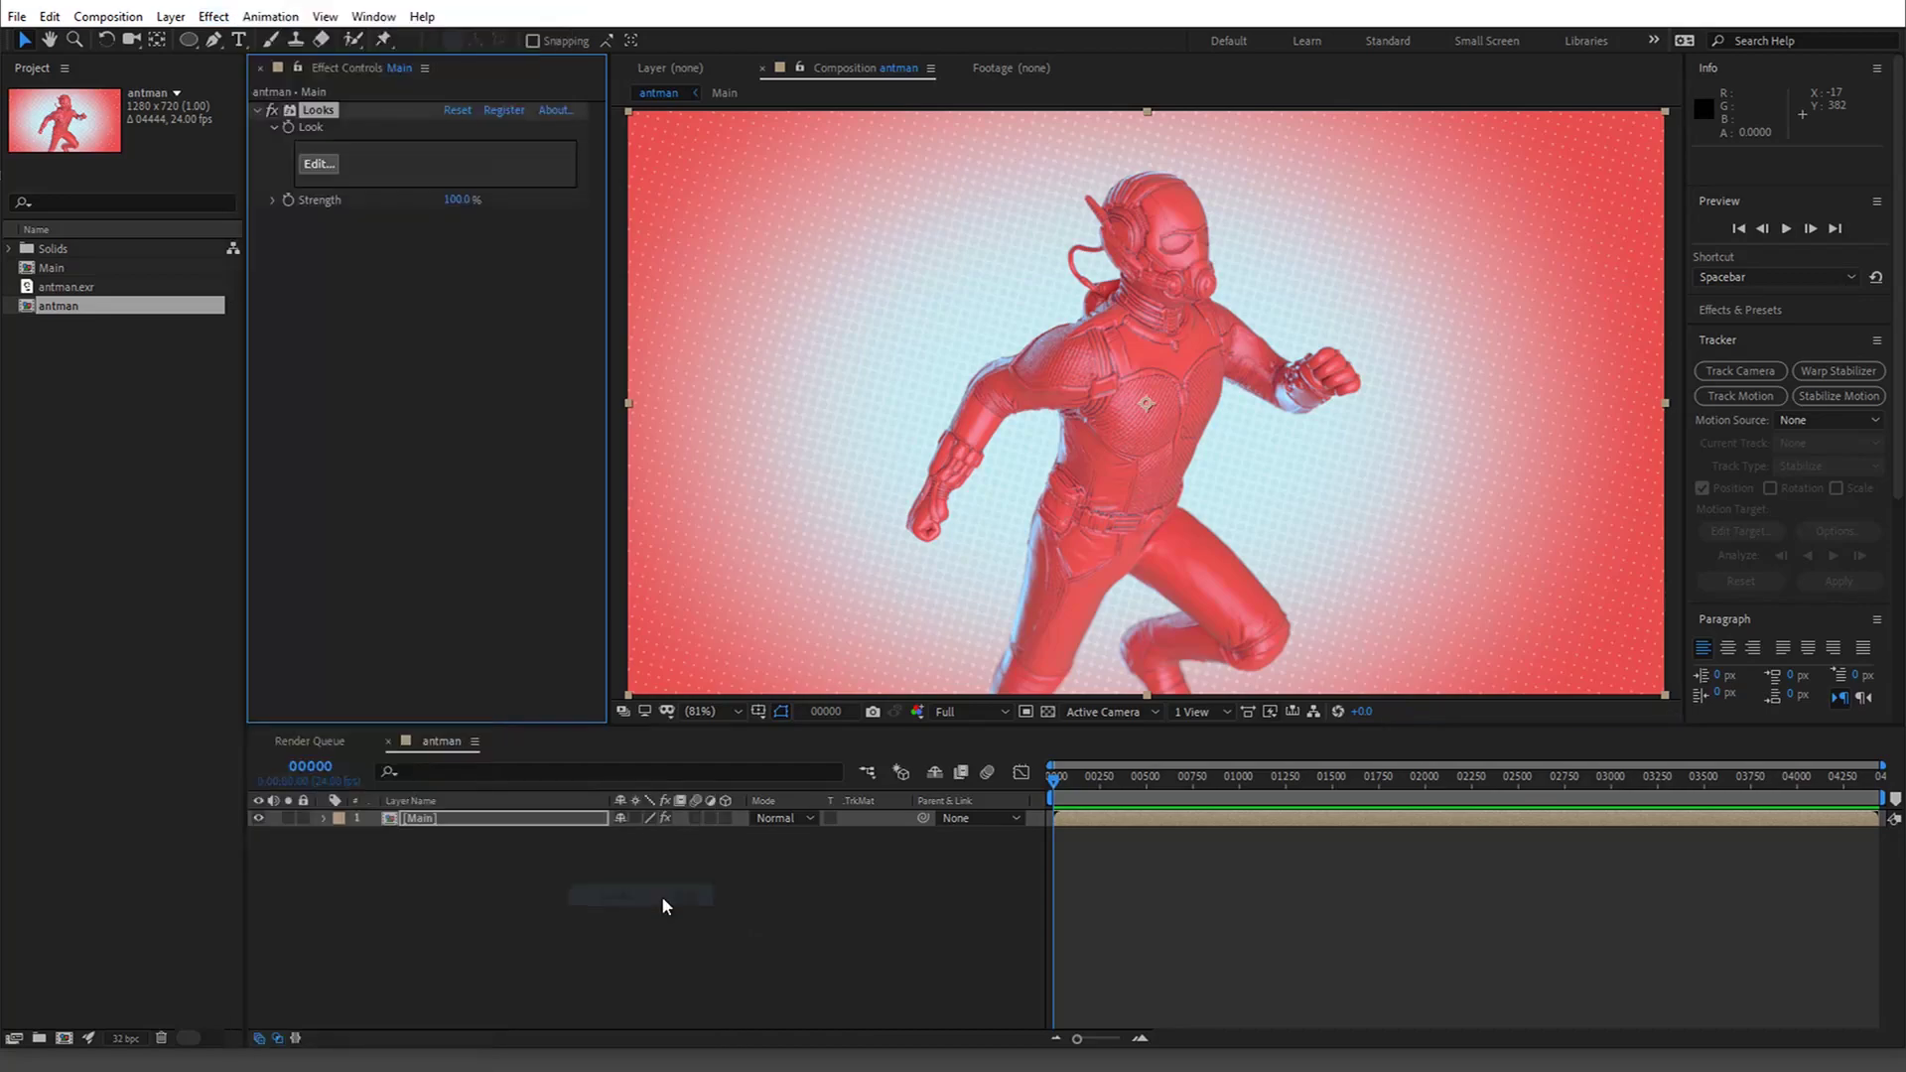
left_click(316, 164)
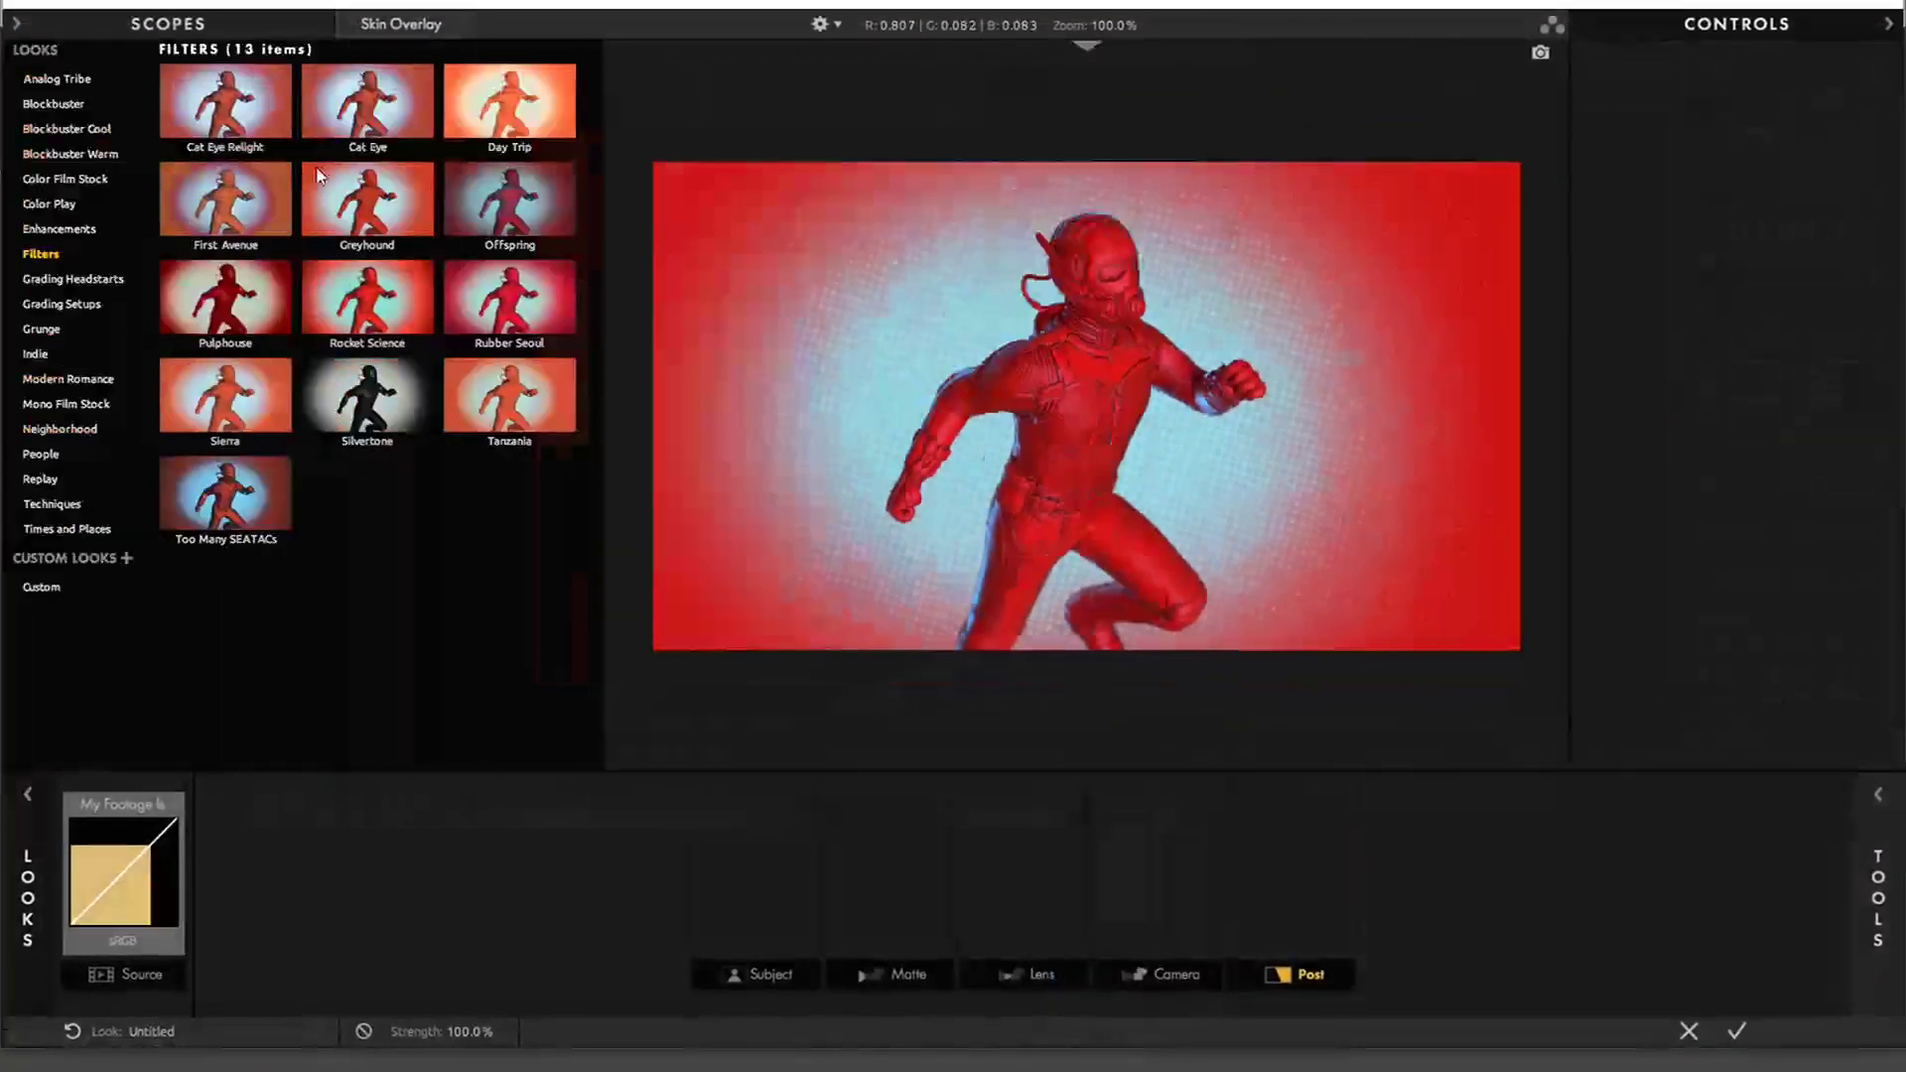
Browse the Blockbuster, Color Play and Enhancements looks, then apply Offspring from Filters
left_click(320, 176)
key("ctrl+z")
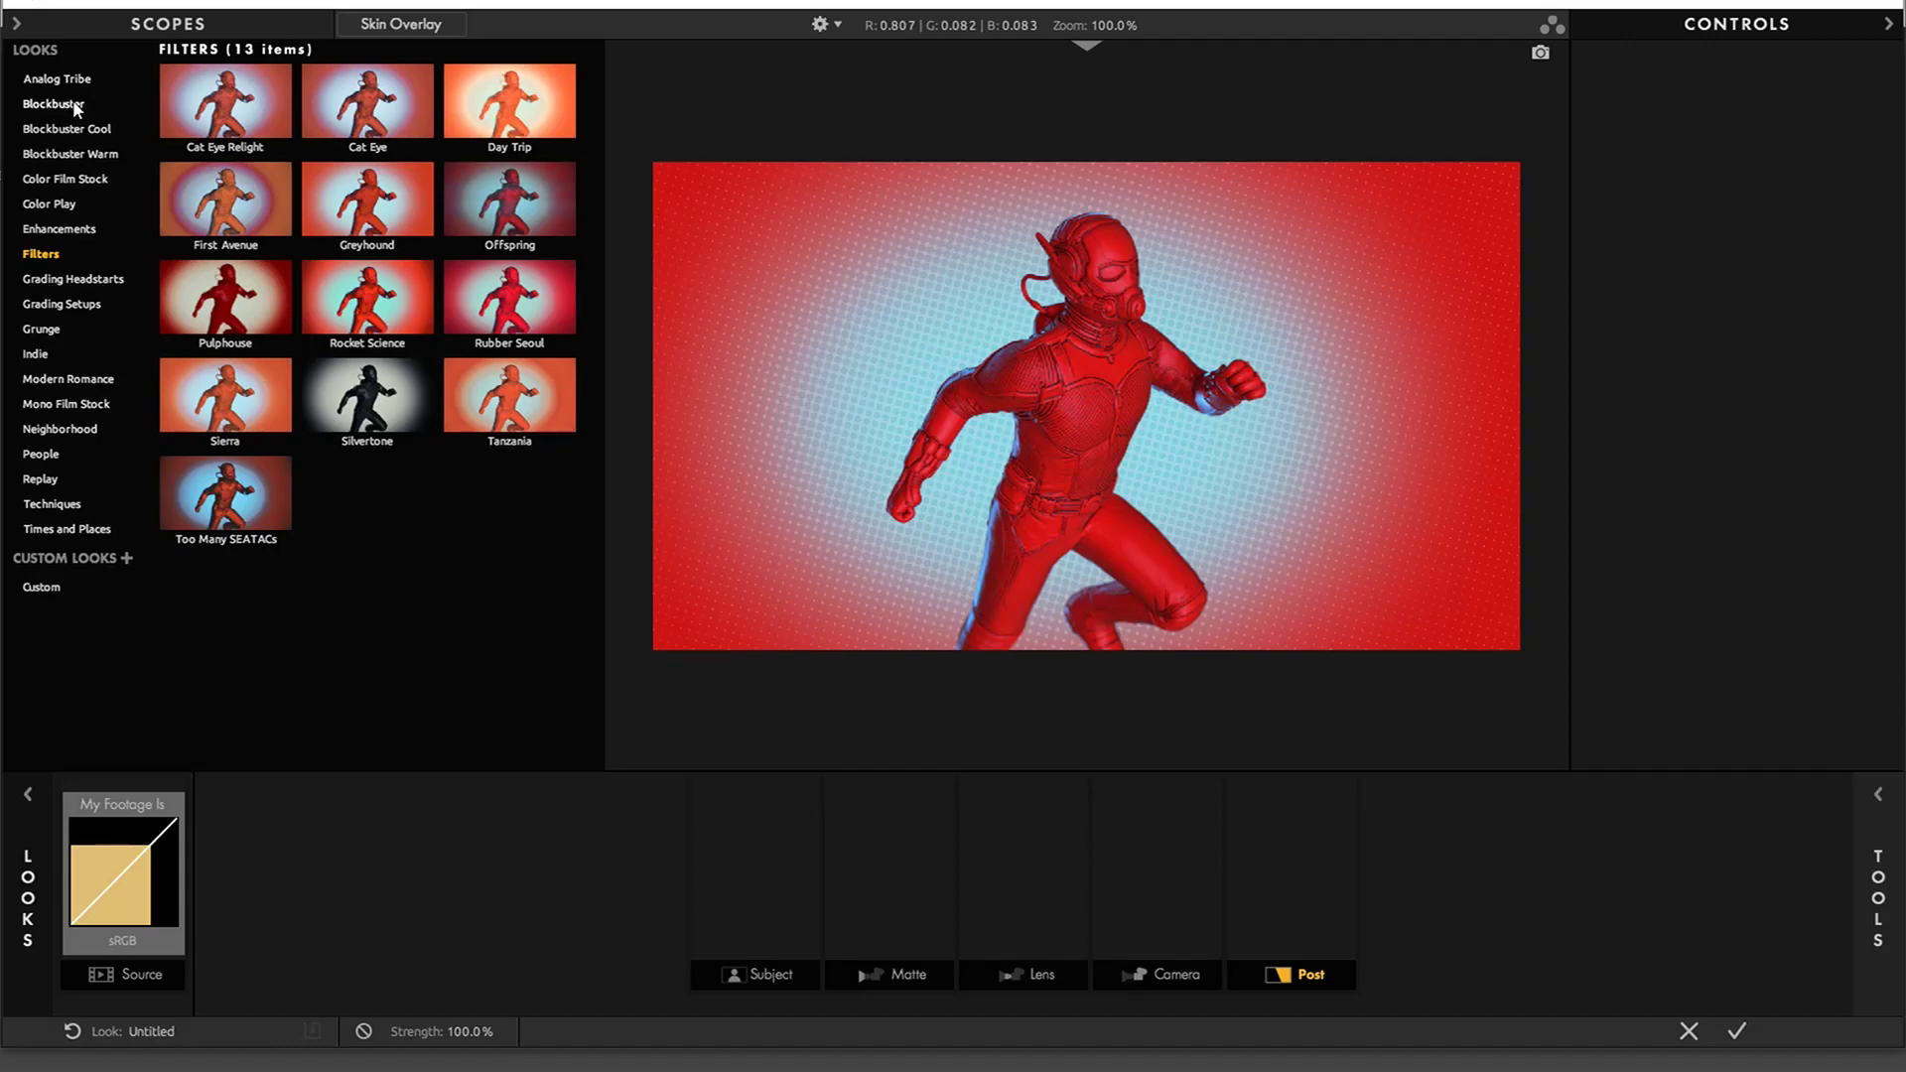
left_click(76, 106)
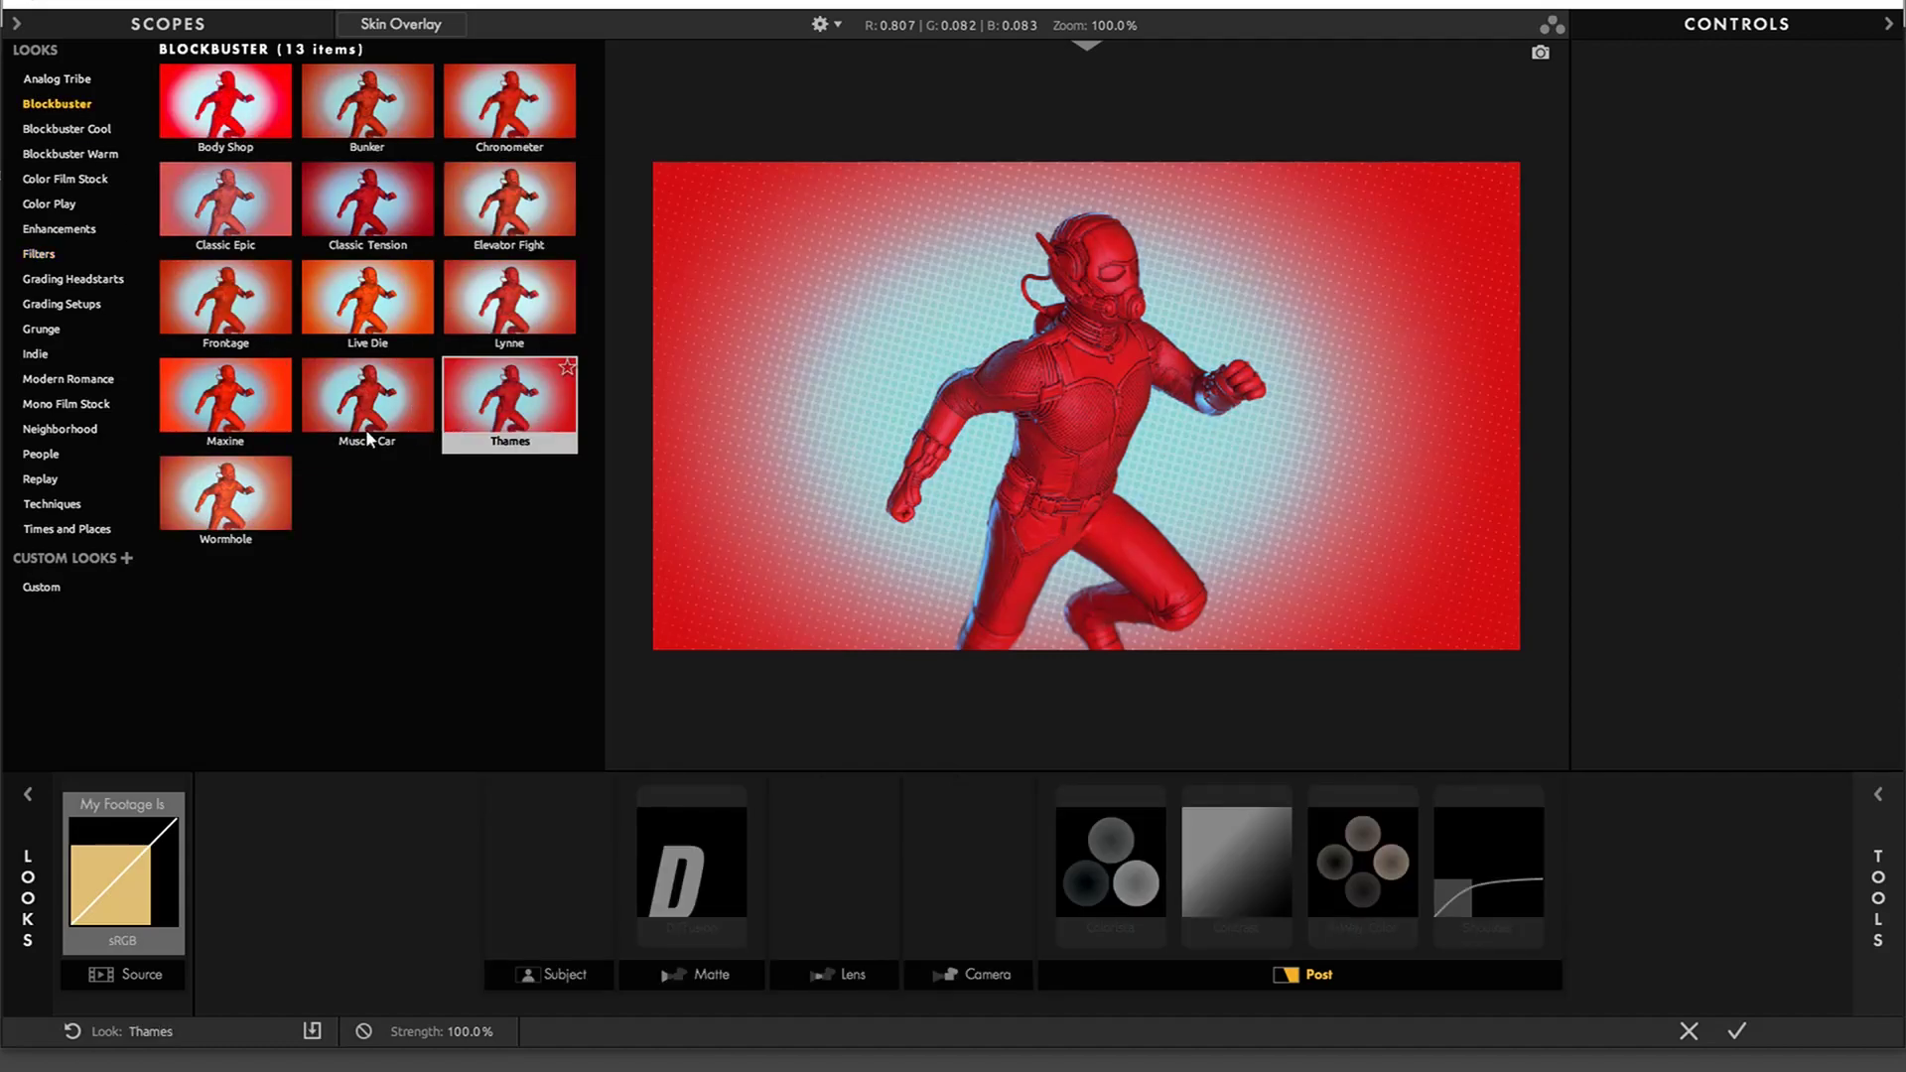
left_click(67, 151)
left_click(64, 206)
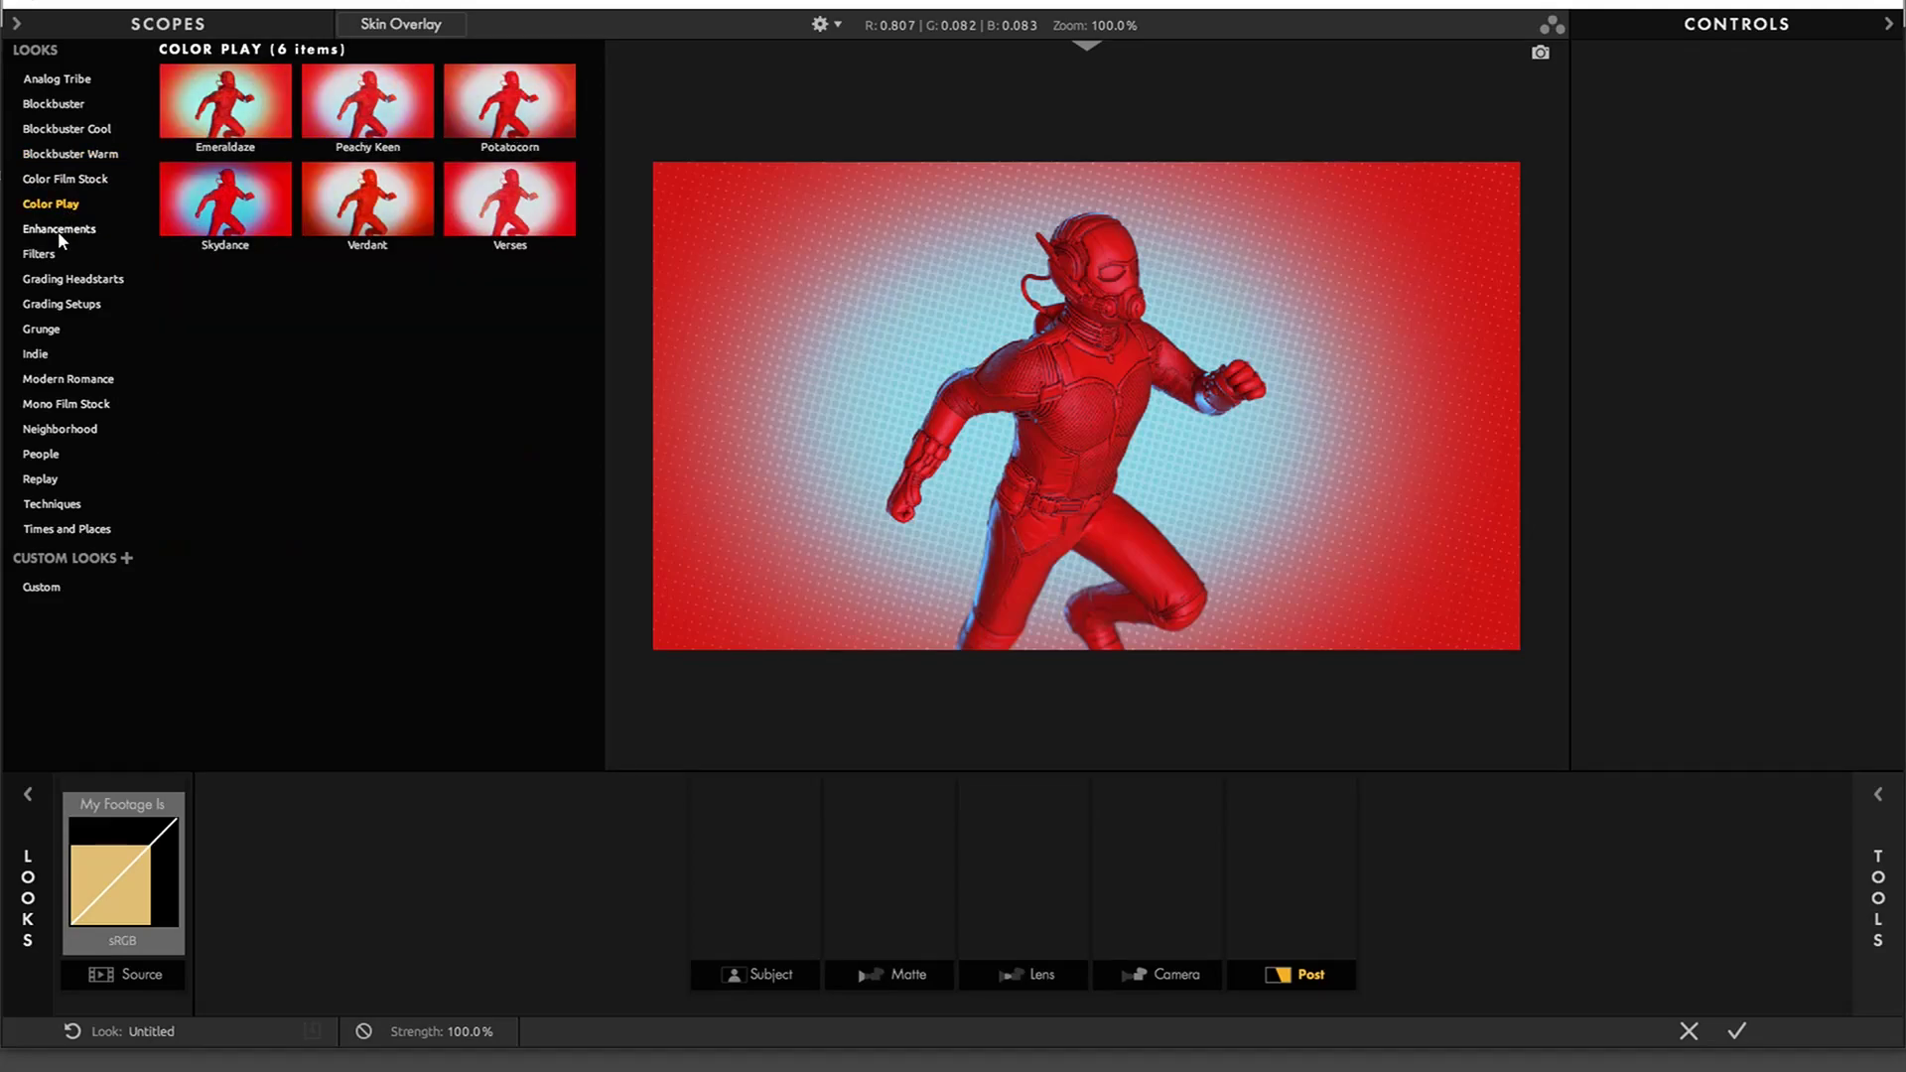
left_click(58, 231)
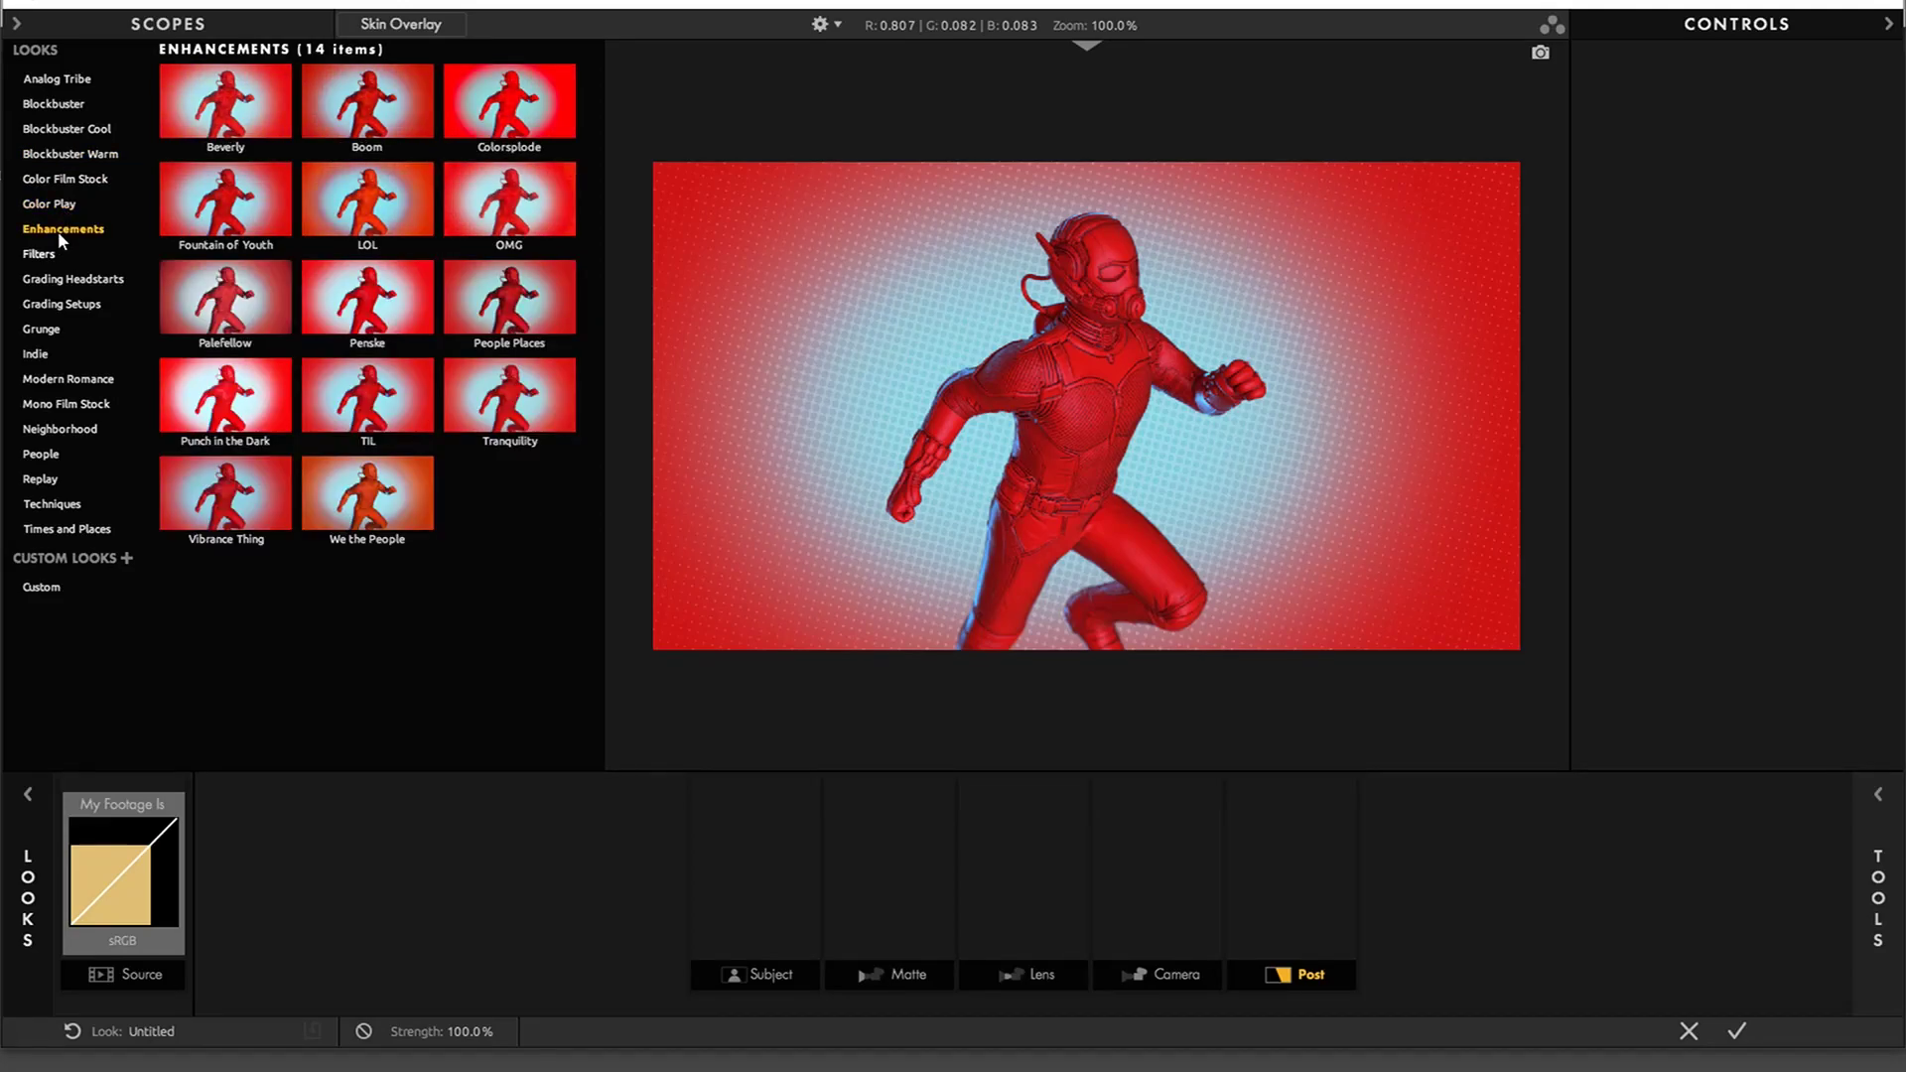
left_click(60, 205)
left_click(59, 255)
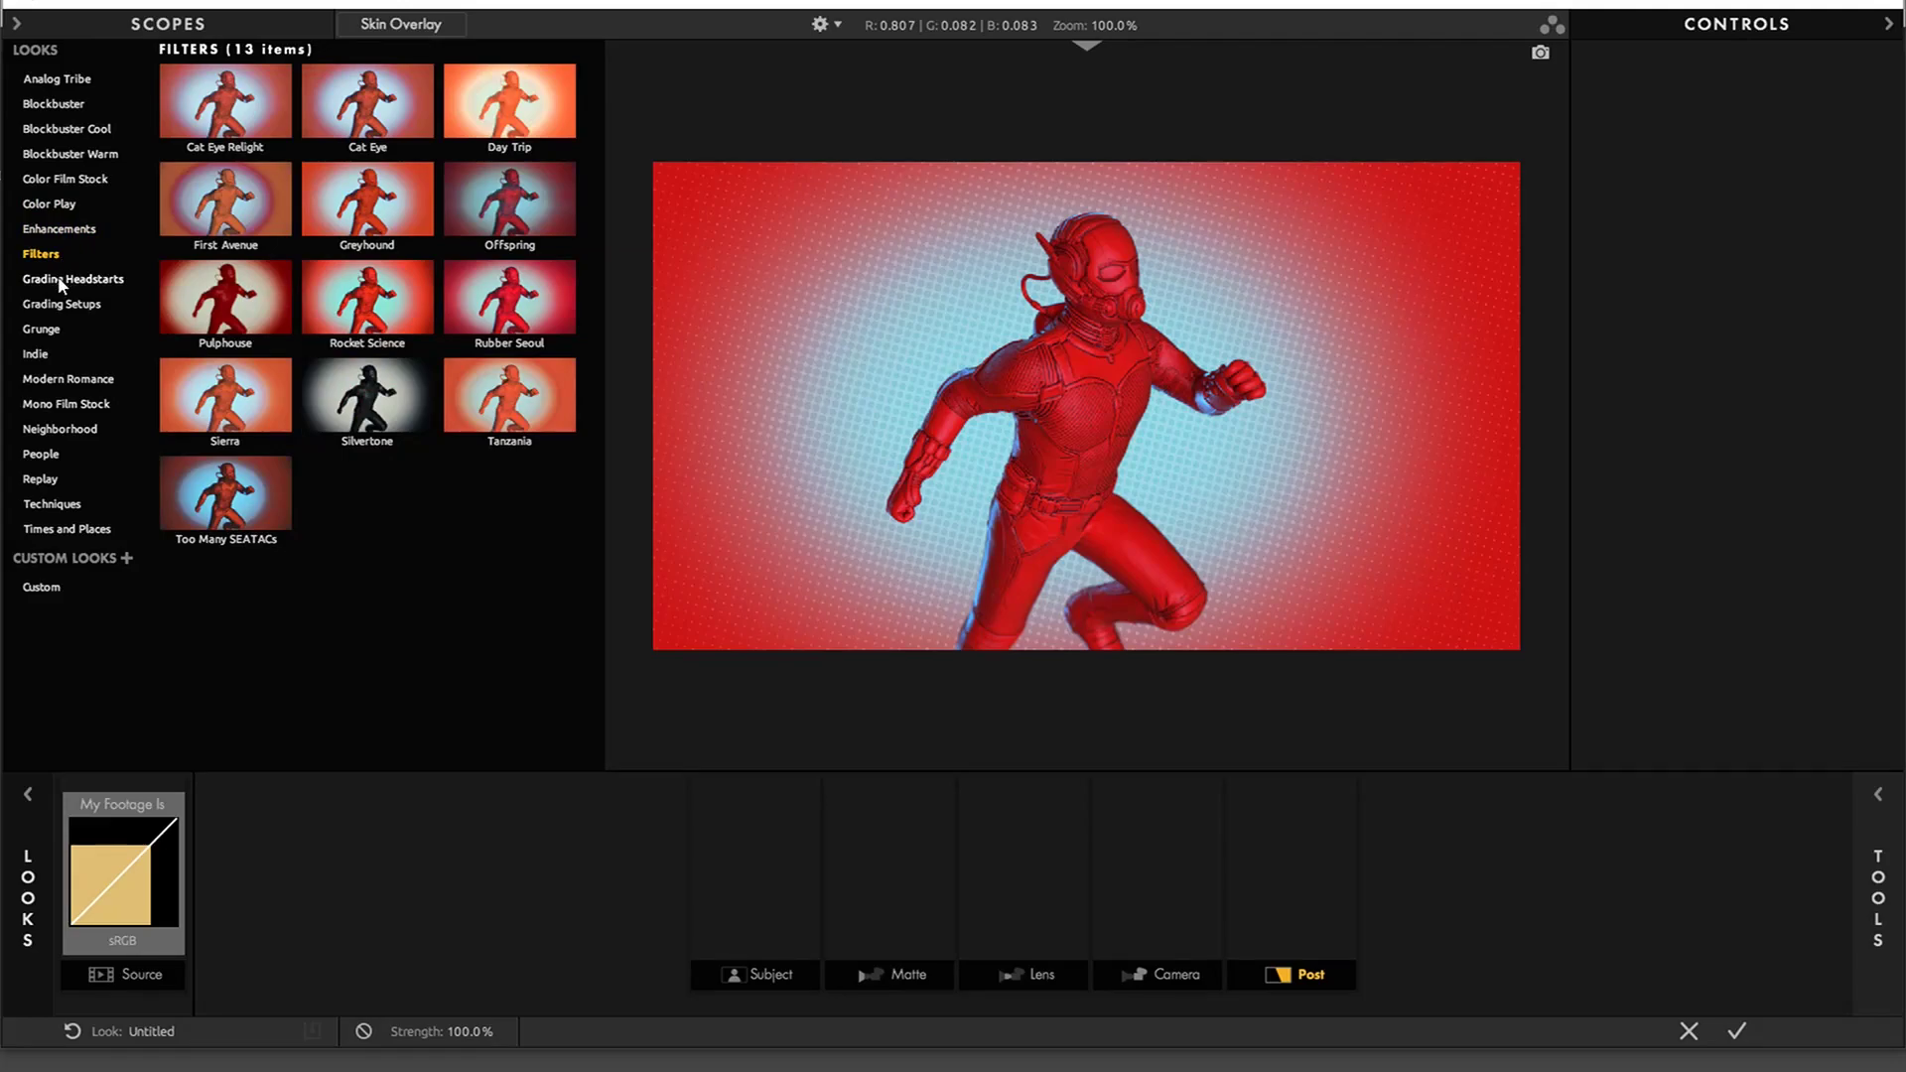
left_click(503, 206)
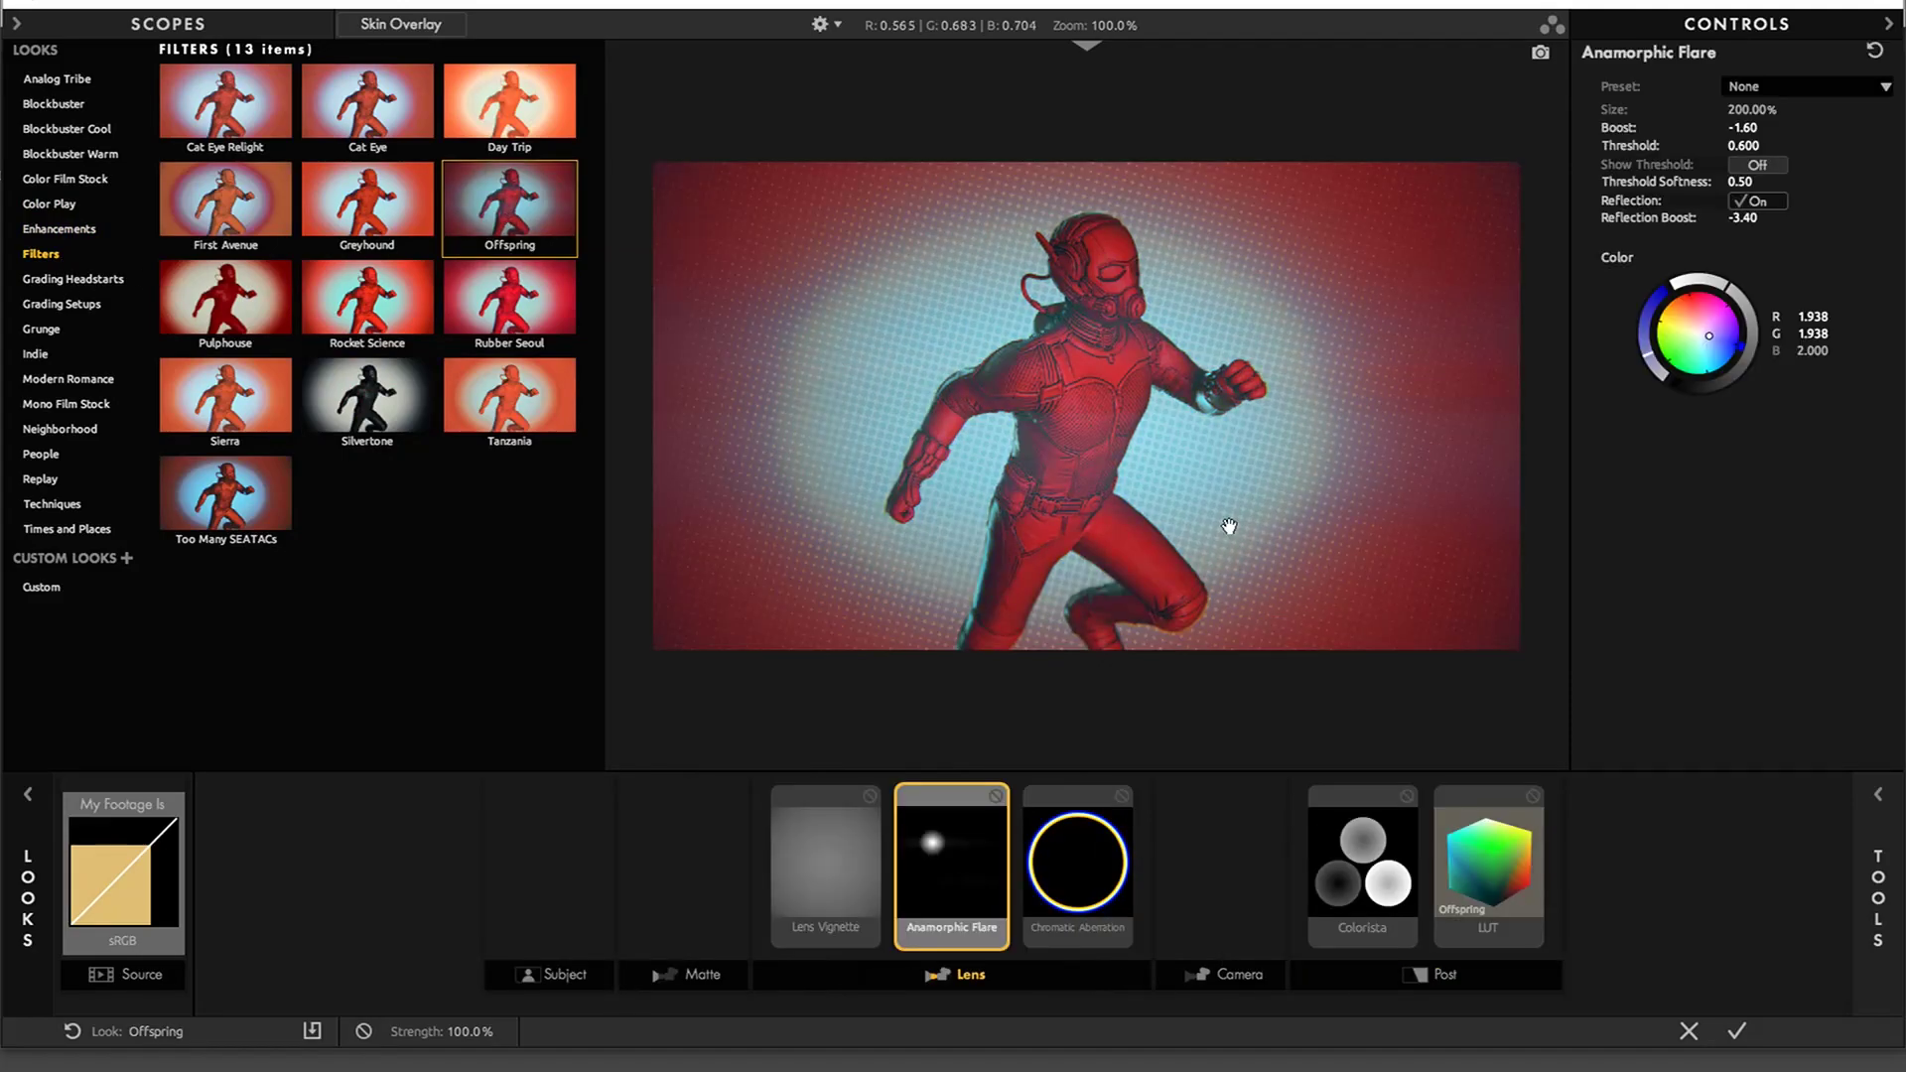
Bypass the Lens Vignette and Anamorphic Flare tools and accept the grade
left_click(870, 798)
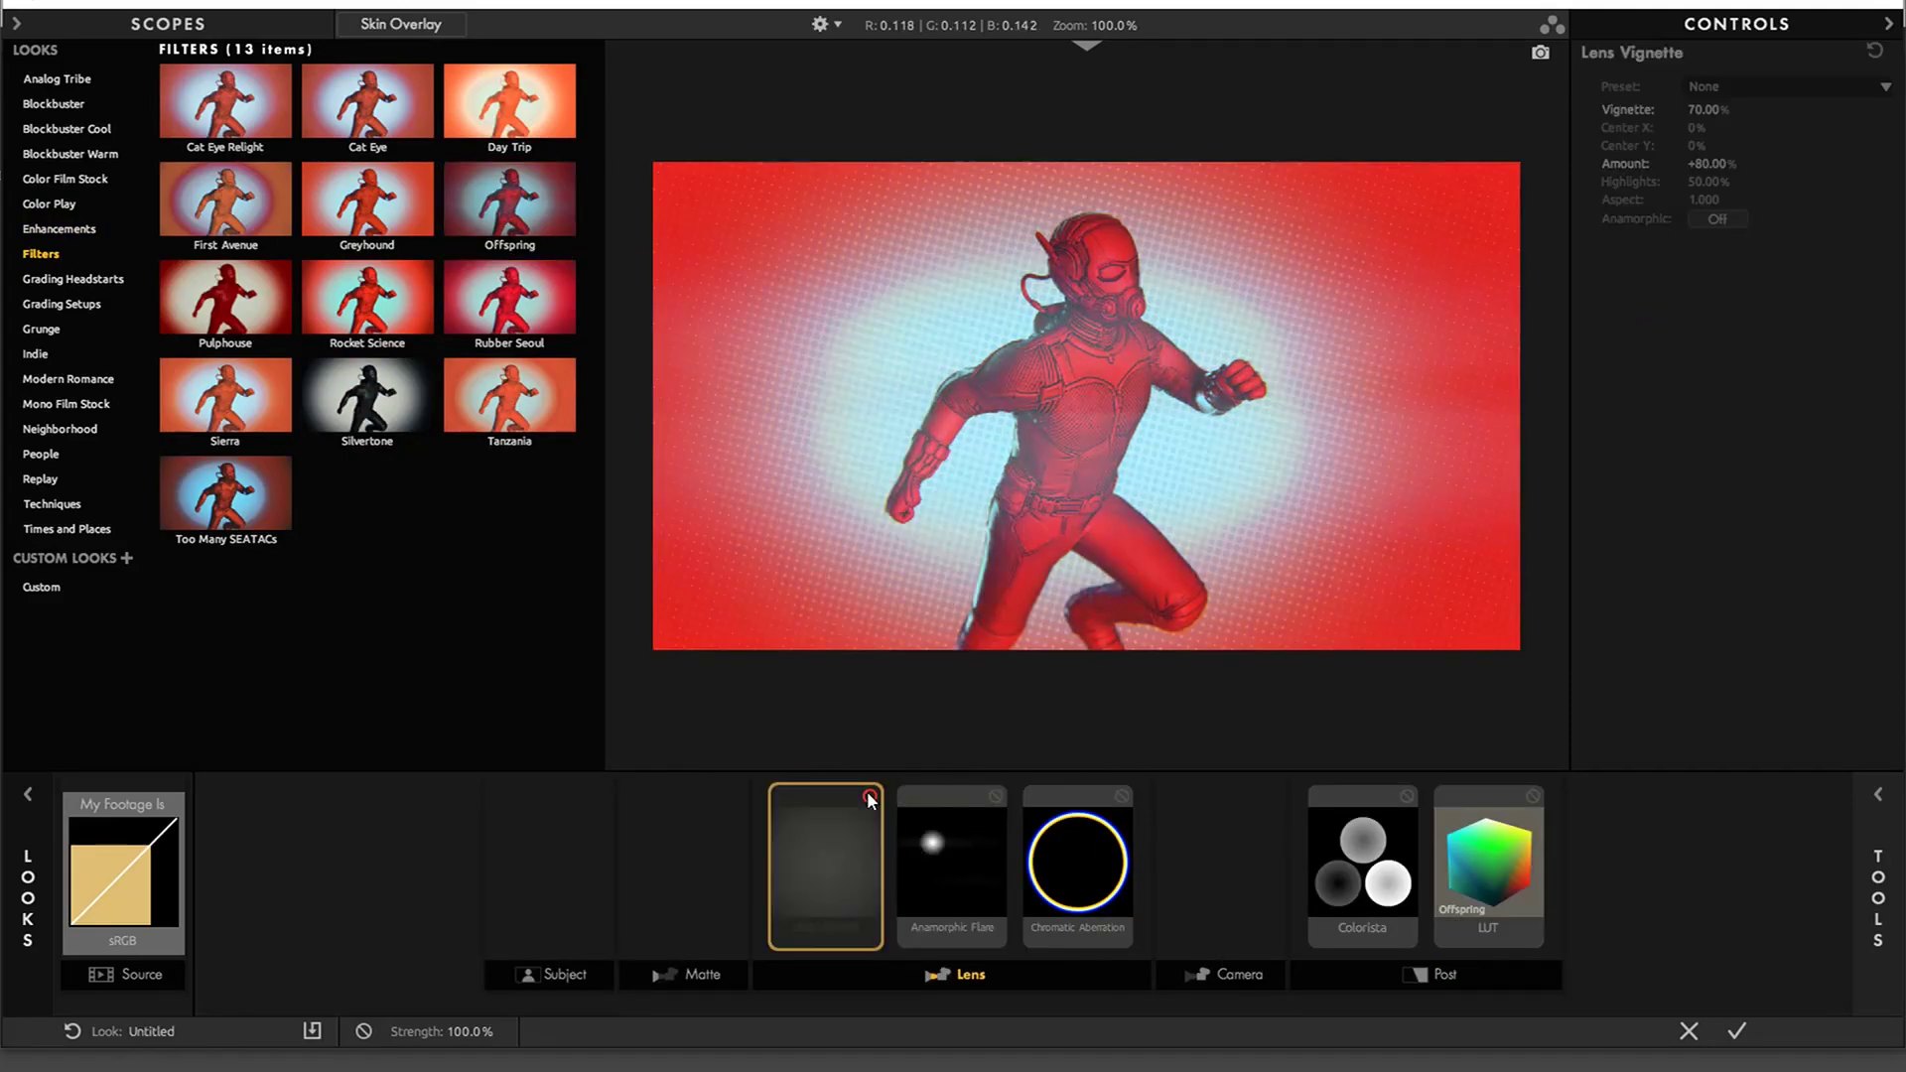
left_click(996, 798)
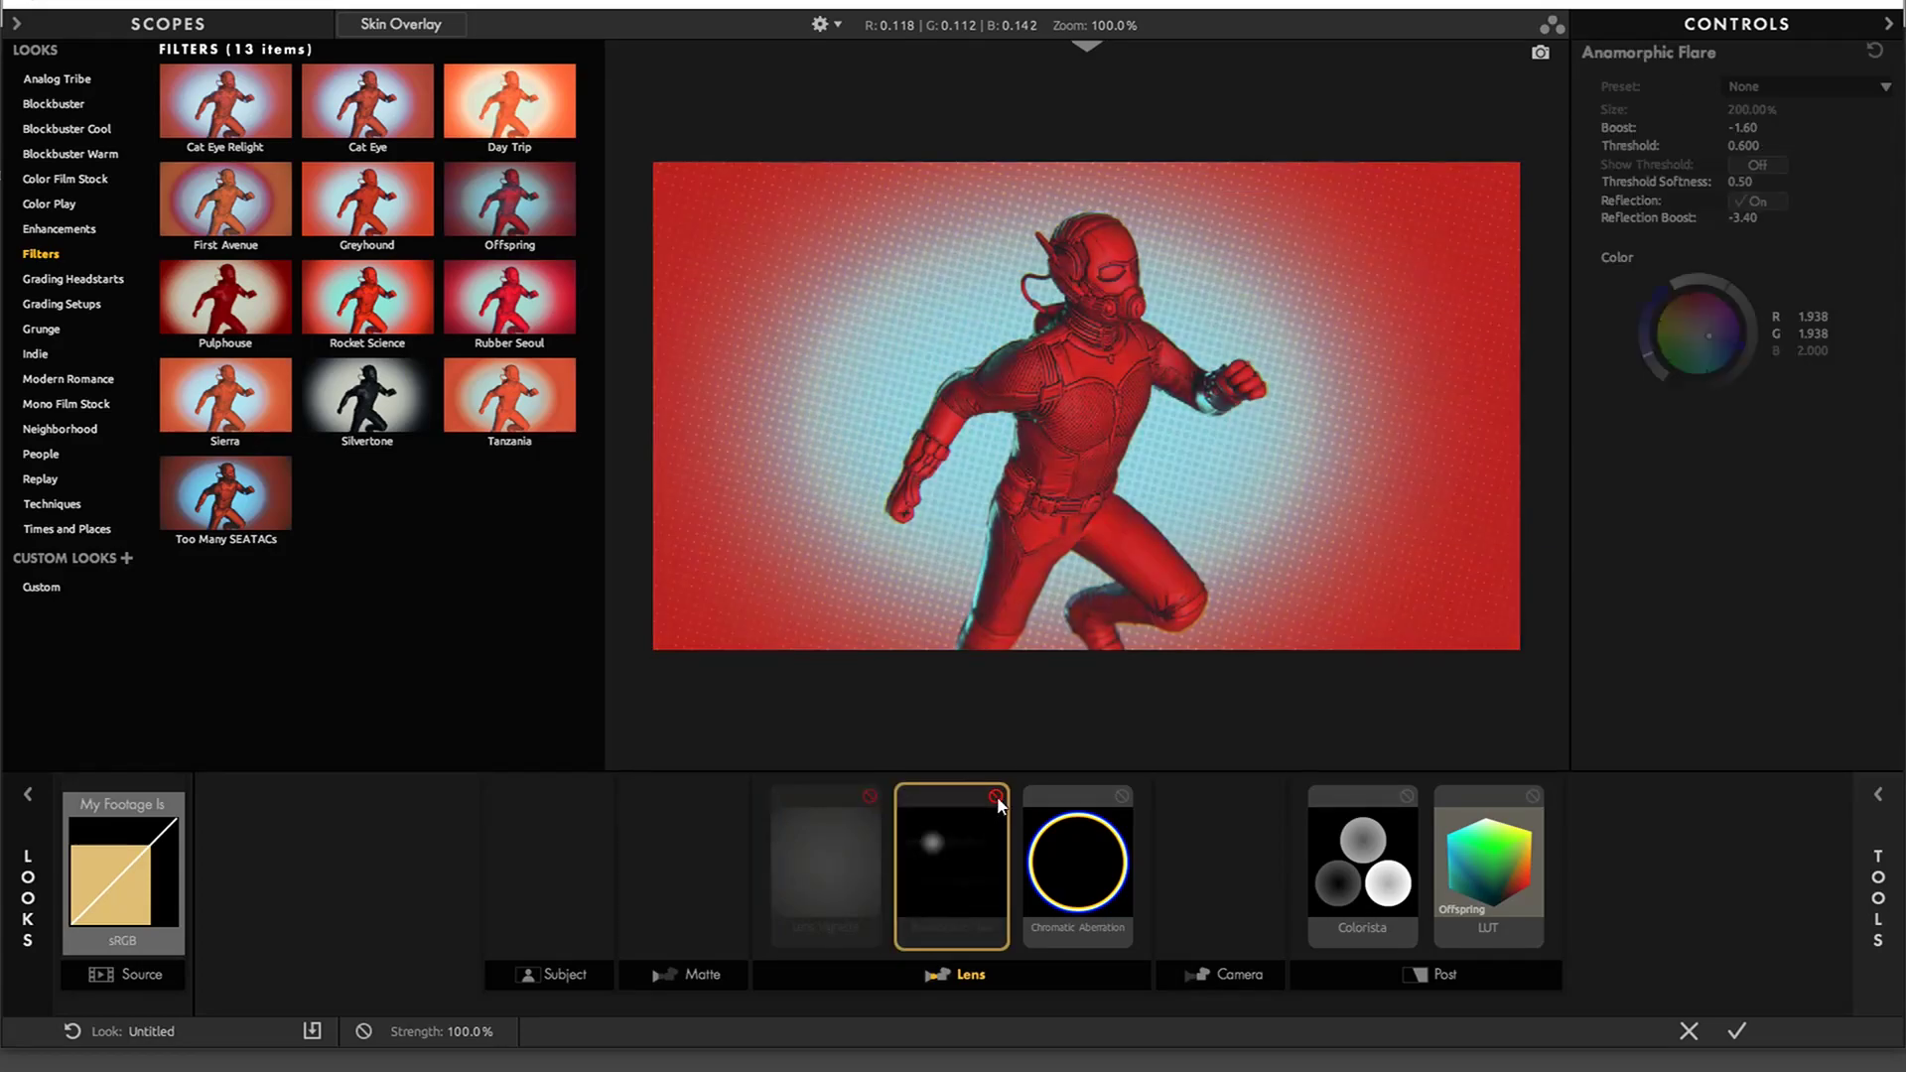
left_click(870, 798)
left_click(870, 798)
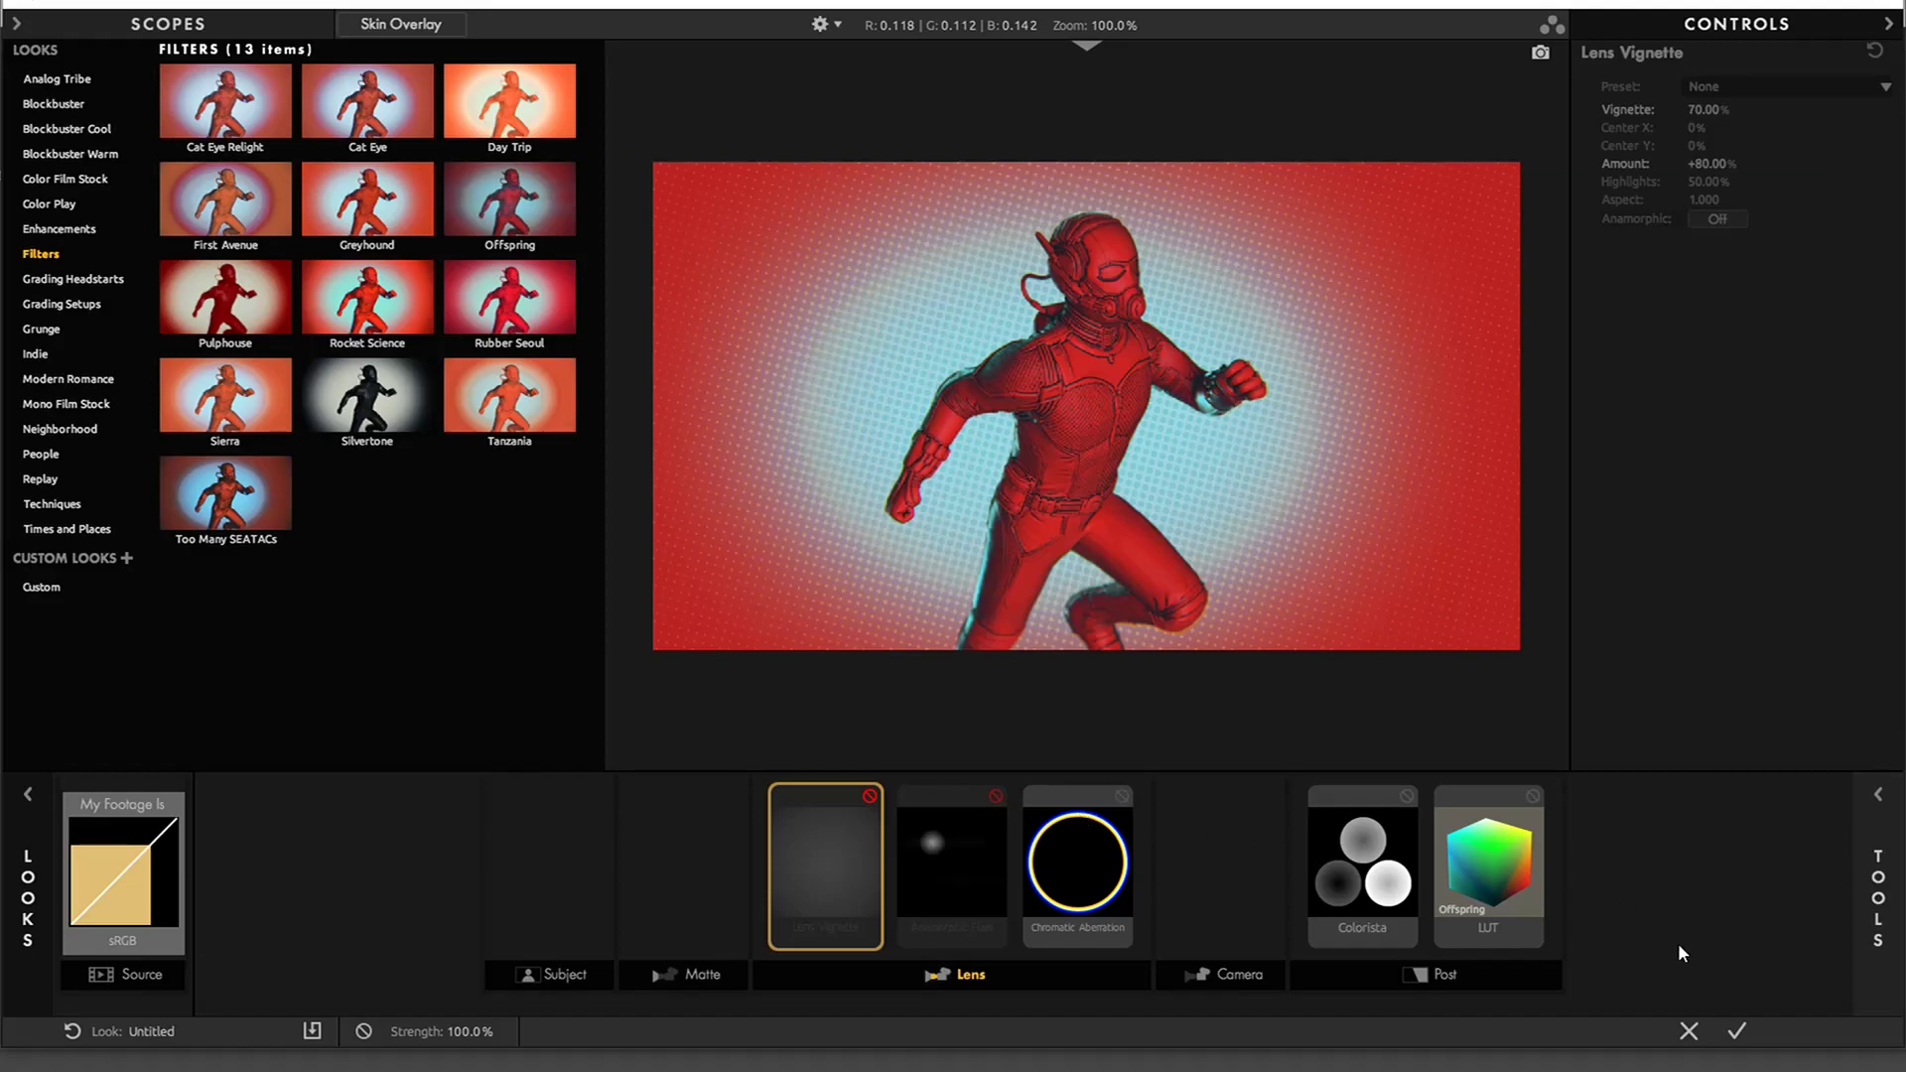
left_click(1735, 1034)
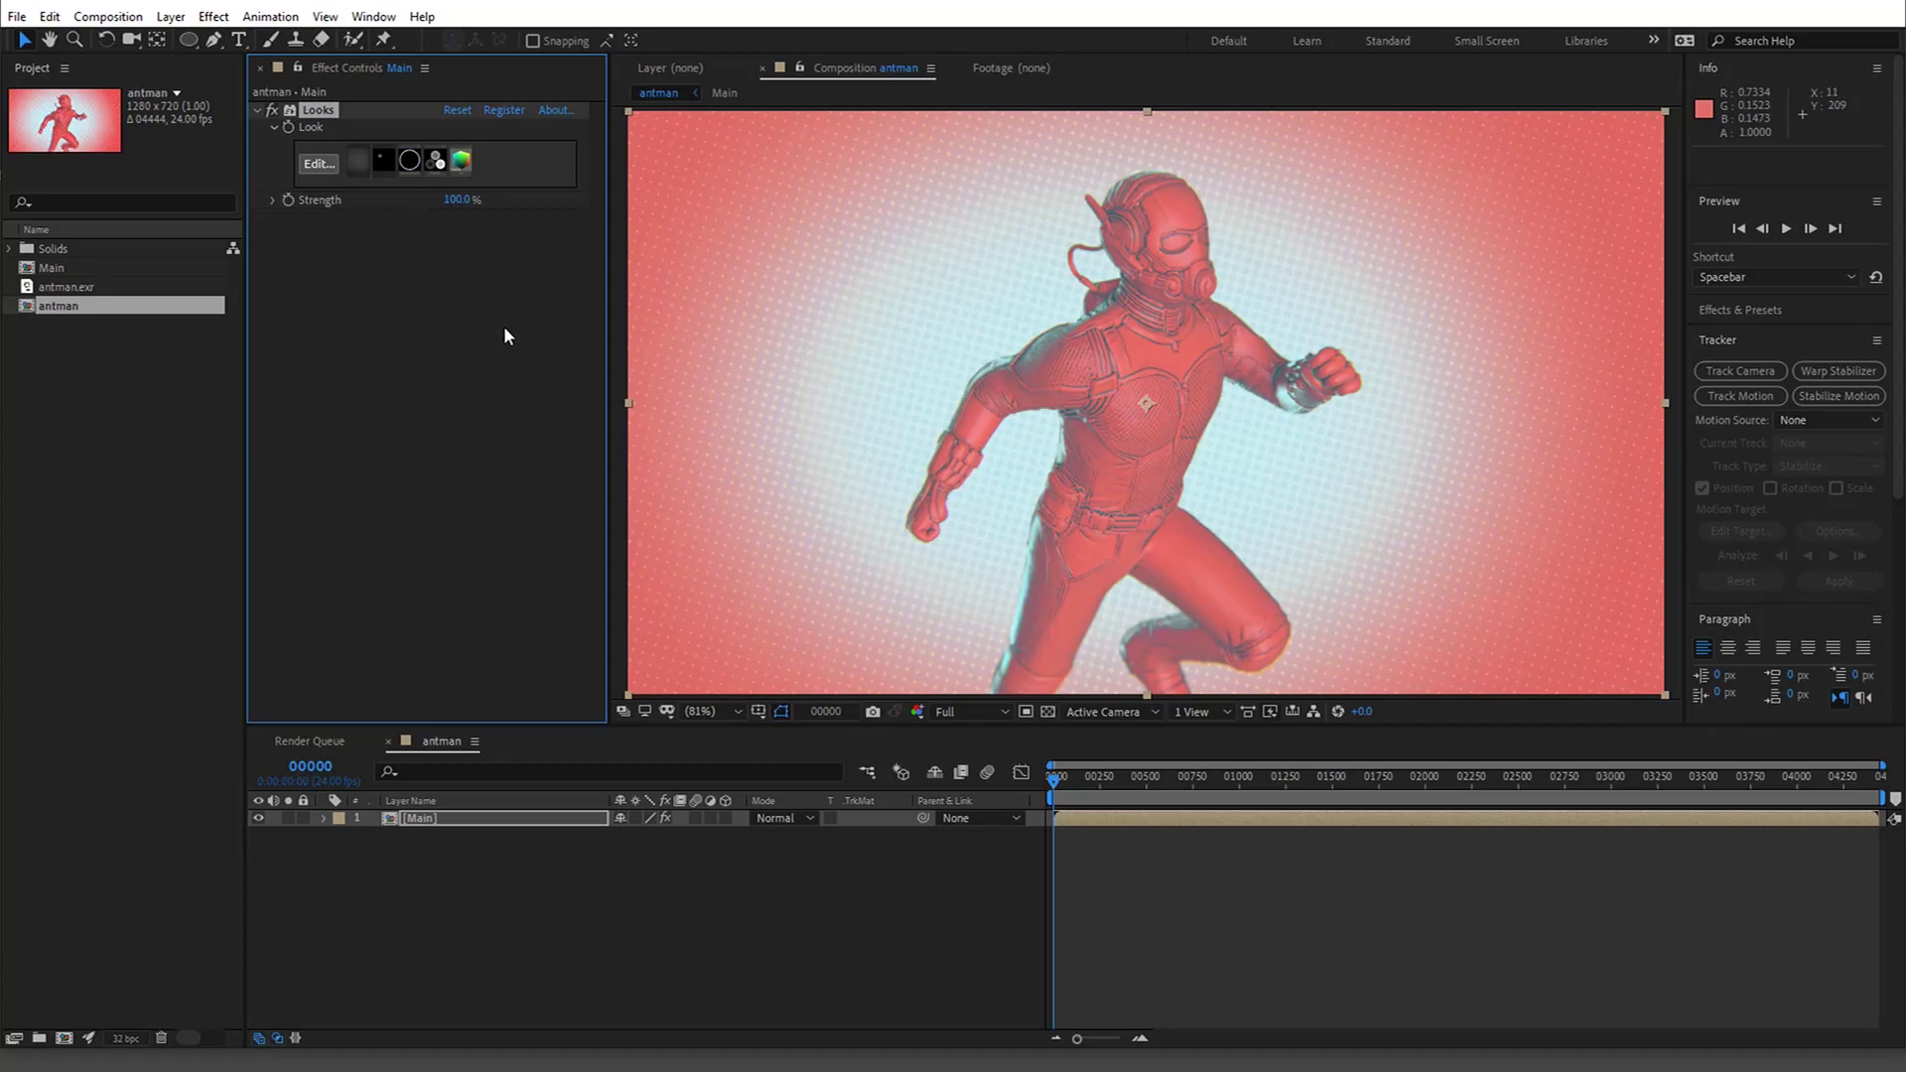
Toggle the Looks effect off and on to compare the grade
left_click(271, 107)
left_click(271, 107)
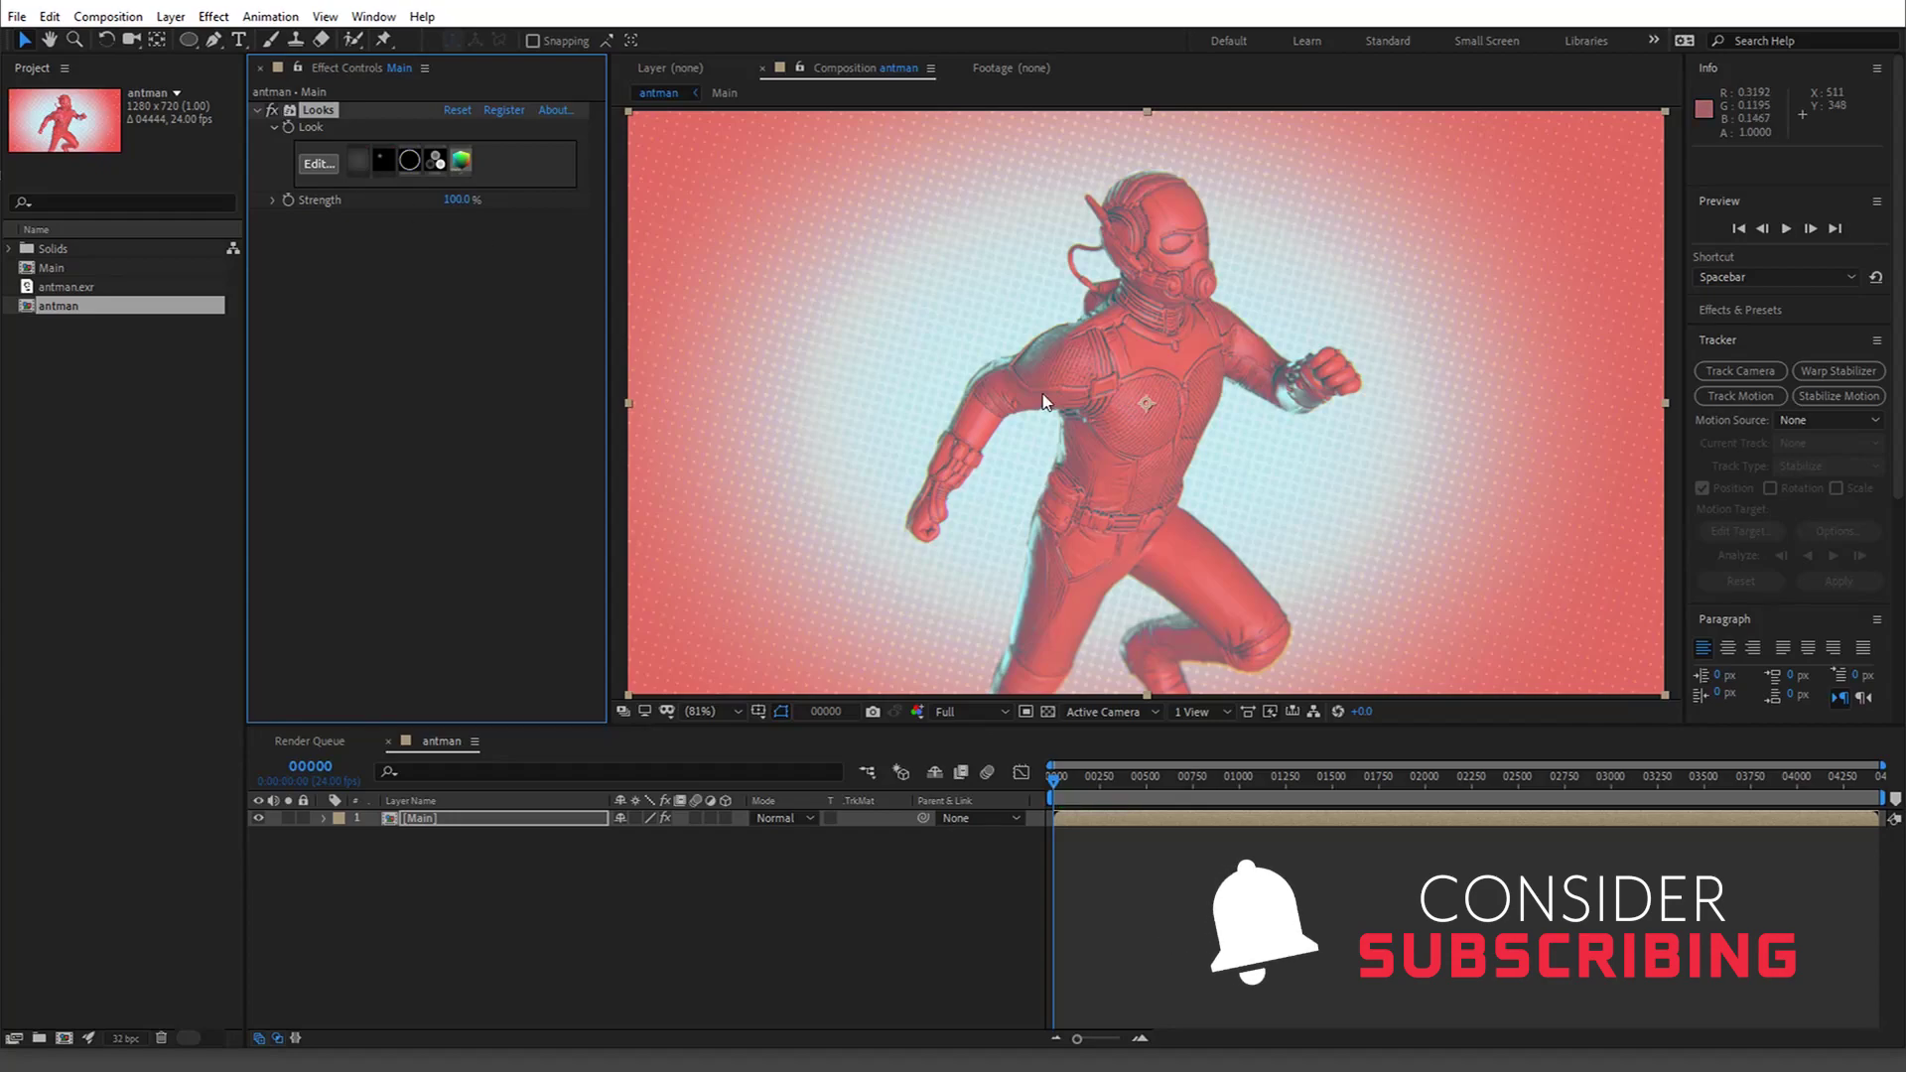
left_click(415, 313)
Add a reset Color Profile Converter with Input Profile sRGB IEC61966-2.1
key("ctrl+alt+shift+e")
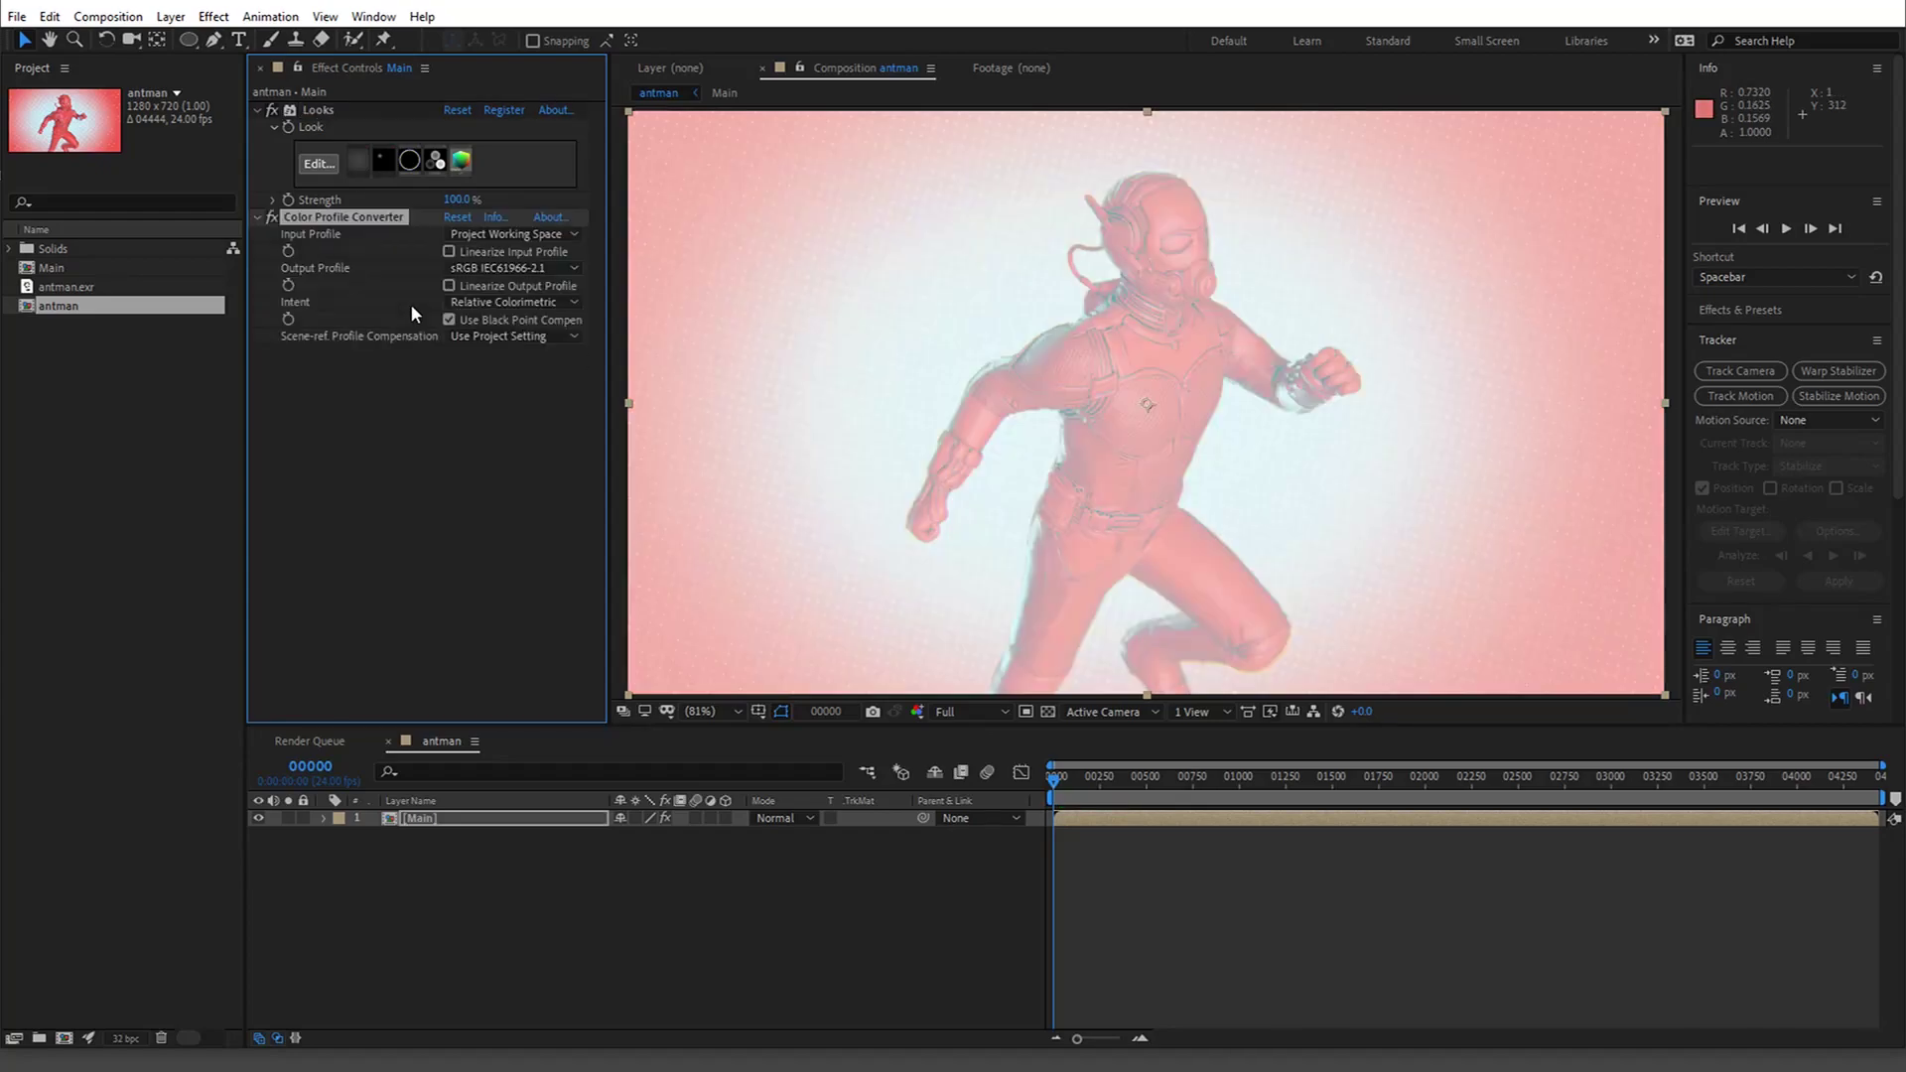
left_click(467, 263)
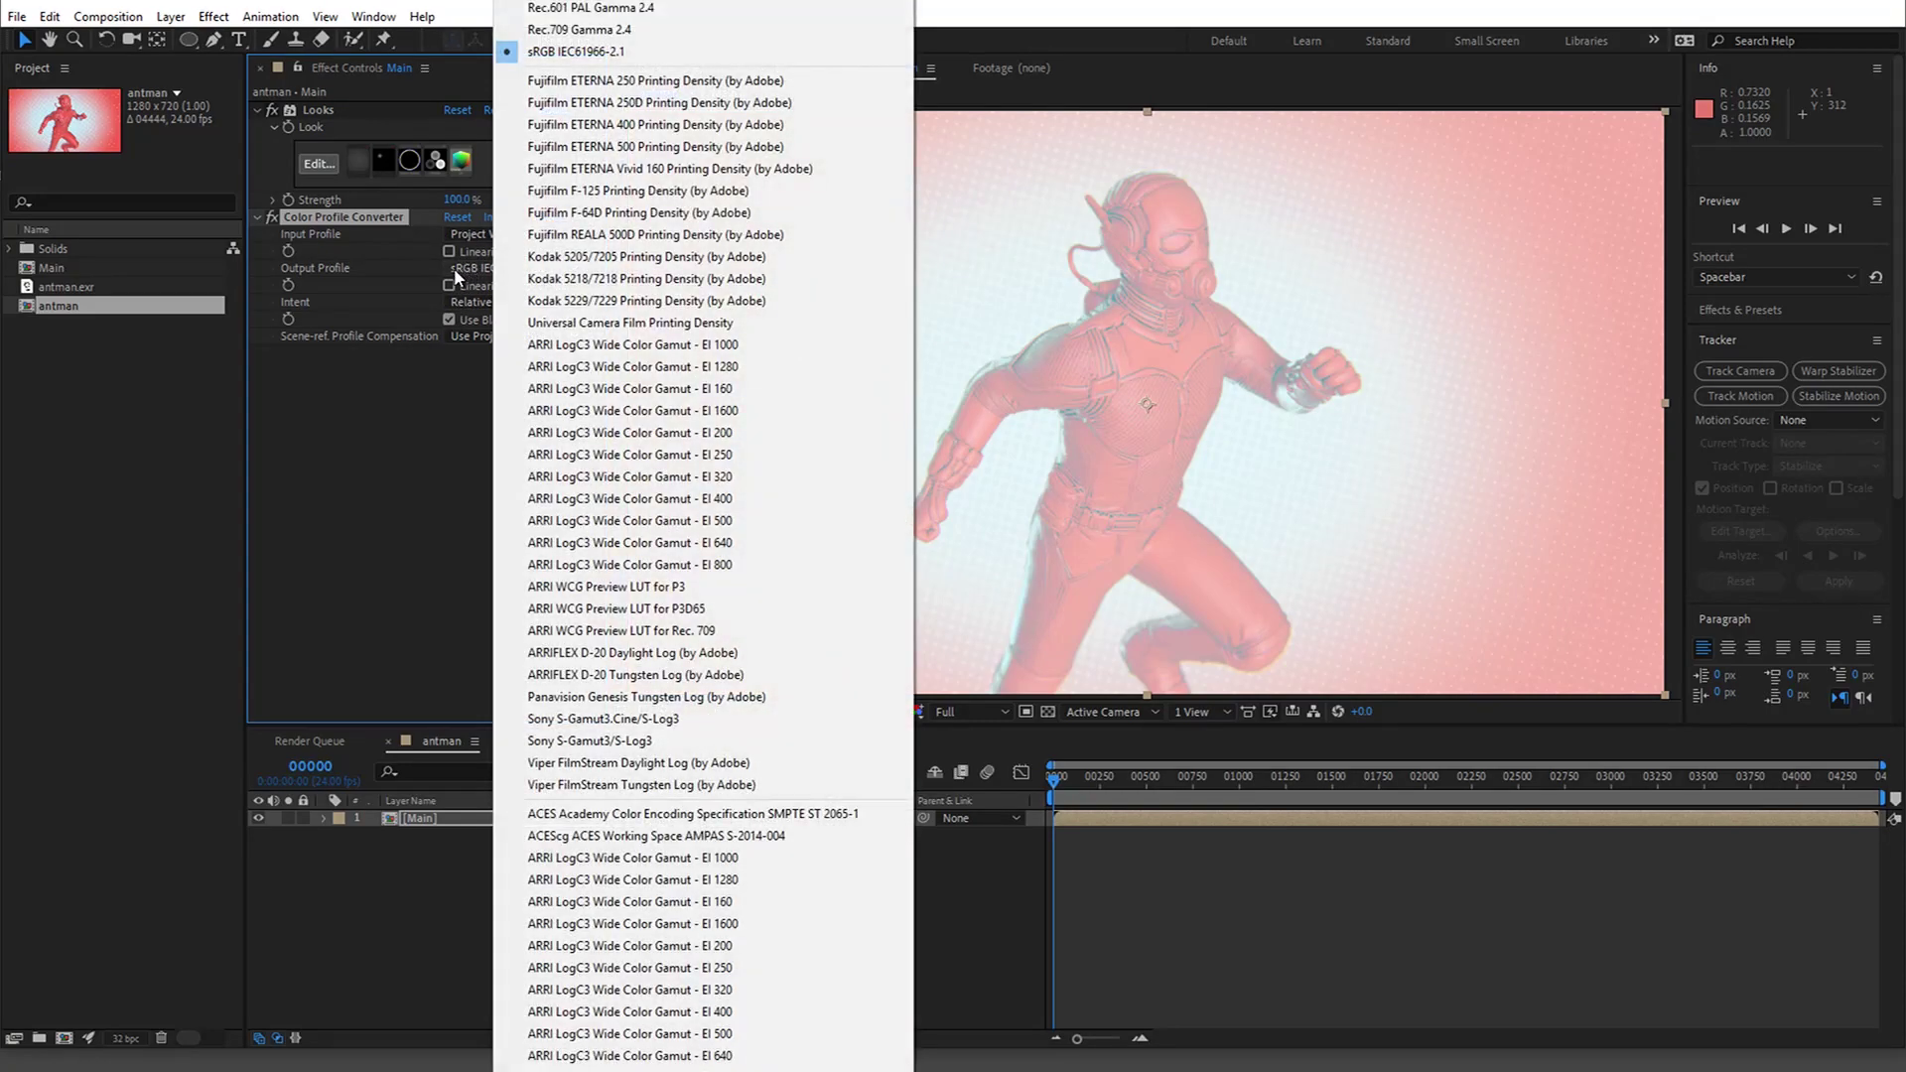
left_click(389, 409)
left_click(456, 218)
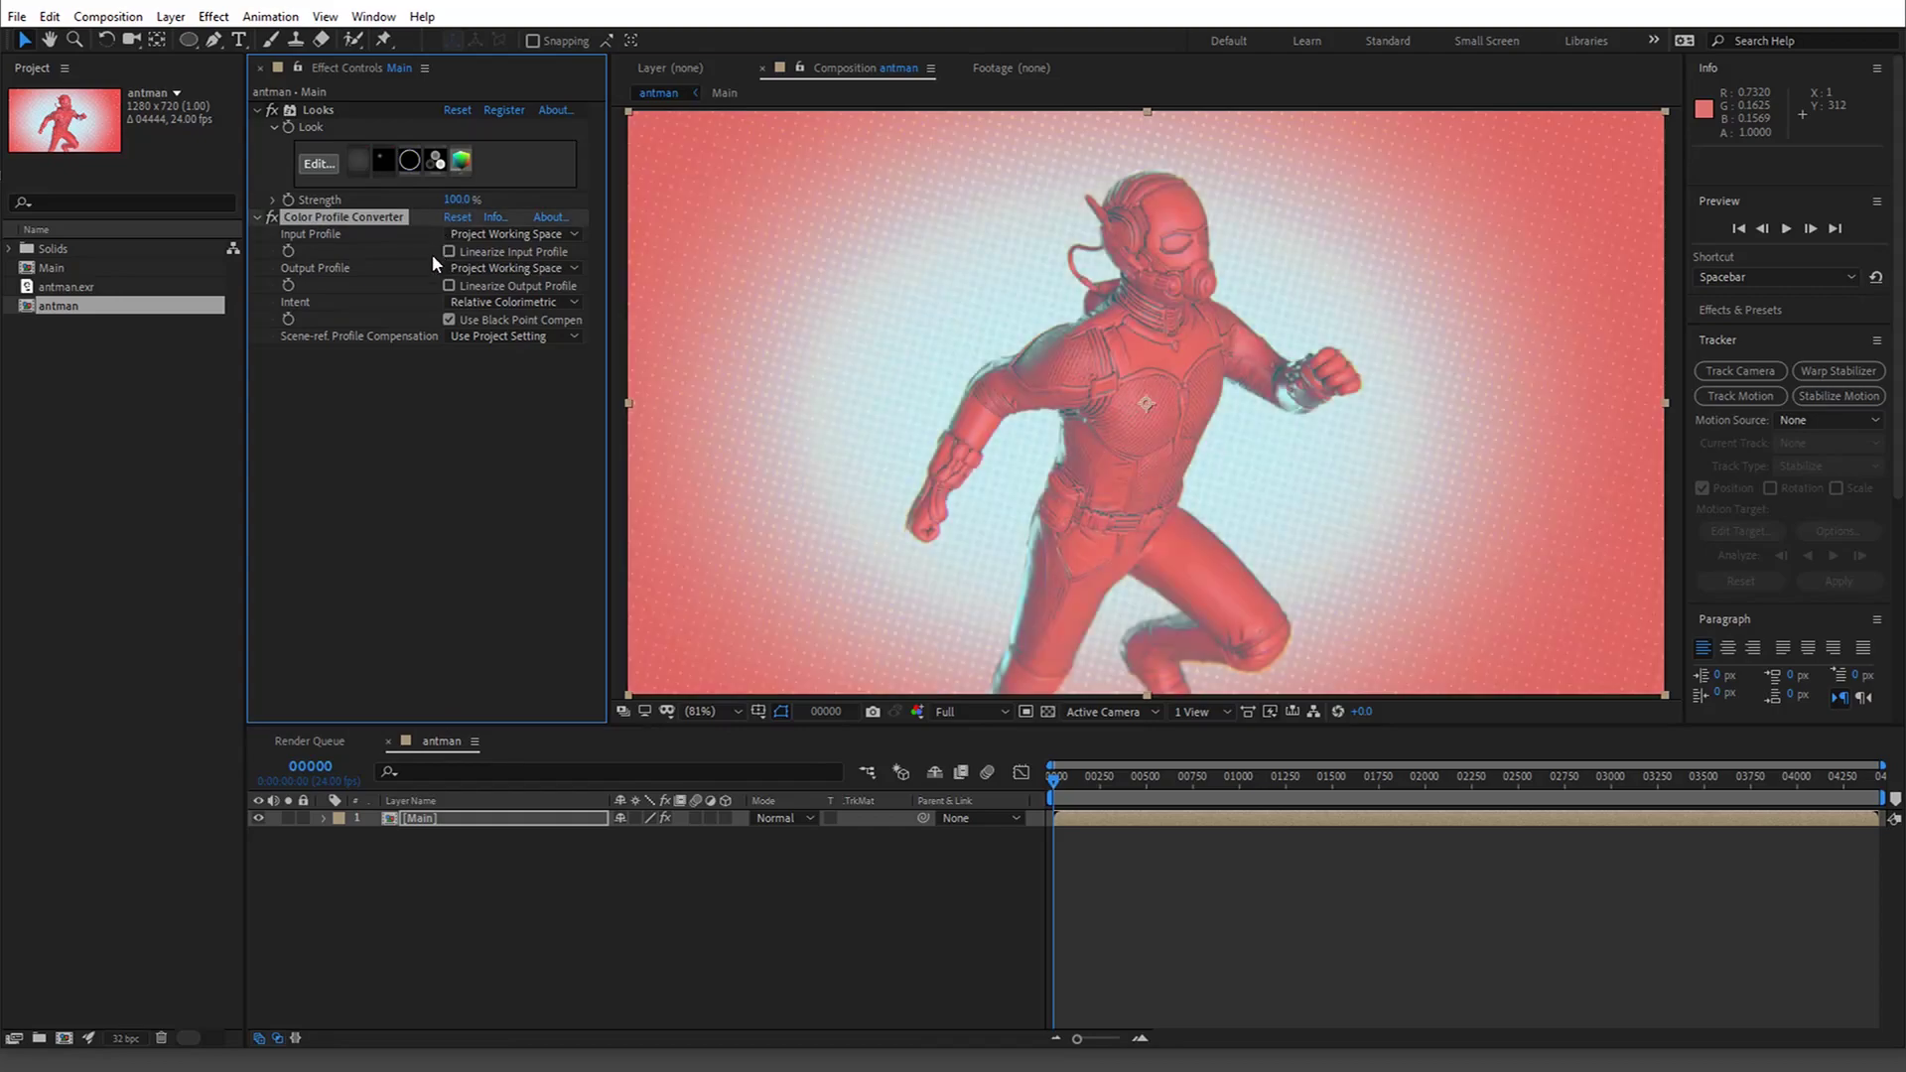
left_click(481, 233)
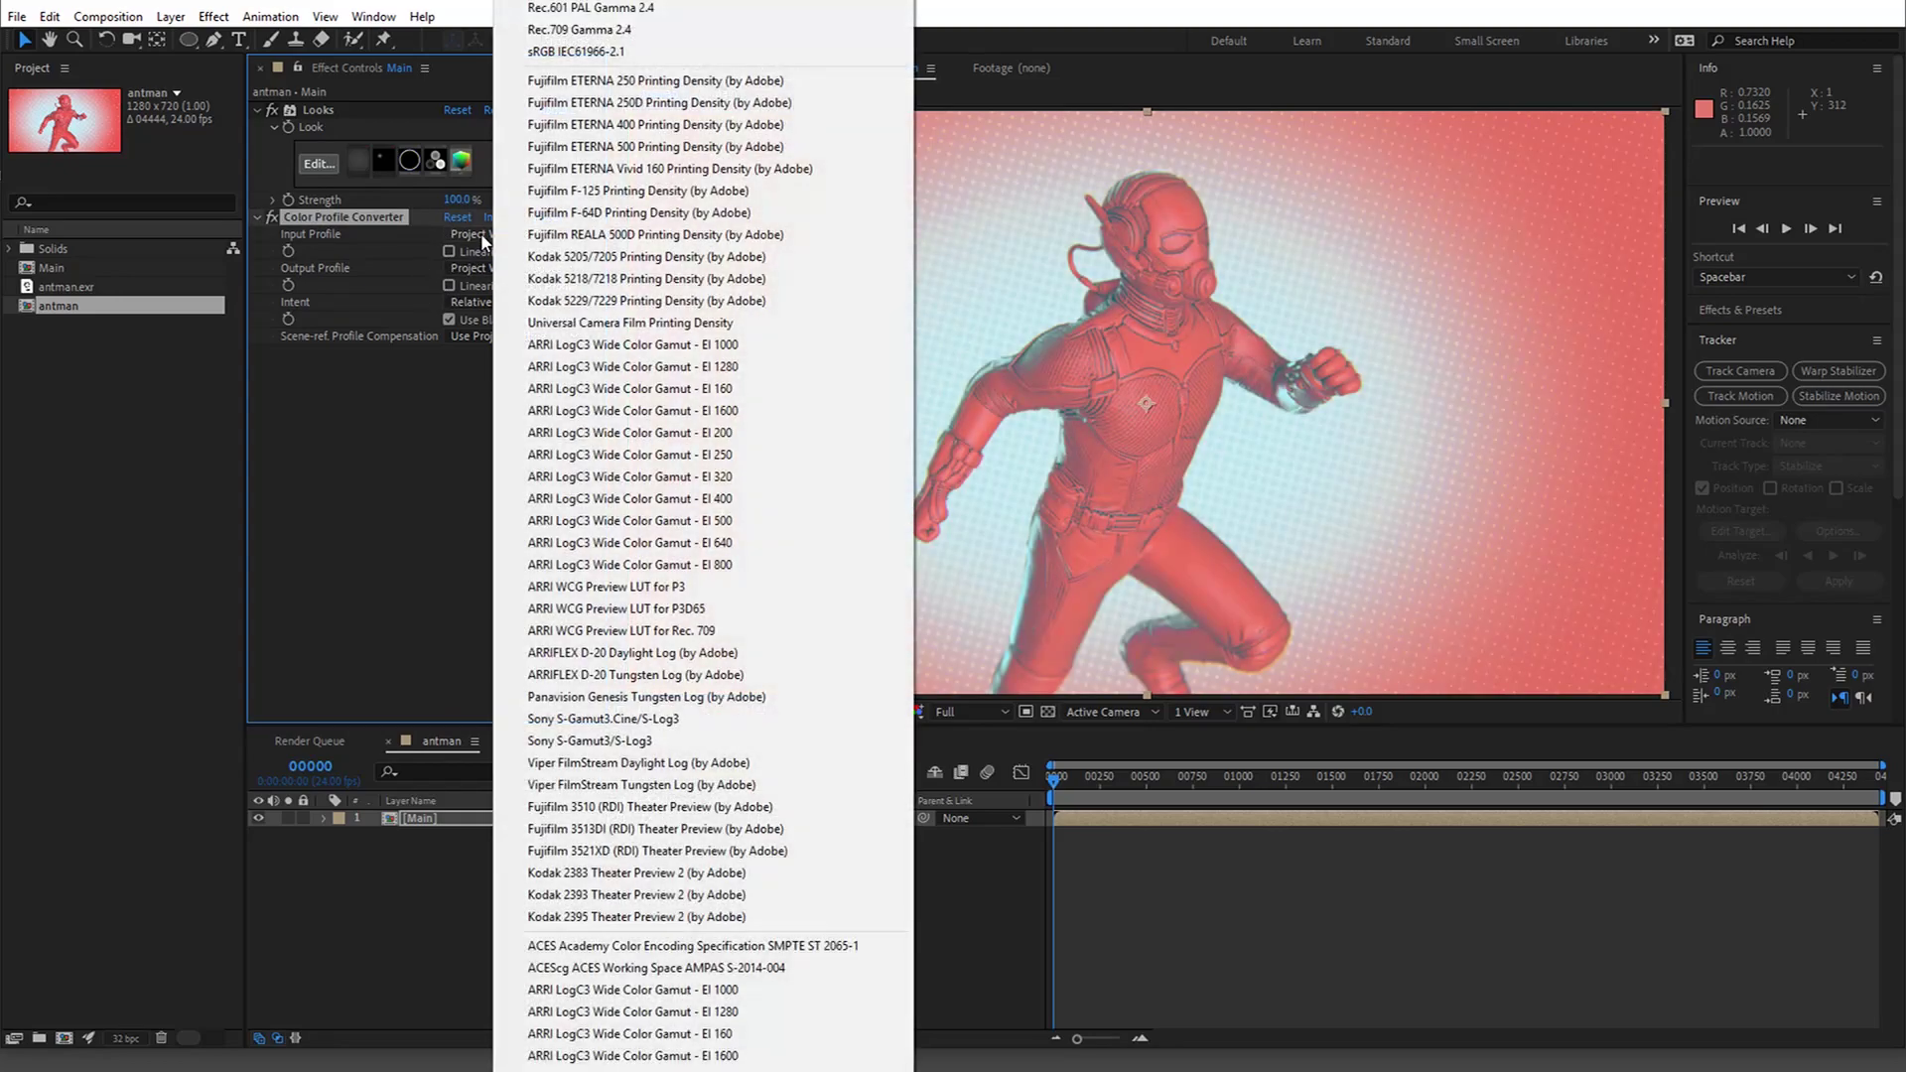
left_click(546, 50)
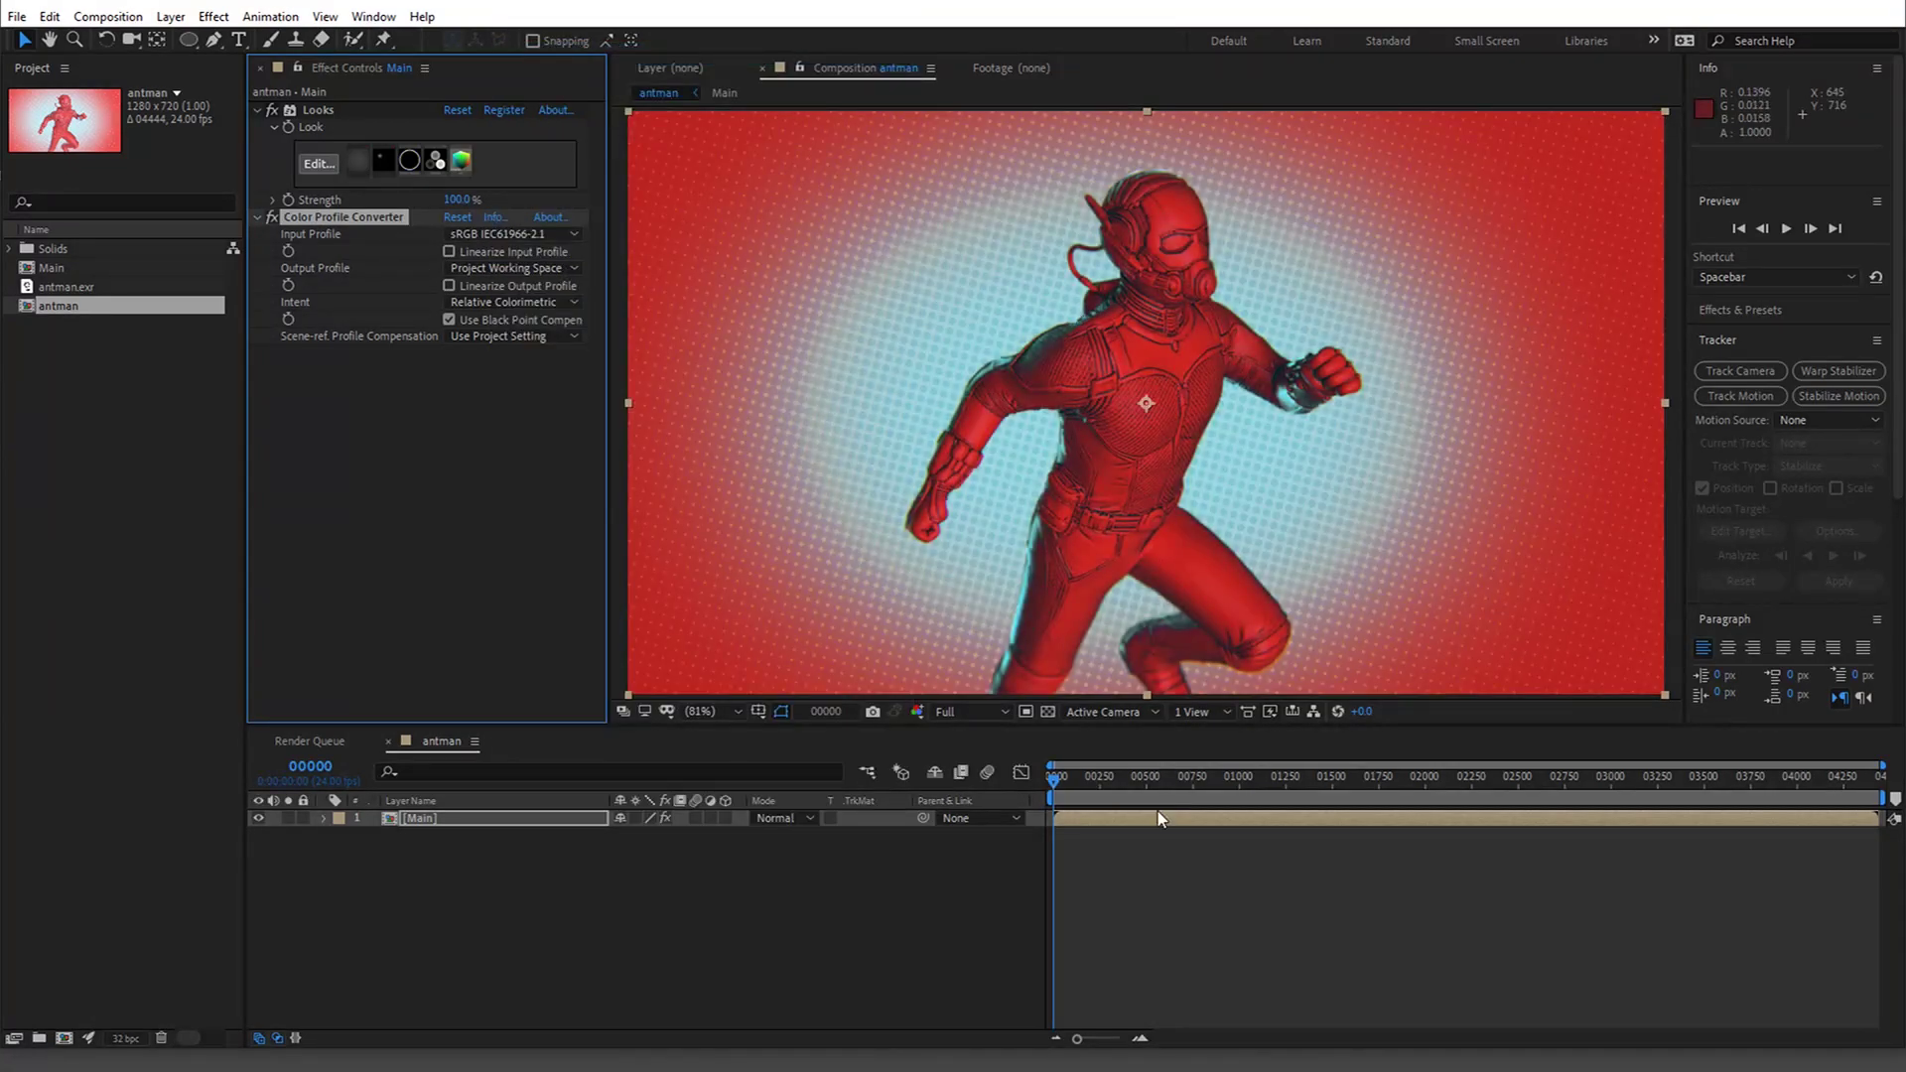
Replace the grade with the black-and-white Silvertone look and accept it
left_click(307, 166)
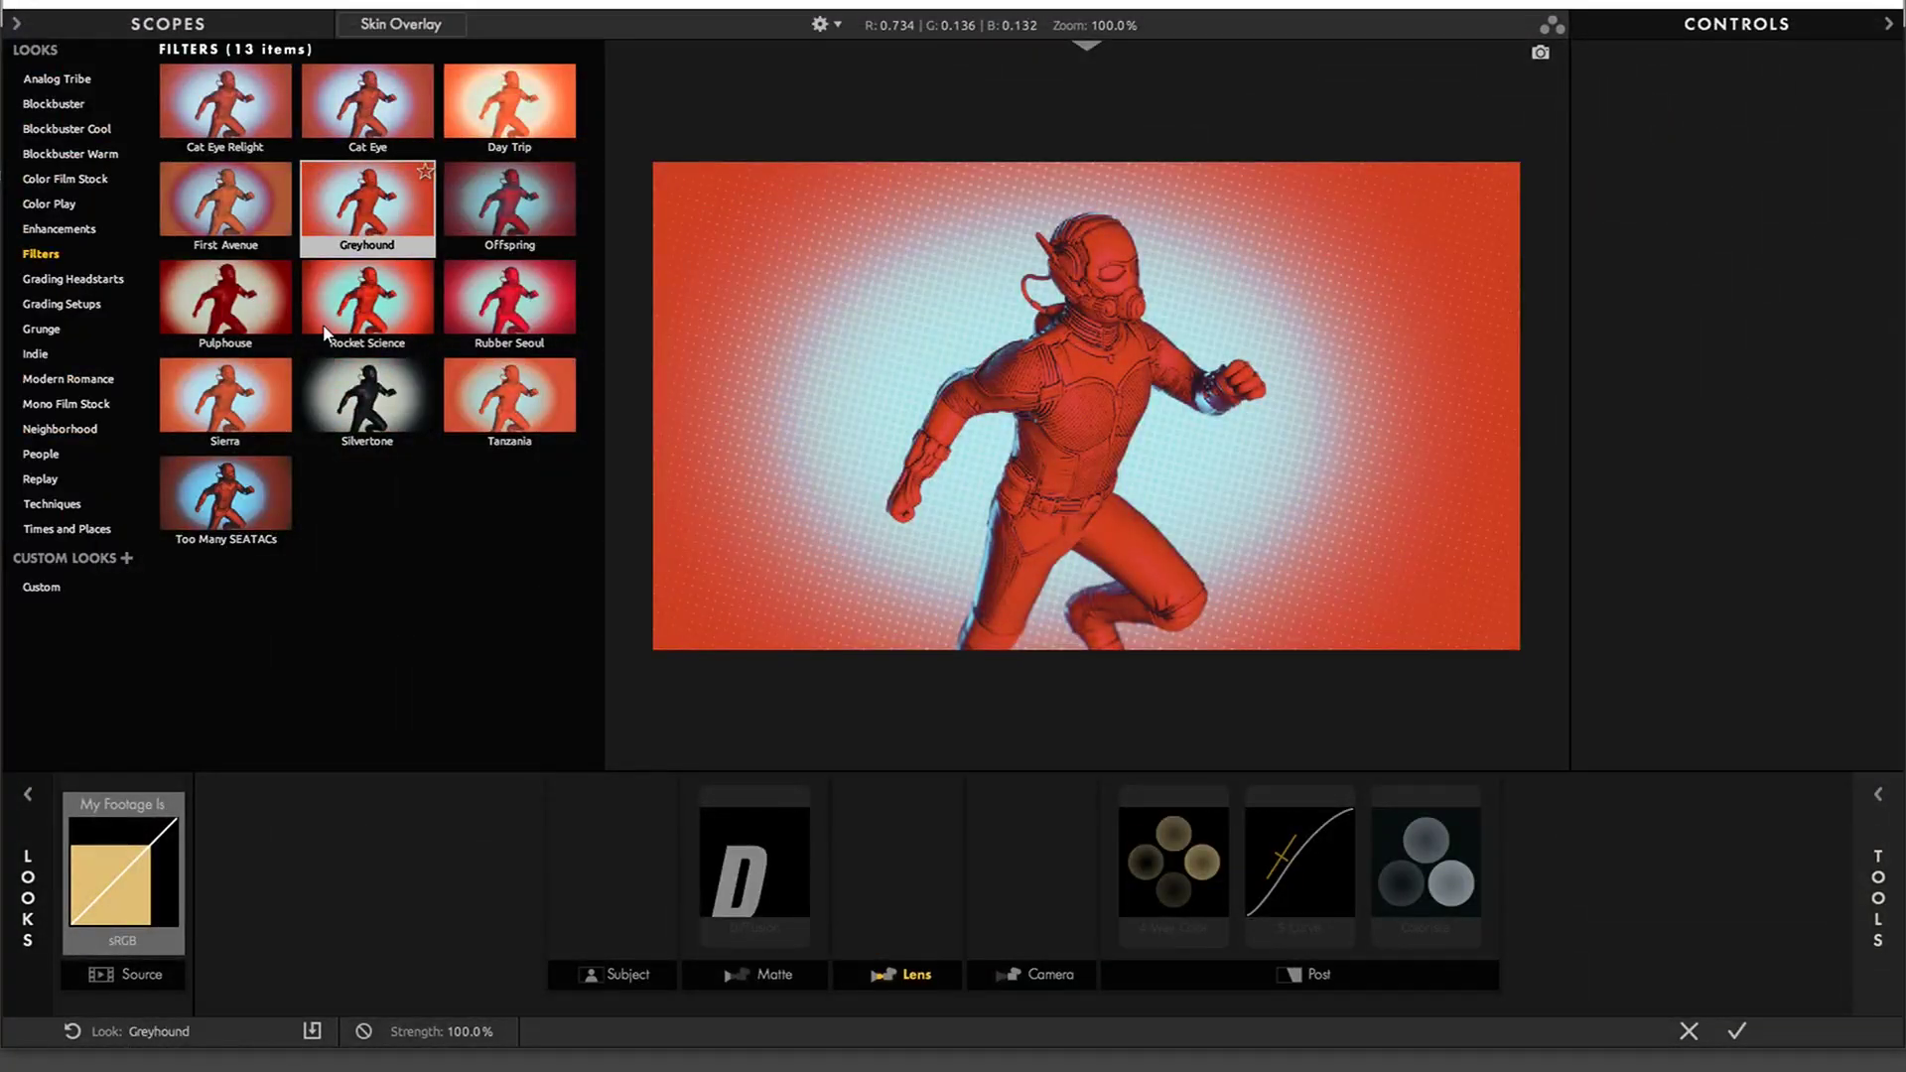
left_click(386, 401)
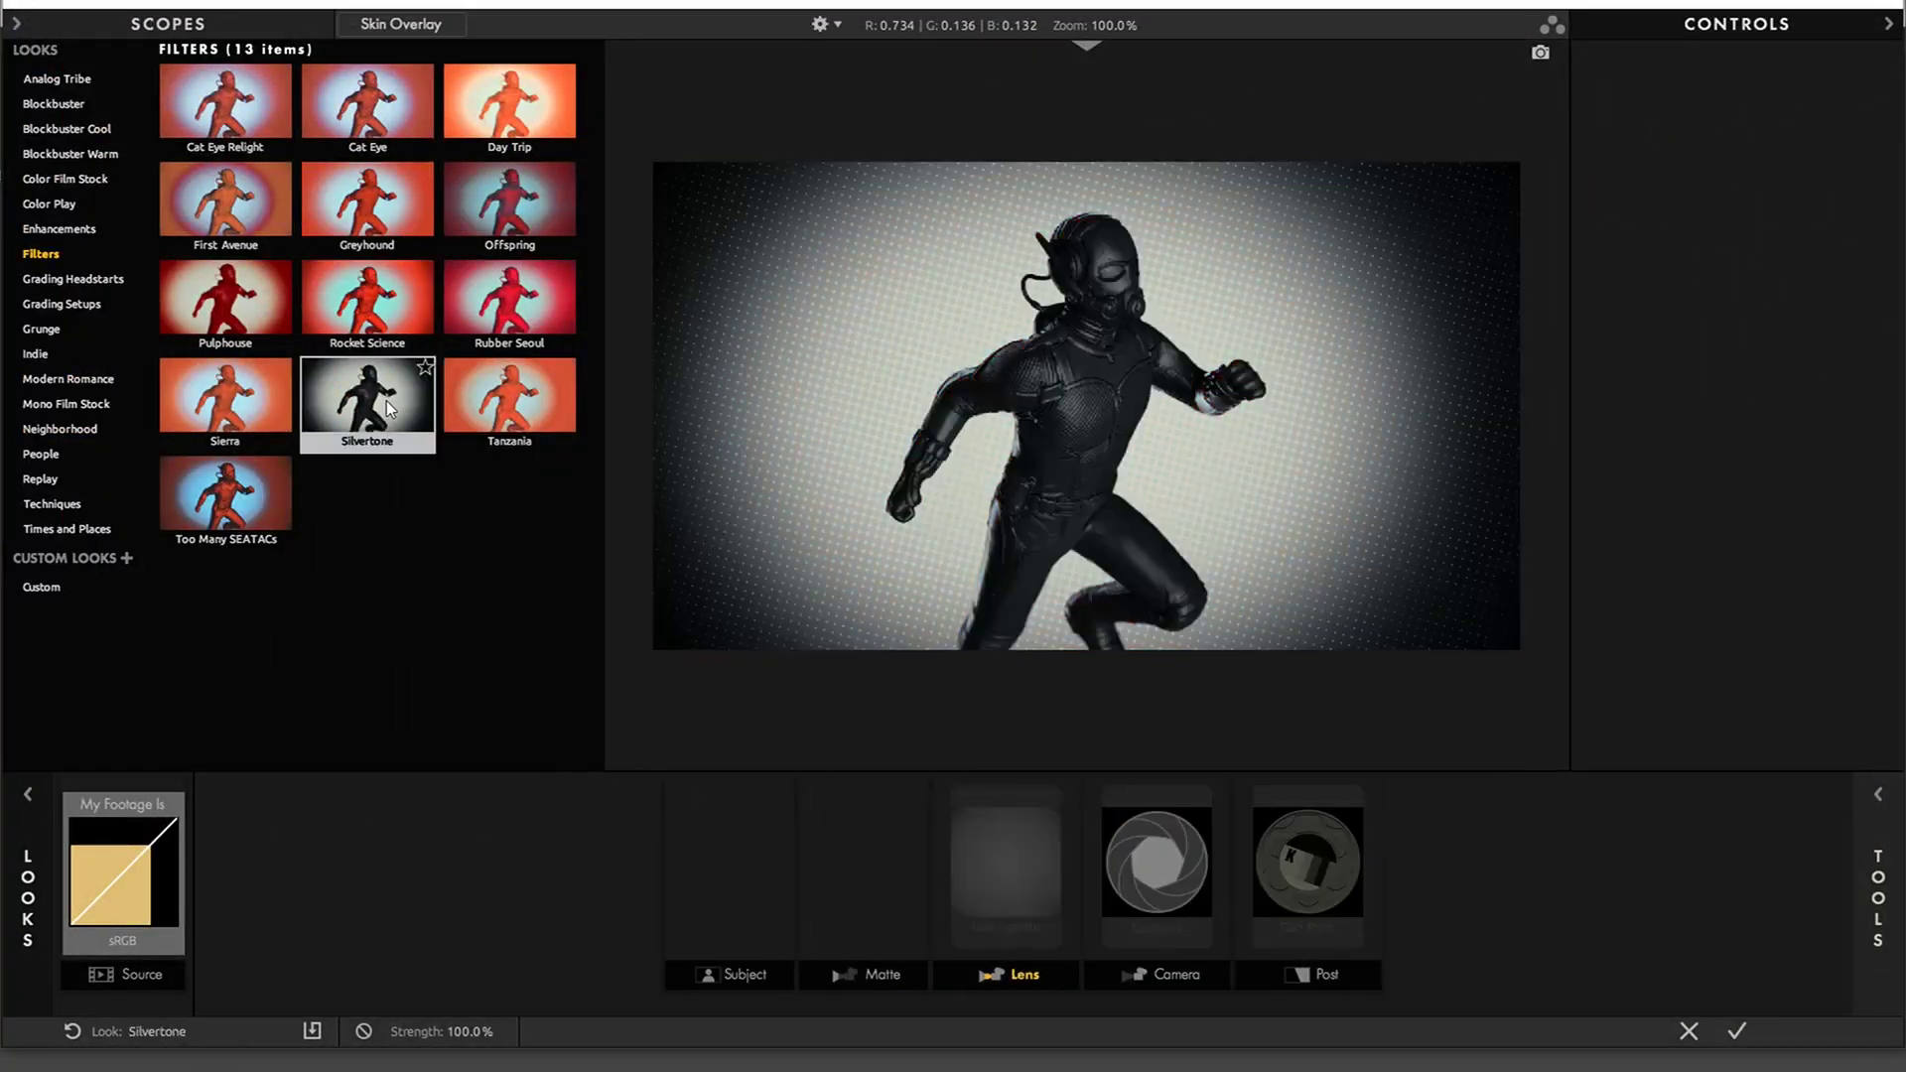
left_click(1736, 1030)
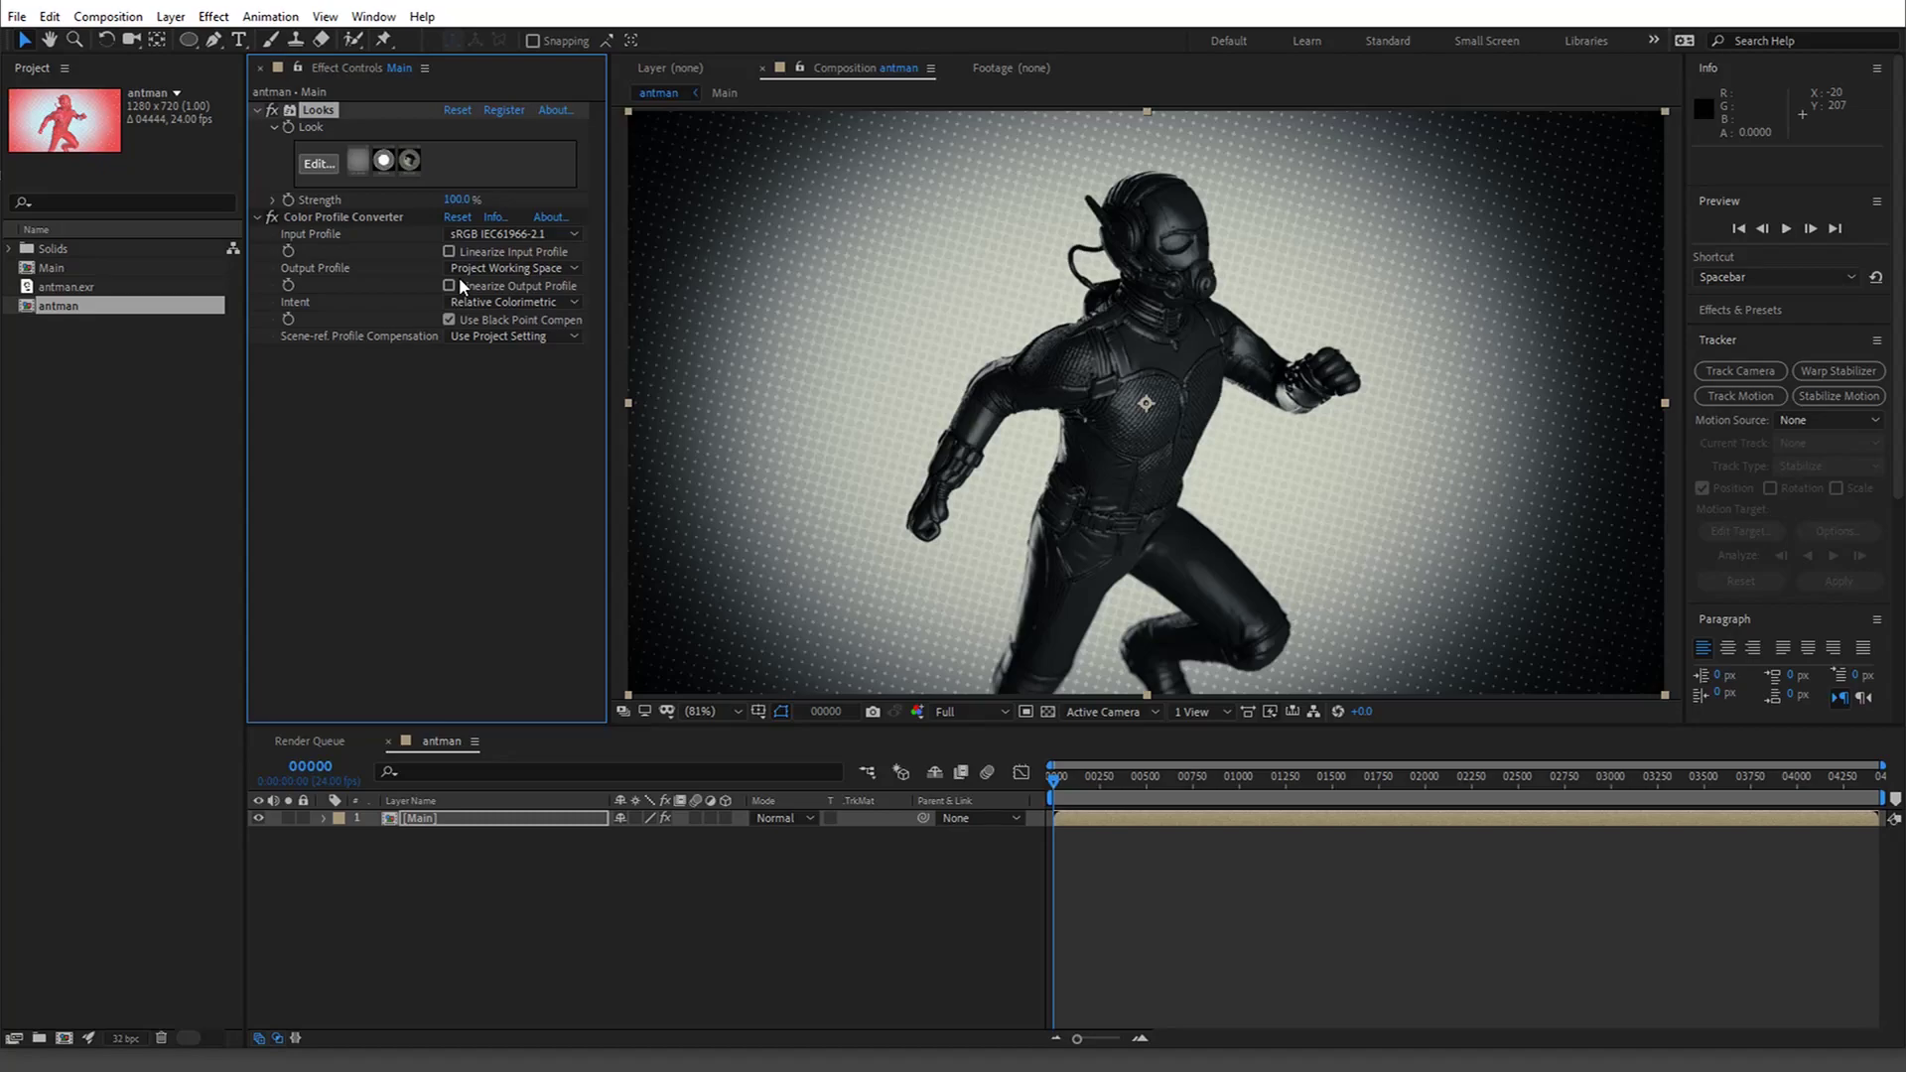
left_click(125, 1038)
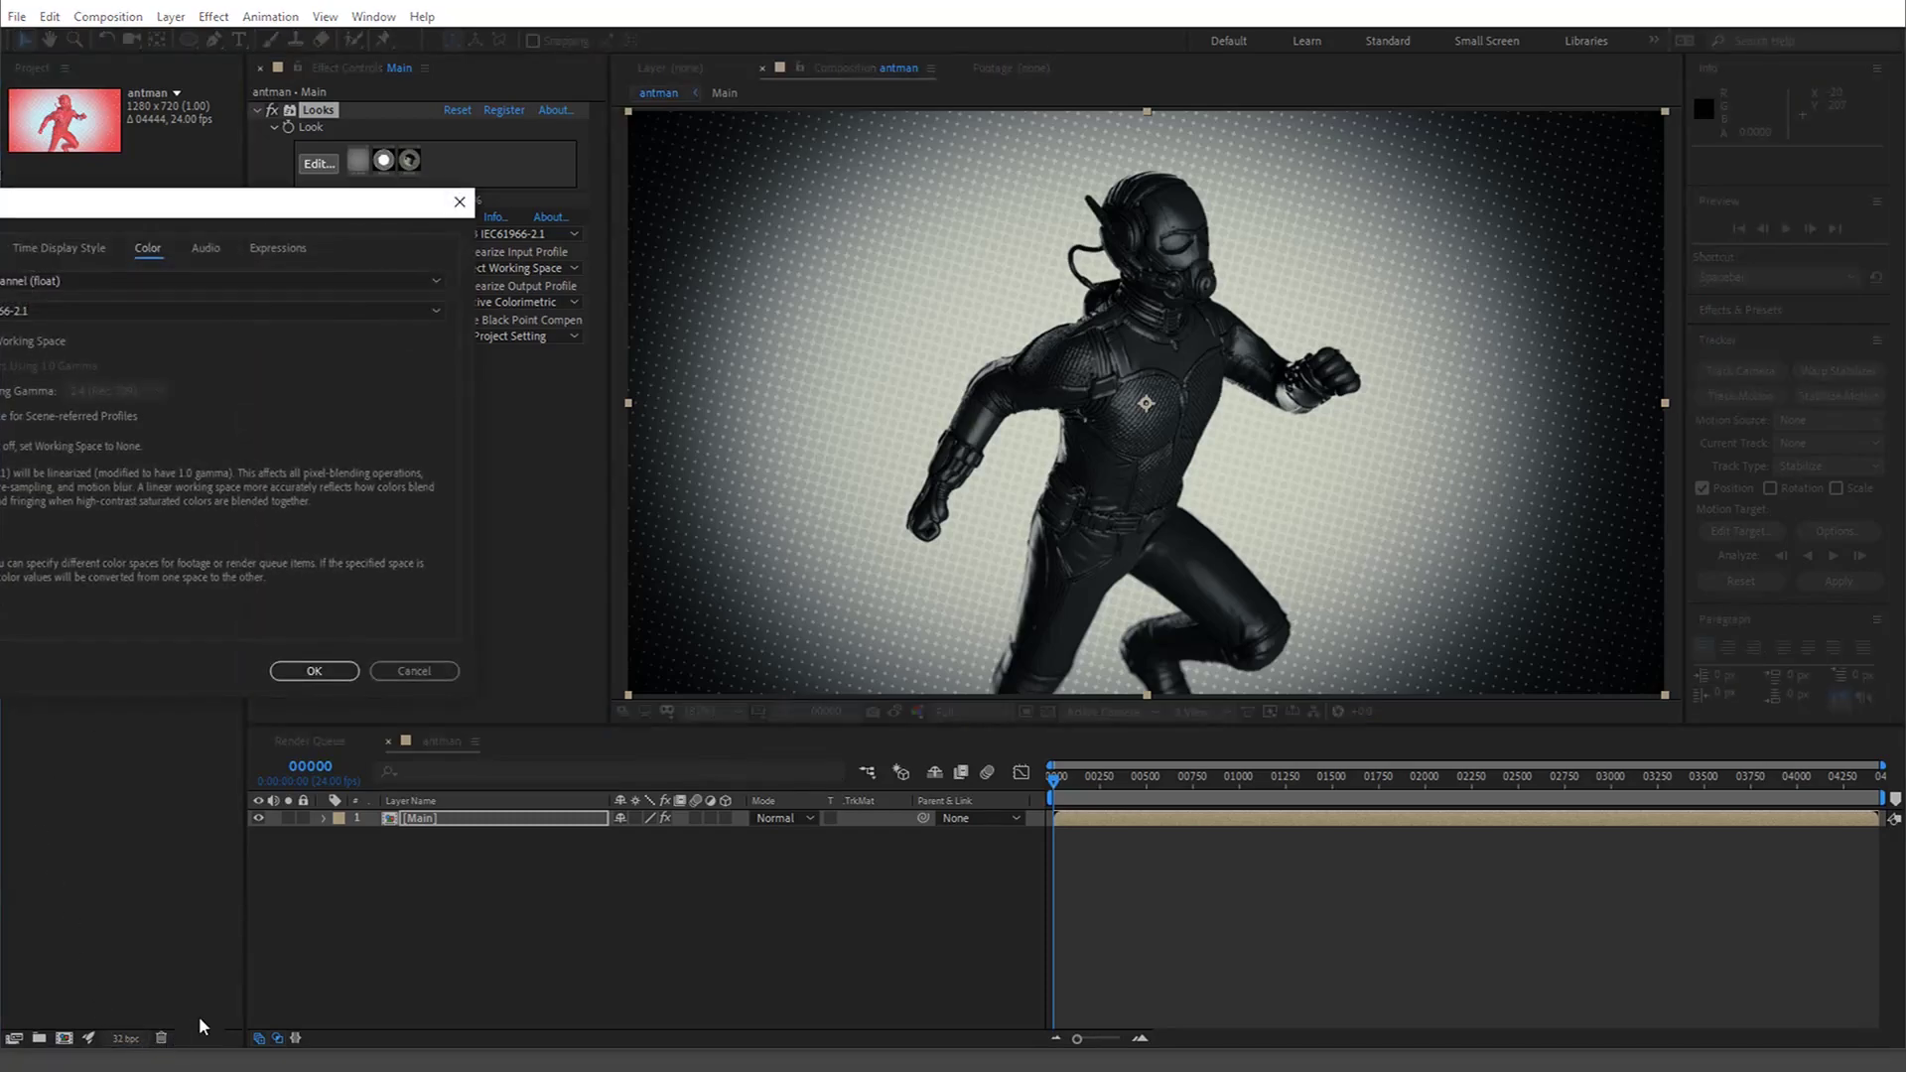
left_click_drag(311, 201, 618, 343)
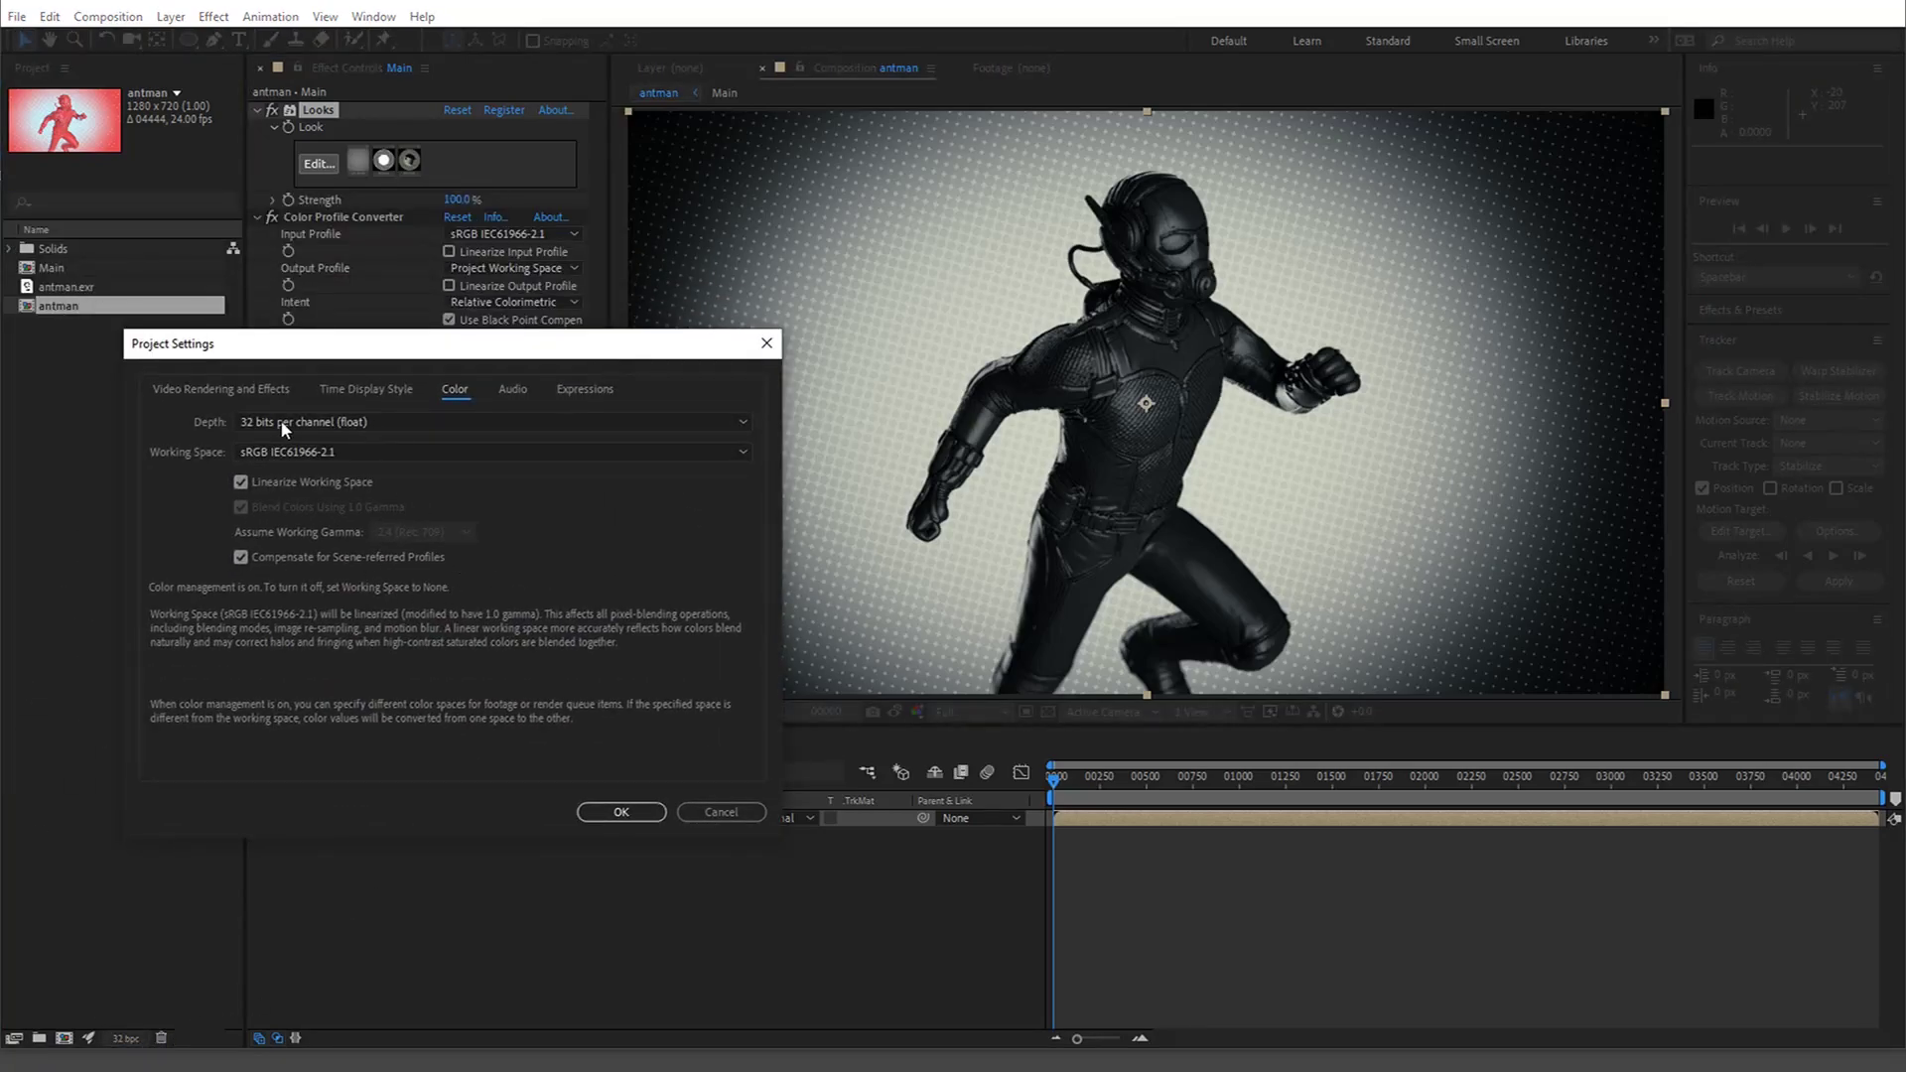
left_click(289, 479)
left_click(289, 480)
left_click(716, 812)
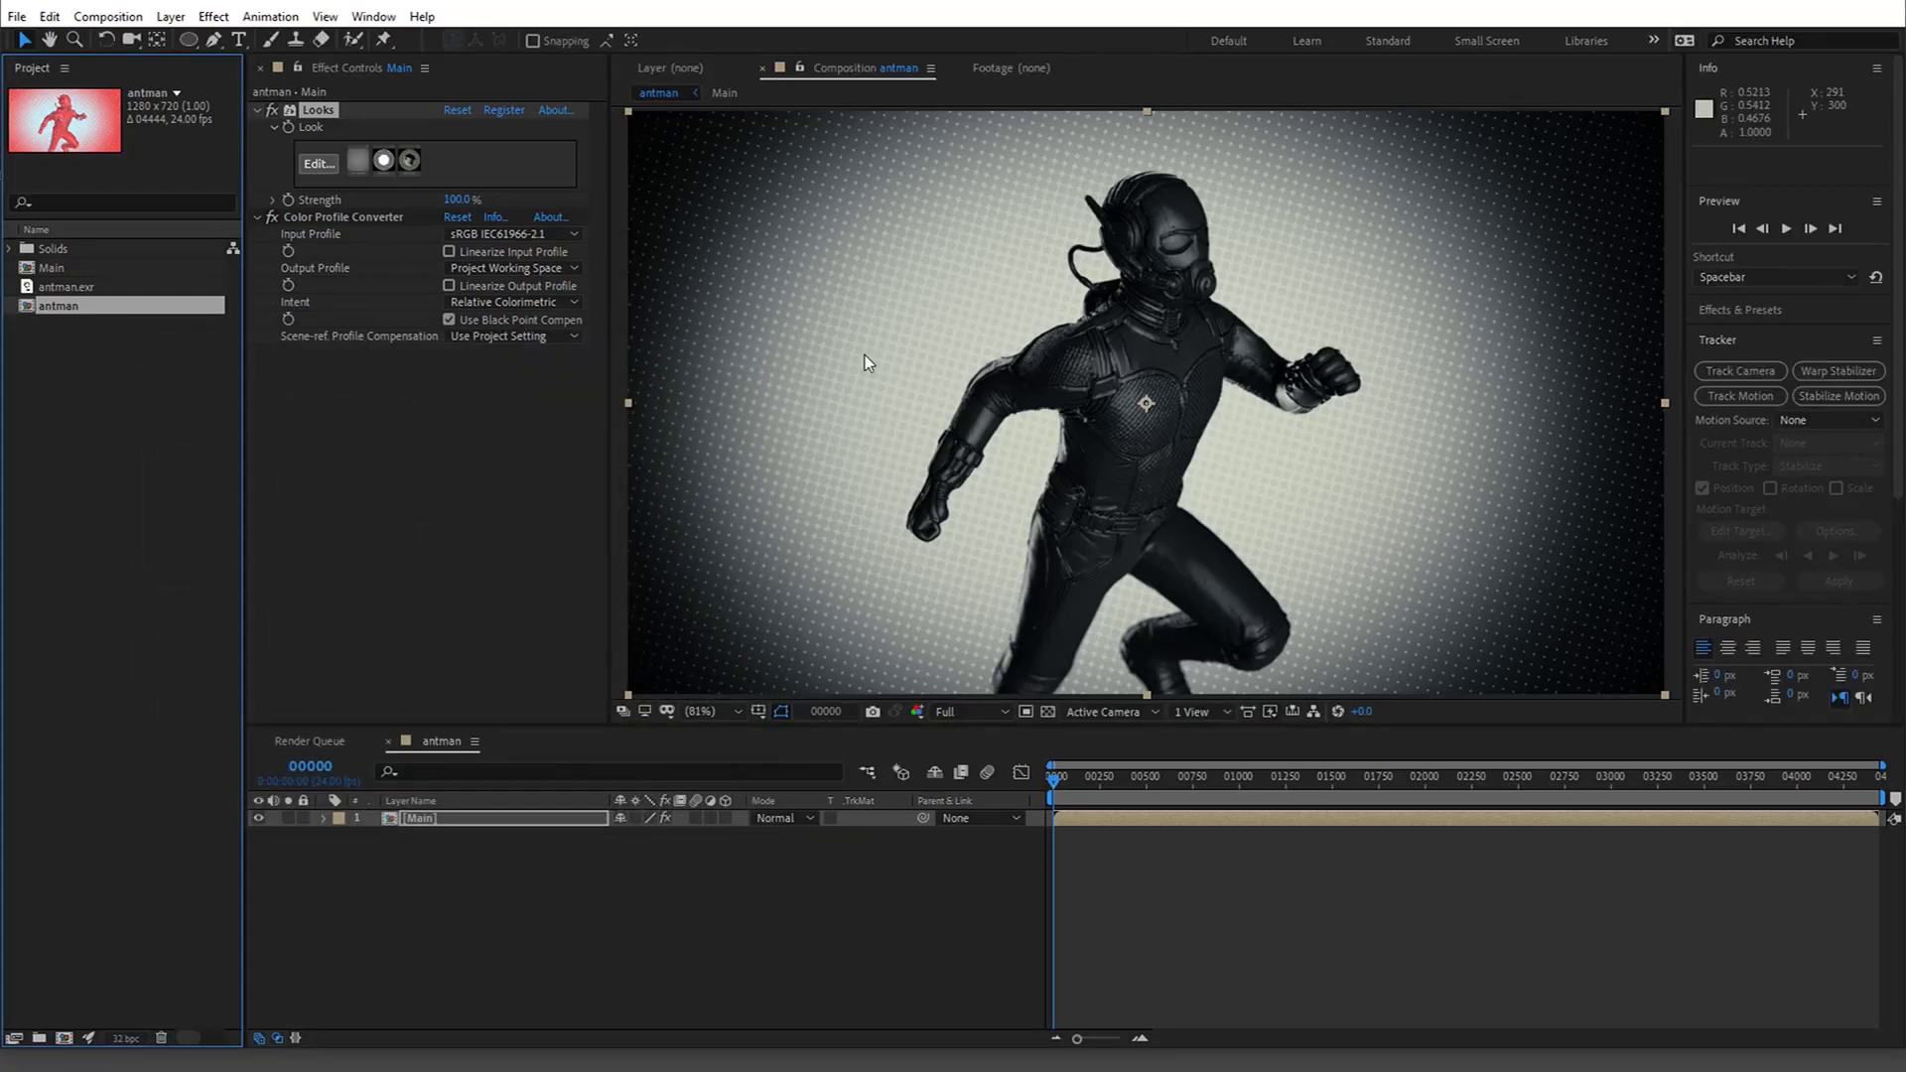